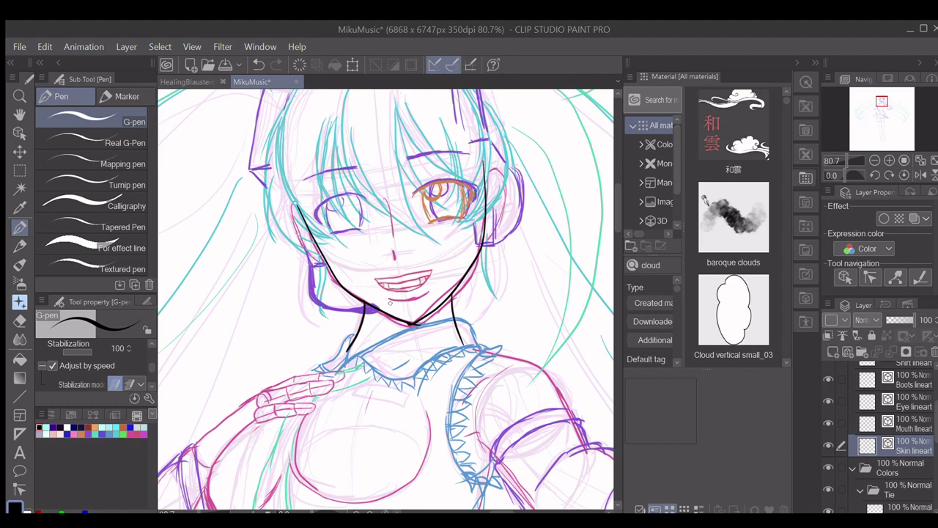
Ink the short nose line and the curve below the mouth on the Skin lineart layer, and save the drawing.
scroll(393, 203, up, 4)
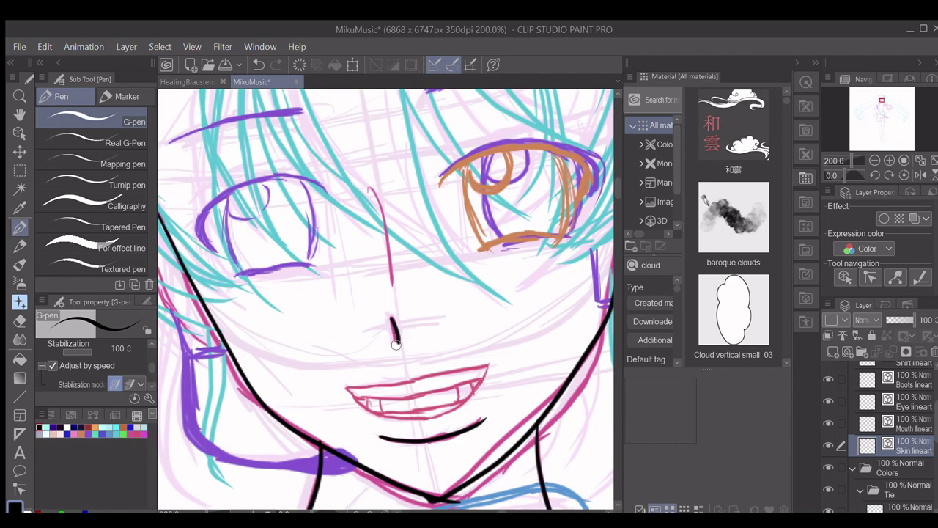
scroll(389, 271, down, 5)
key(ctrl+s)
Ink the upper outline of the forearm and raised hand up to the fingertip, following the pink sketch.
scroll(249, 406, up, 4)
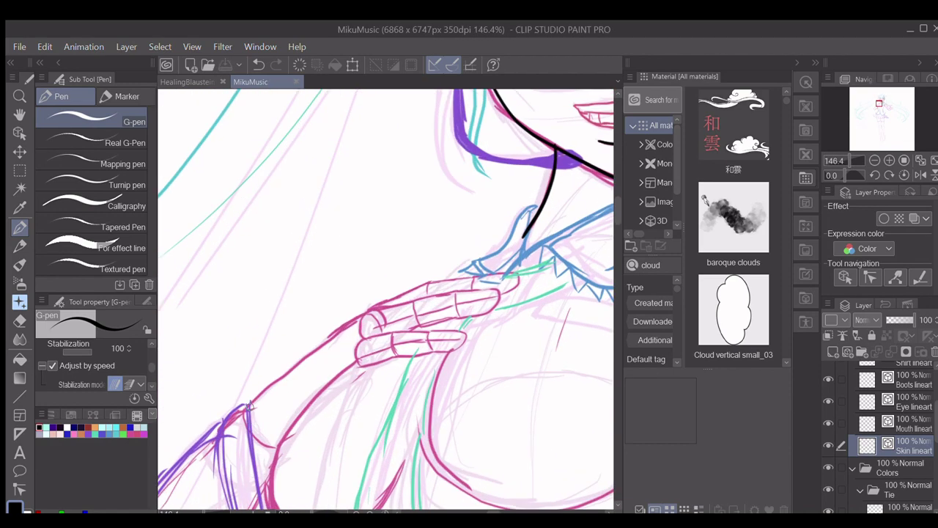
drag(340, 327, 371, 310)
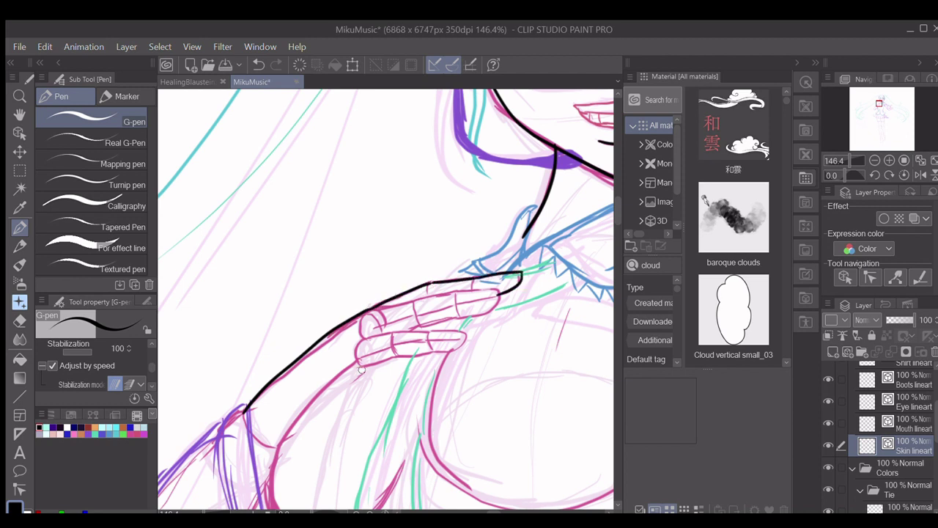
scroll(373, 421, up, 2)
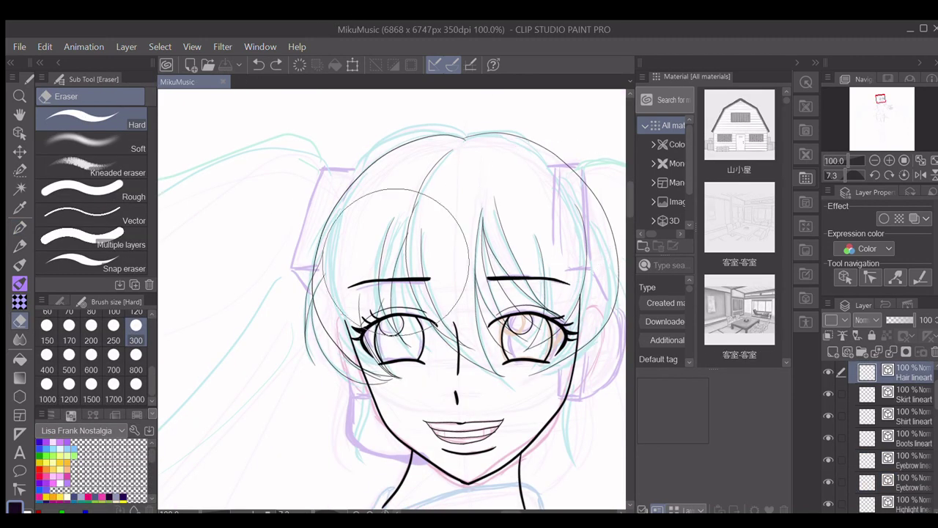
Erase the stray hair strand ends beside the face on the Hair lineart layer with the Hard eraser.
scroll(322, 278, up, 3)
drag(313, 319, 292, 317)
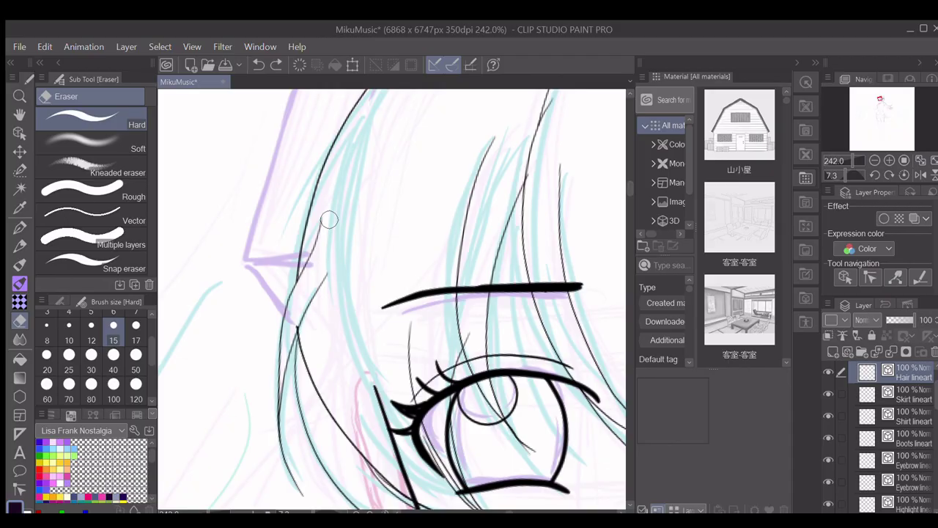
scroll(328, 220, down, 3)
scroll(388, 230, down, 1)
scroll(389, 230, up, 2)
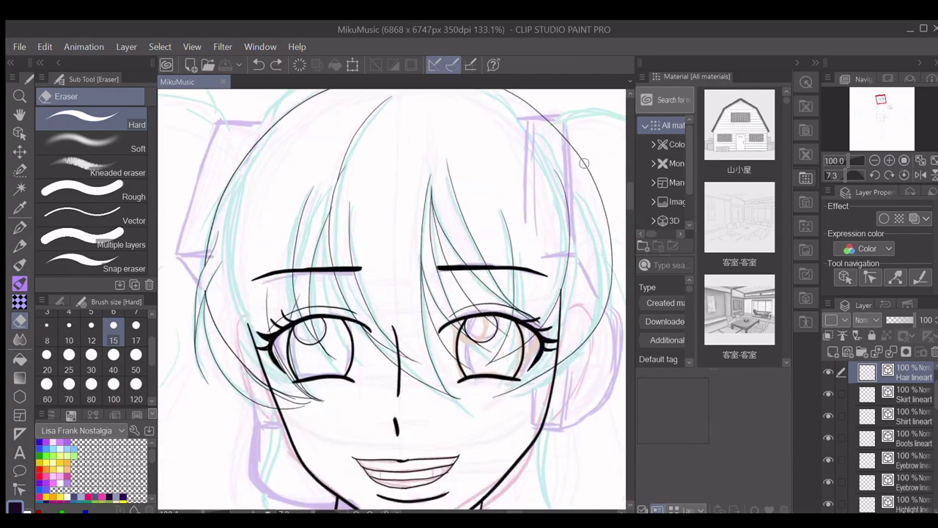
drag(410, 242, 349, 231)
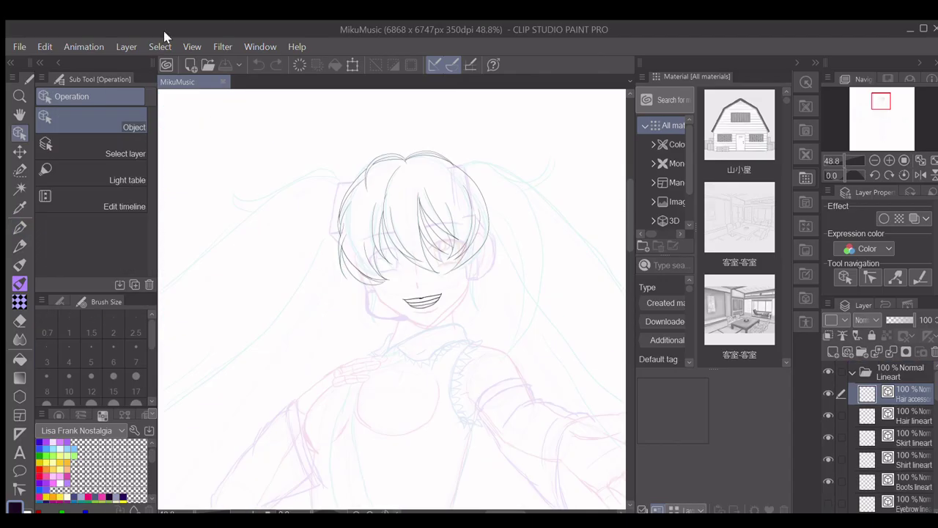
Try out the G-pen with test strokes on the hair accessories layer while checking its stroke settings, and undo them.
key(p)
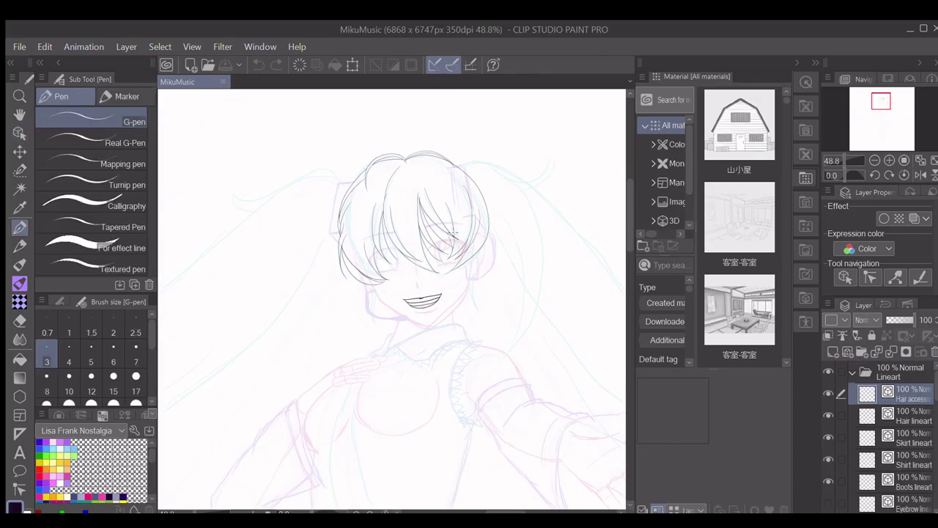
drag(491, 321, 499, 251)
key(ctrl+z)
click(60, 302)
scroll(123, 359, down, 4)
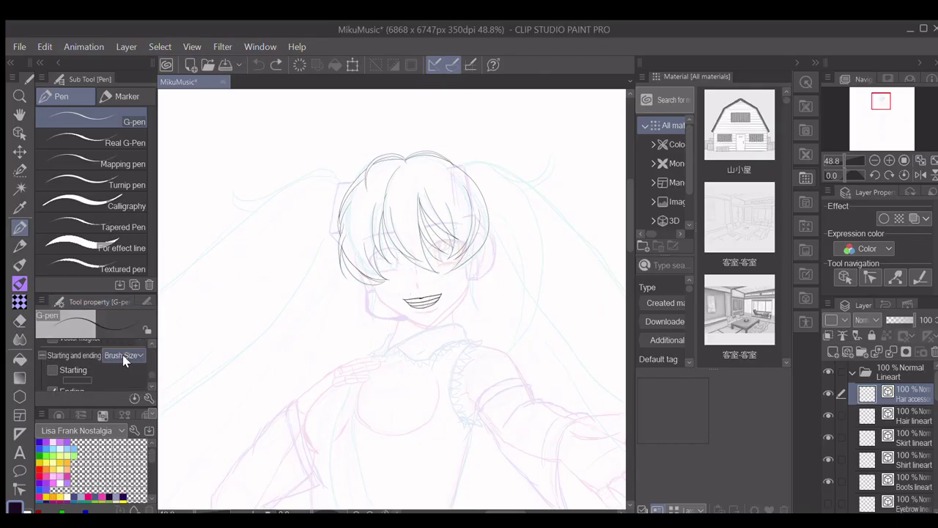
scroll(110, 361, up, 2)
drag(320, 425, 326, 352)
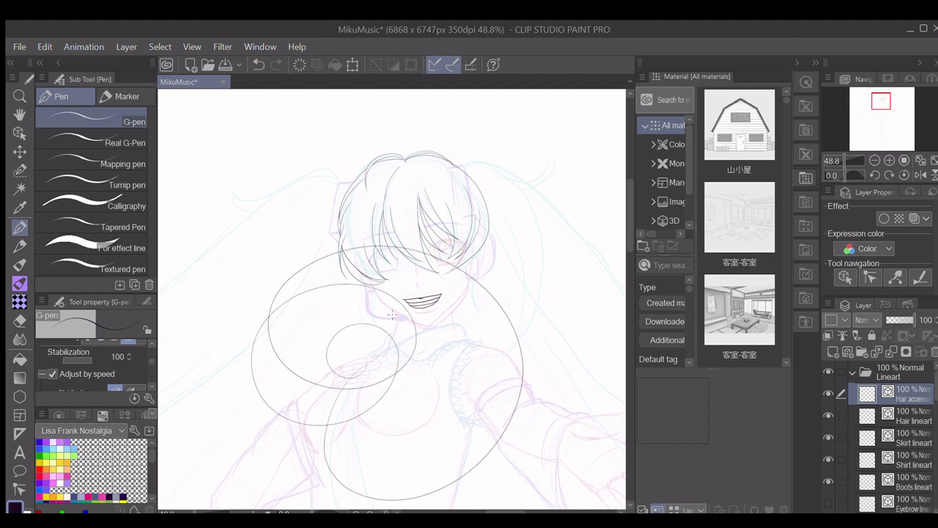
key(ctrl+z)
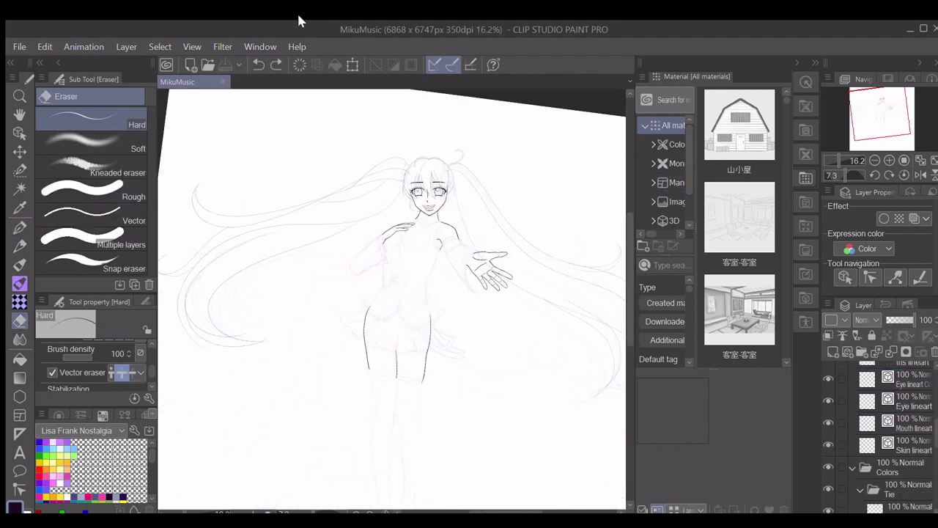
Ink the top contour of the left pigtail up to the hair tie on the Hair lineart layer, and select a stroke there.
scroll(325, 140, up, 4)
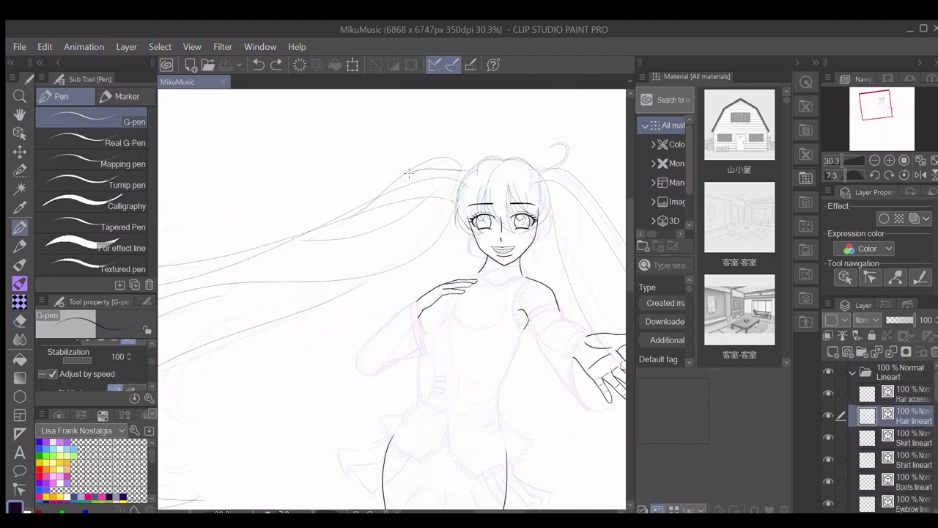
drag(409, 173, 461, 170)
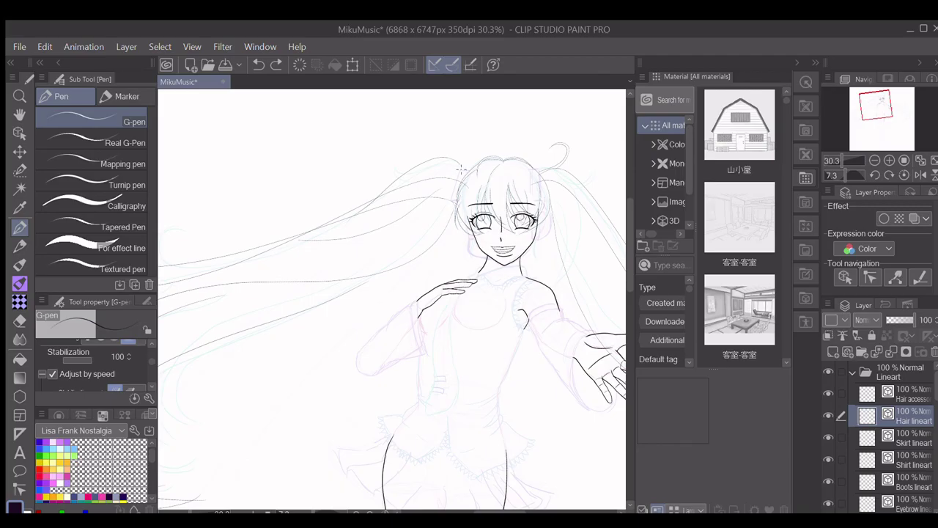
scroll(448, 134, up, 5)
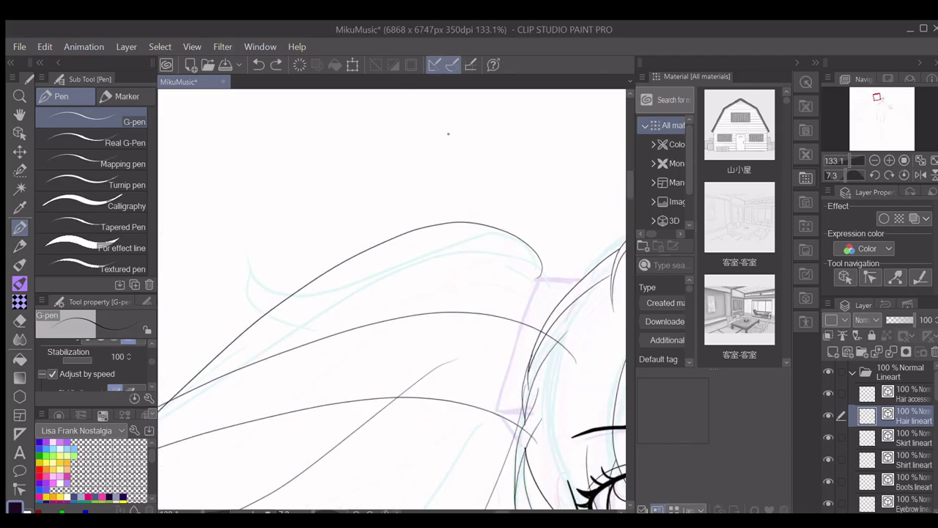
key(o)
click(548, 257)
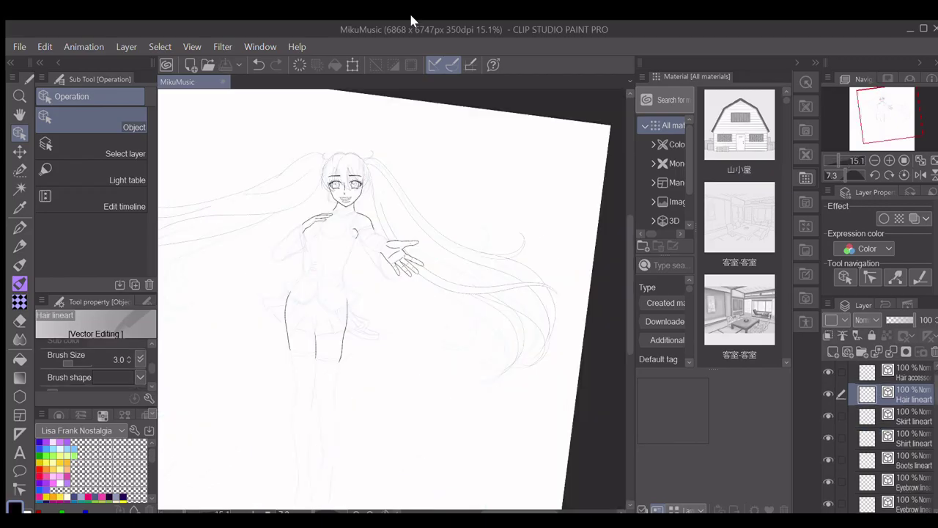
Trim the overlapping strands at the curled end of the right pigtail with the vector eraser.
key(e)
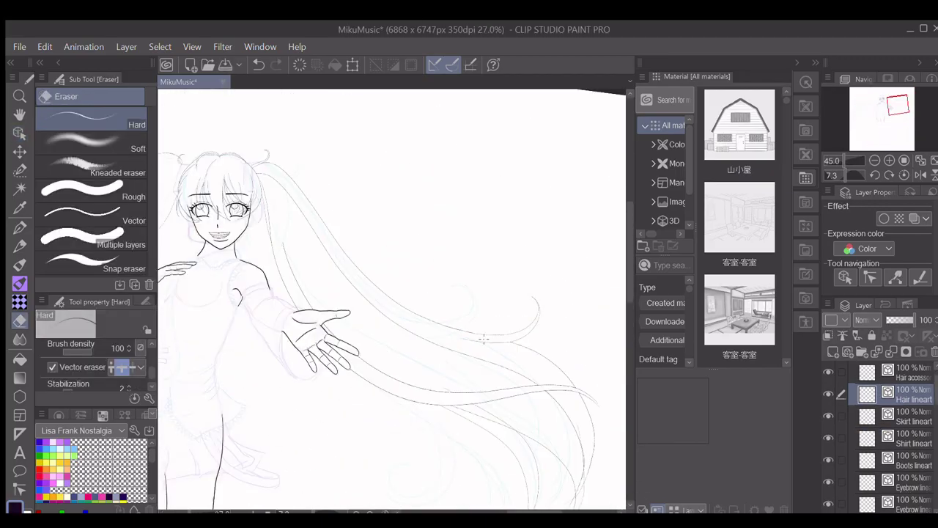
scroll(484, 339, down, 1)
drag(628, 268, 628, 283)
scroll(605, 439, up, 6)
drag(557, 507, 562, 507)
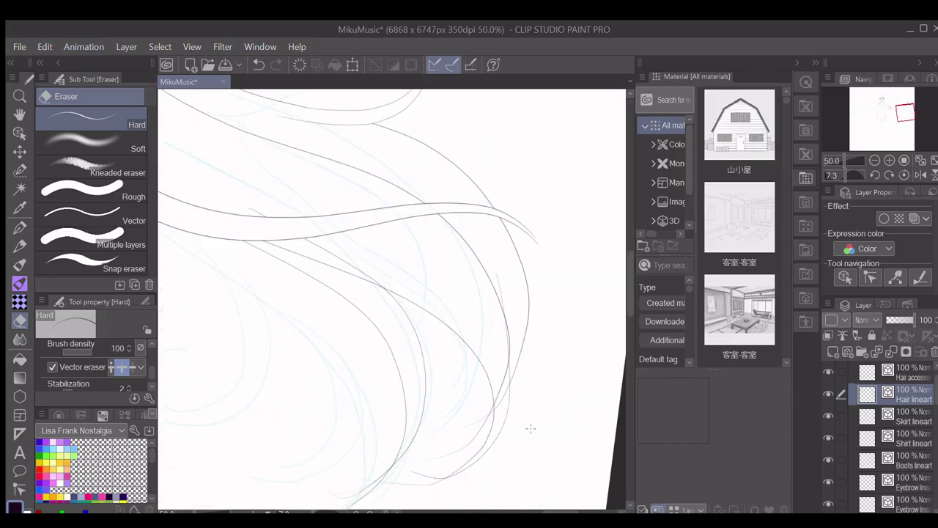
scroll(530, 427, down, 2)
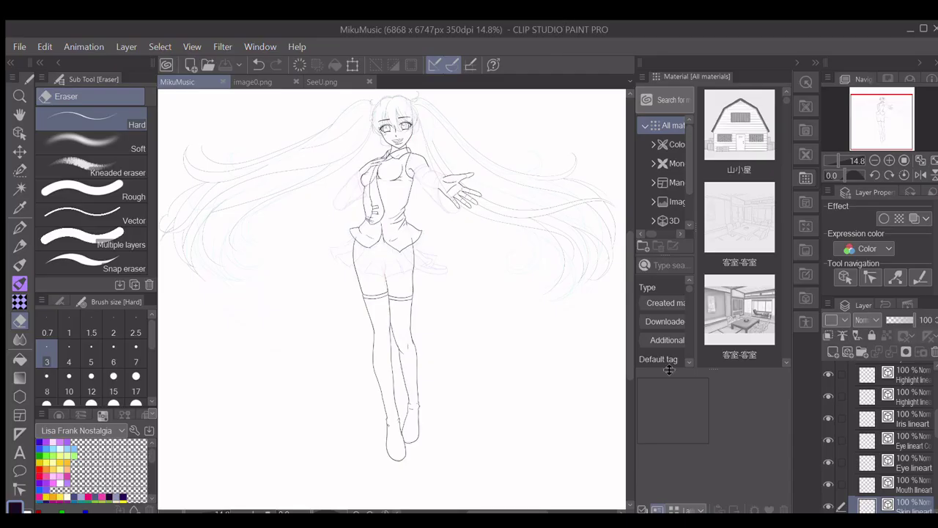
Ink the upper edge of the outstretched arm's warmer on the Arm warmers layer with the G-pen at size 10.
scroll(909, 418, up, 2)
click(913, 437)
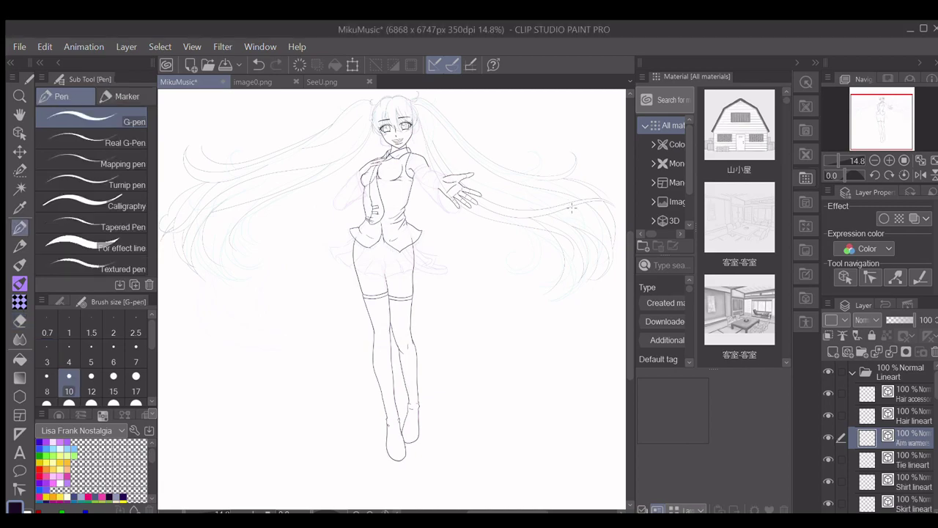
scroll(452, 172, up, 5)
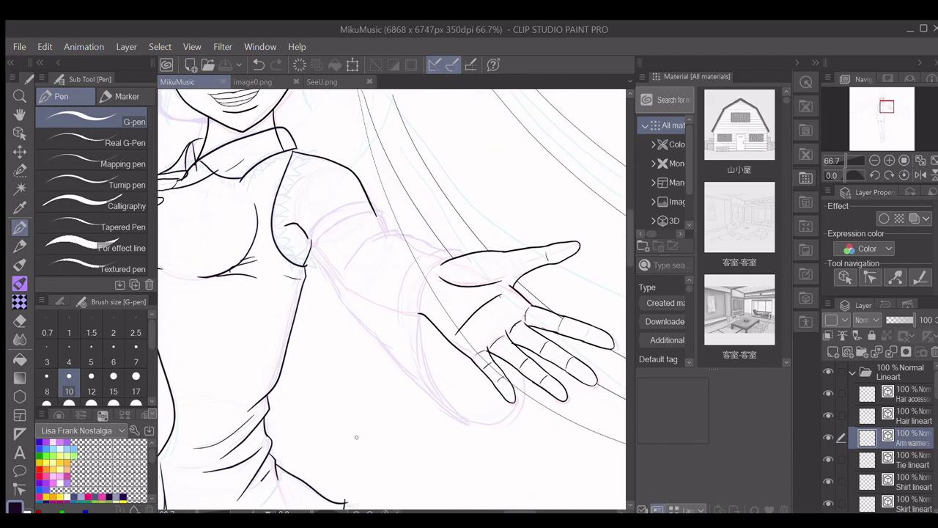
scroll(356, 437, up, 1)
drag(370, 178, 379, 190)
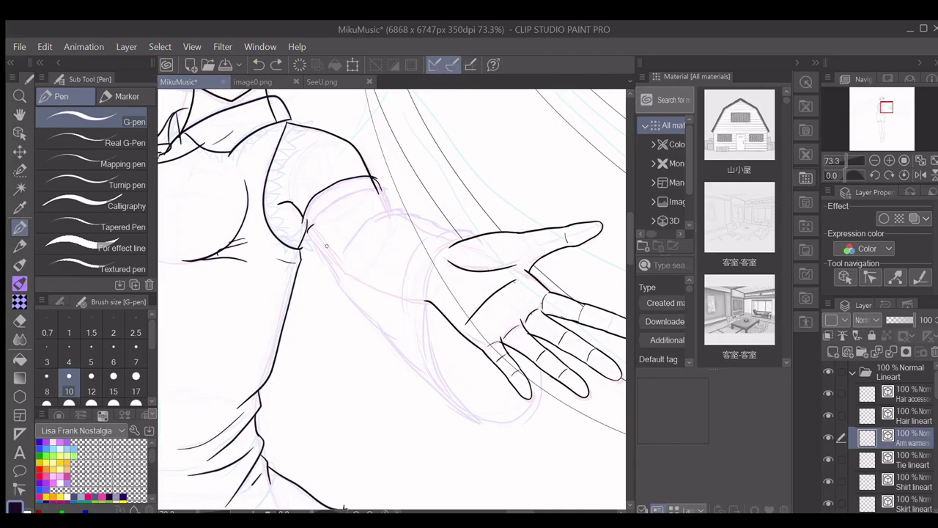
scroll(327, 246, up, 5)
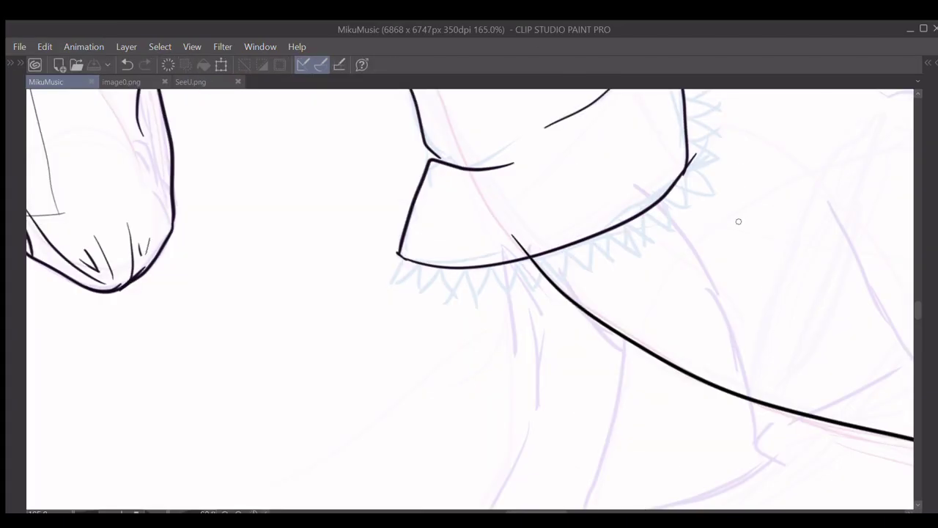
Start the zigzag lace trim at the corner of the shirt hem on the Shirt lineart layer with the size 3 G-pen.
key(Tab)
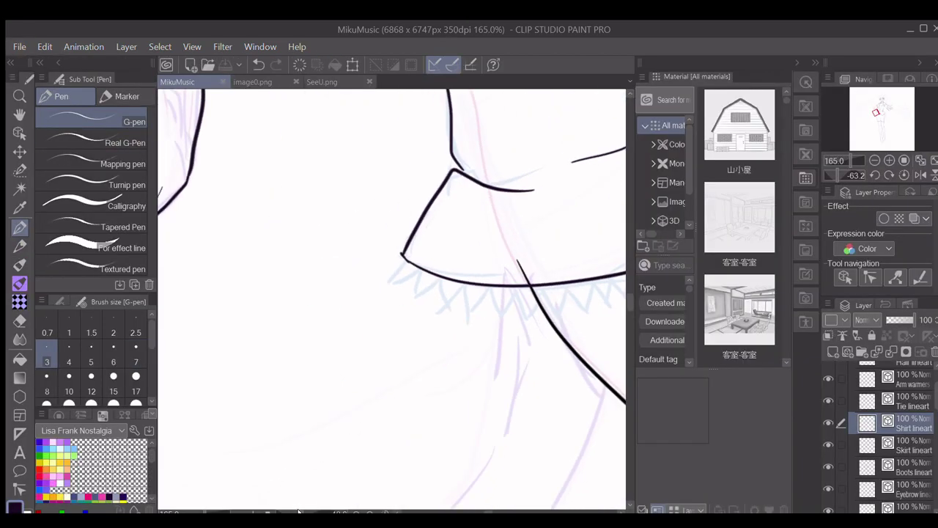
drag(628, 272, 629, 269)
drag(527, 511, 522, 512)
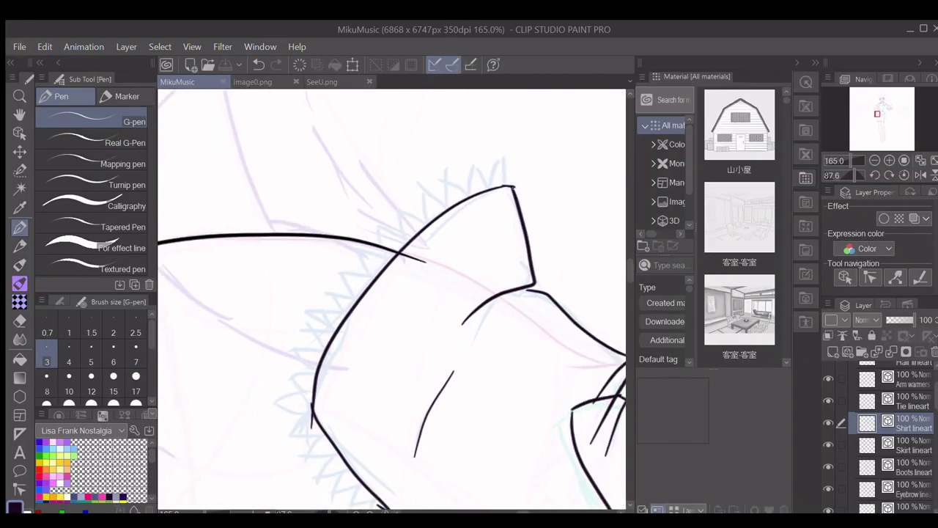
drag(513, 184, 512, 154)
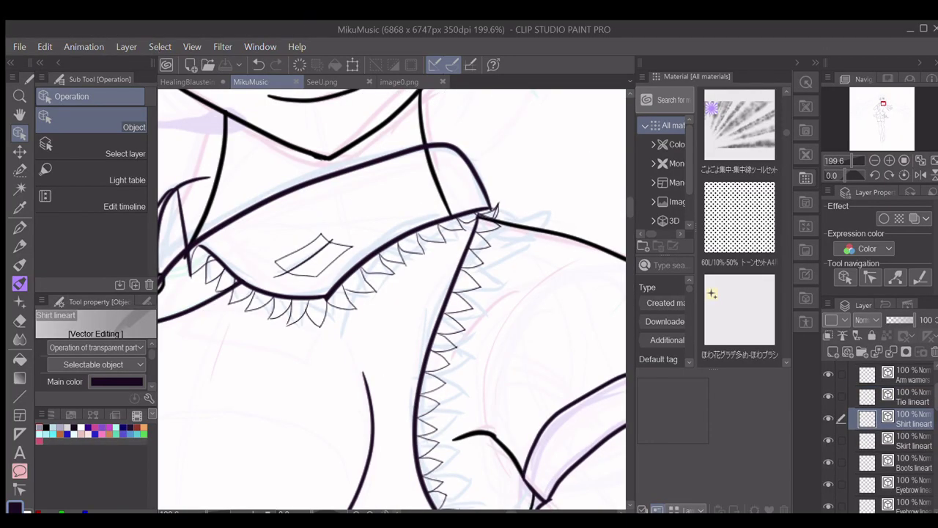
Erase the neck line that crosses the shirt collar on the Skin lineart layer.
key(e)
scroll(834, 476, down, 3)
click(896, 484)
click(431, 163)
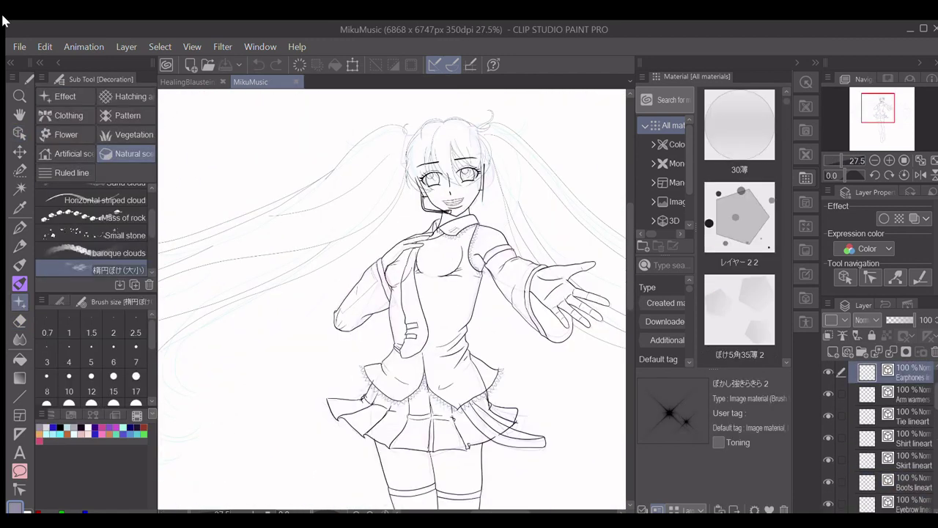
Erase the overshooting line ends of the headset beside the face on the Earphones lineart layer.
key(e)
scroll(476, 207, up, 7)
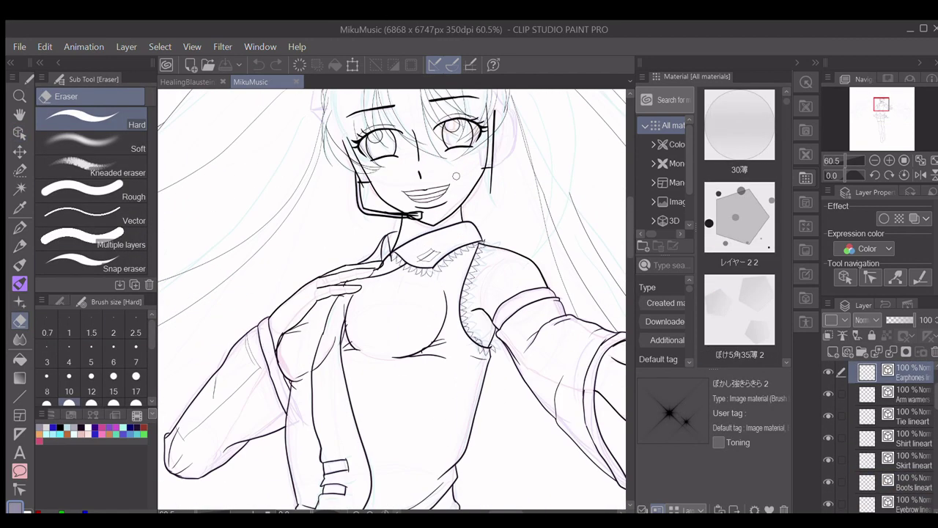
drag(481, 178, 492, 181)
scroll(357, 180, up, 6)
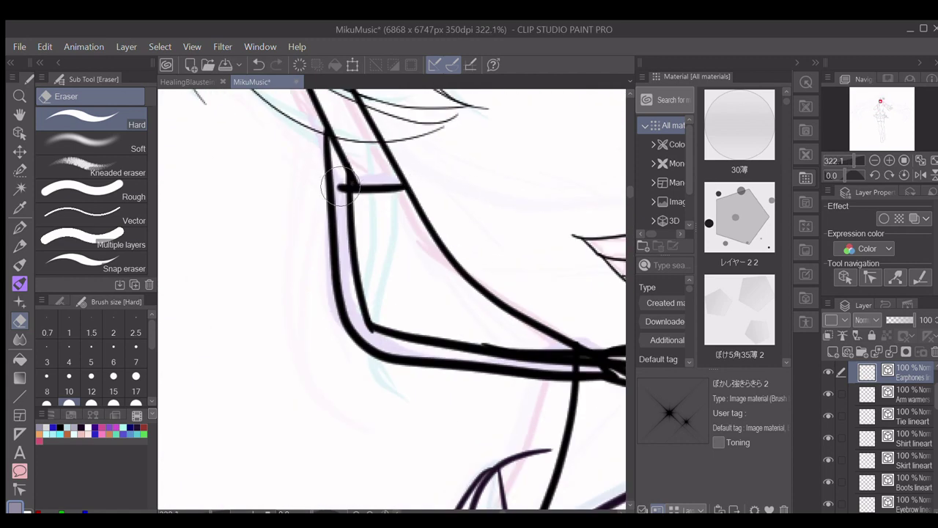
scroll(339, 188, down, 6)
scroll(460, 241, up, 1)
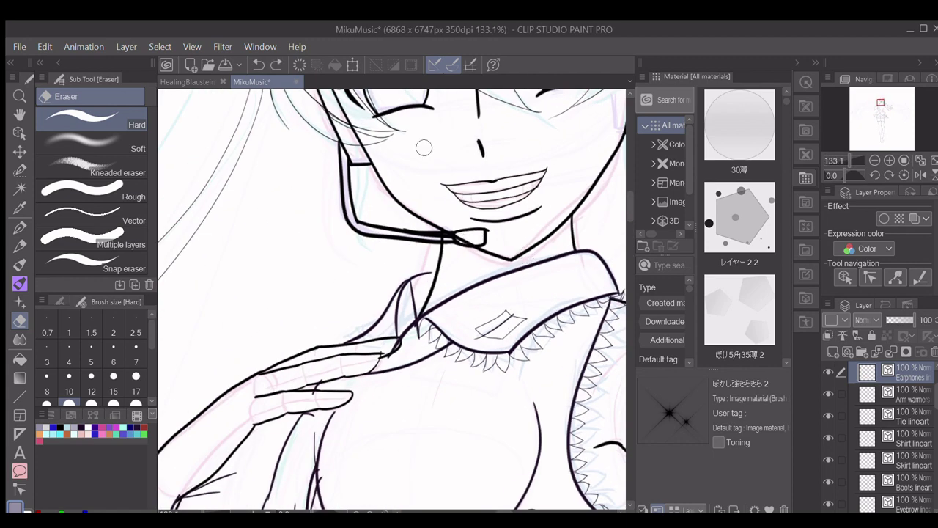
Select the headset microphone arm's stroke, switch to the Arm warmers layer and save the drawing.
key(o)
click(441, 231)
click(908, 395)
key(ctrl+s)
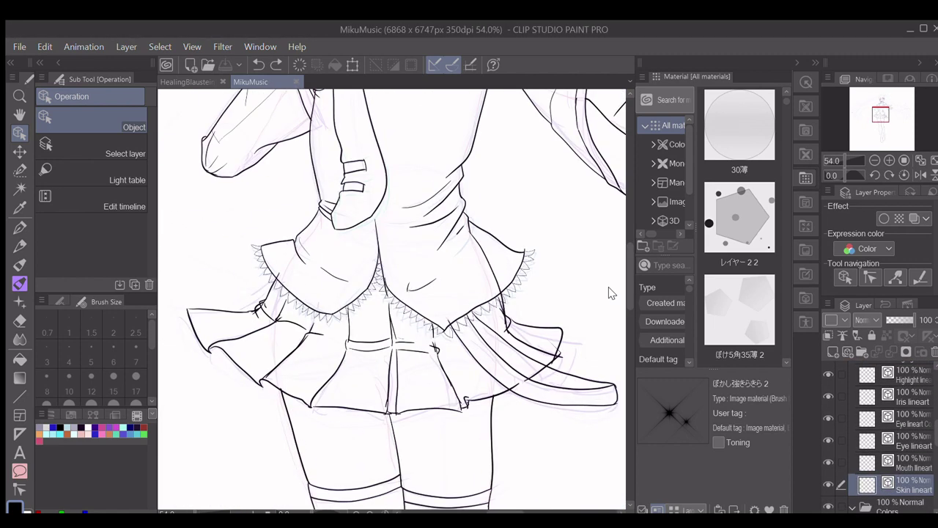
Erase the excess skin outline around the shirt hem on the Skin lineart layer, and switch to a layer lower in the stack.
key(e)
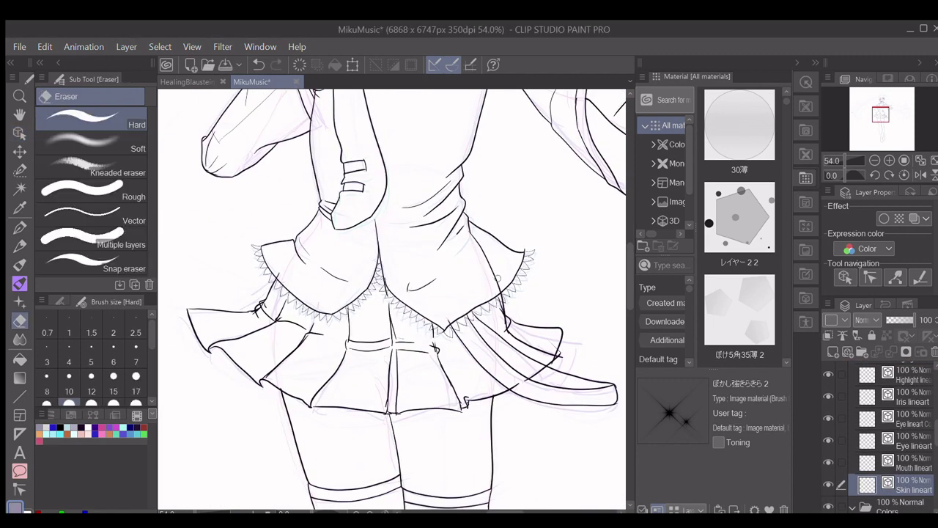
scroll(900, 403, down, 2)
click(898, 420)
click(885, 401)
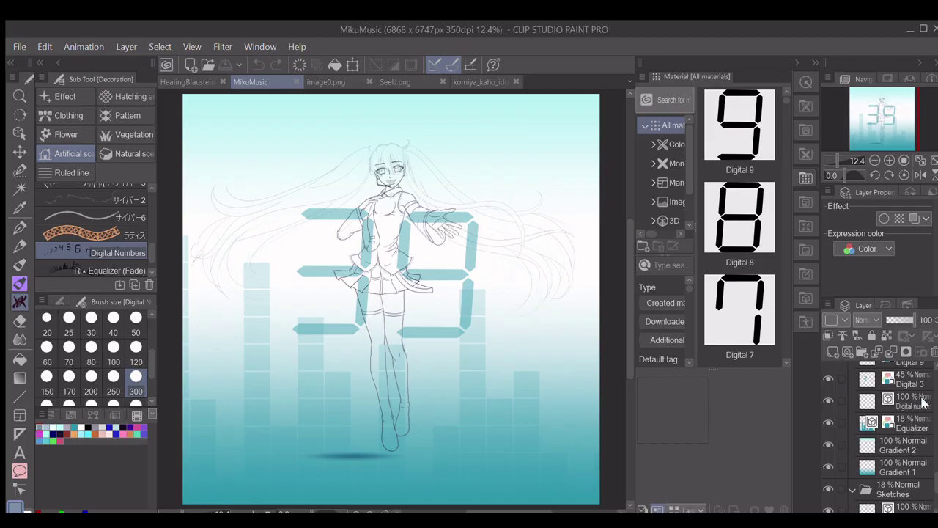
Paint a row of digits across the background on the Digital numbers layer with the Digital Numbers brush, undoing the first attempt.
click(923, 402)
drag(304, 221, 474, 211)
key(ctrl+z)
drag(202, 219, 320, 256)
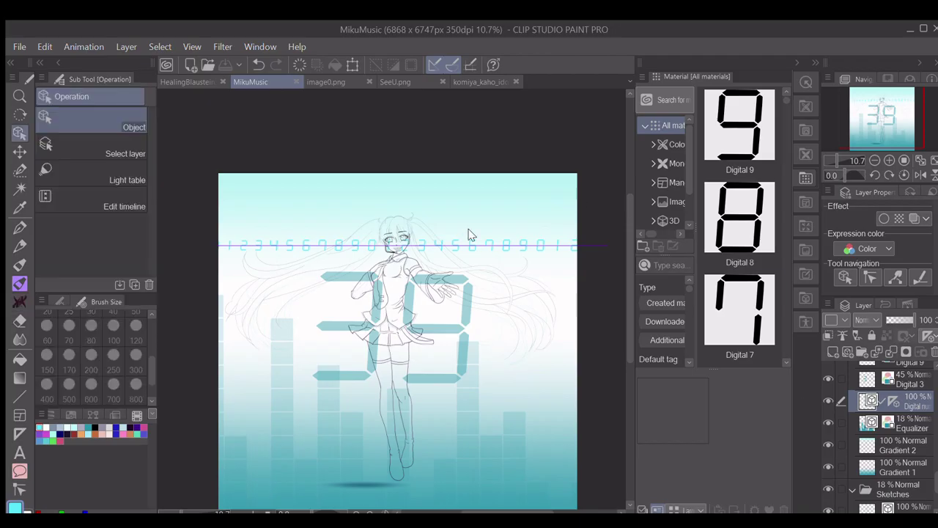
Select the horizontal row of digits behind the head as a vector object and shift it slightly.
click(421, 241)
mouse_move(422, 235)
mouse_down()
mouse_move(408, 230)
mouse_move(405, 239)
mouse_up()
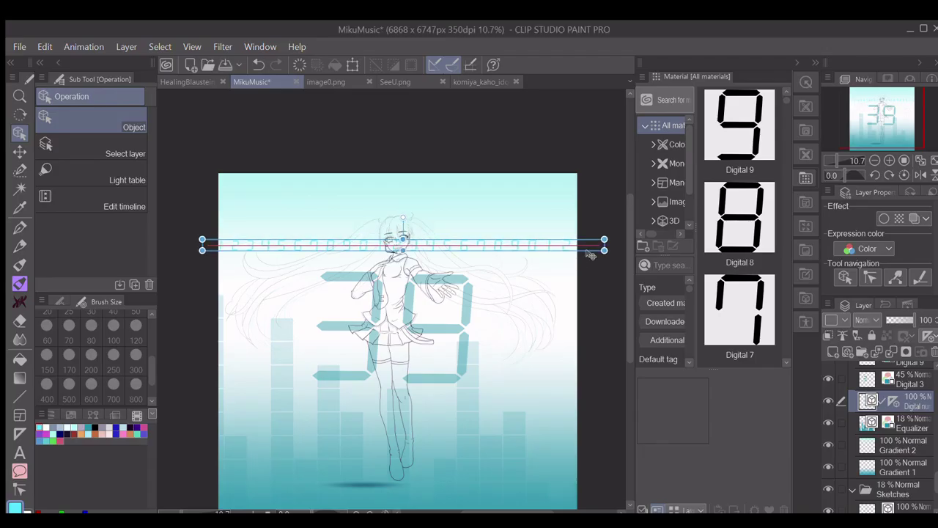
scroll(384, 242, up, 7)
scroll(342, 256, down, 6)
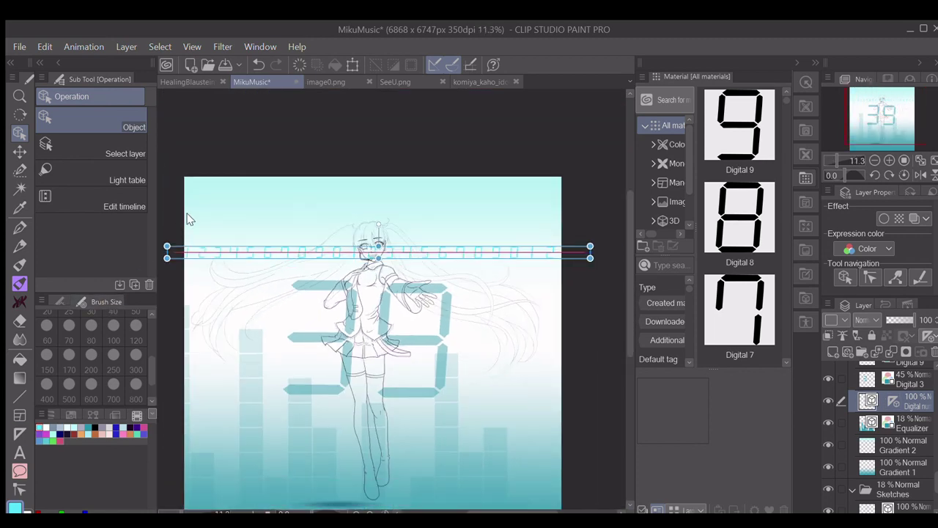
Undo the row of digits behind the head and try to move the Equalizer layer's vector stroke upwards.
key(b)
key(ctrl+z)
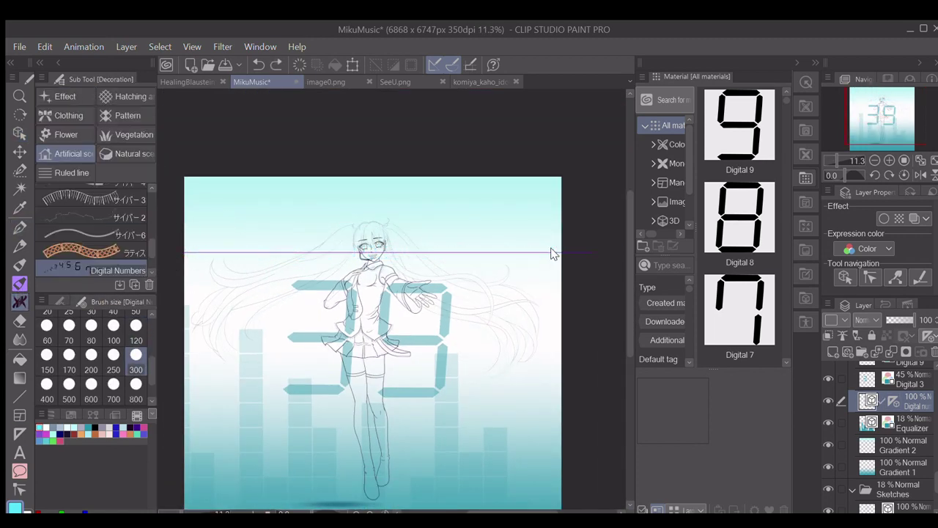
scroll(467, 438, down, 2)
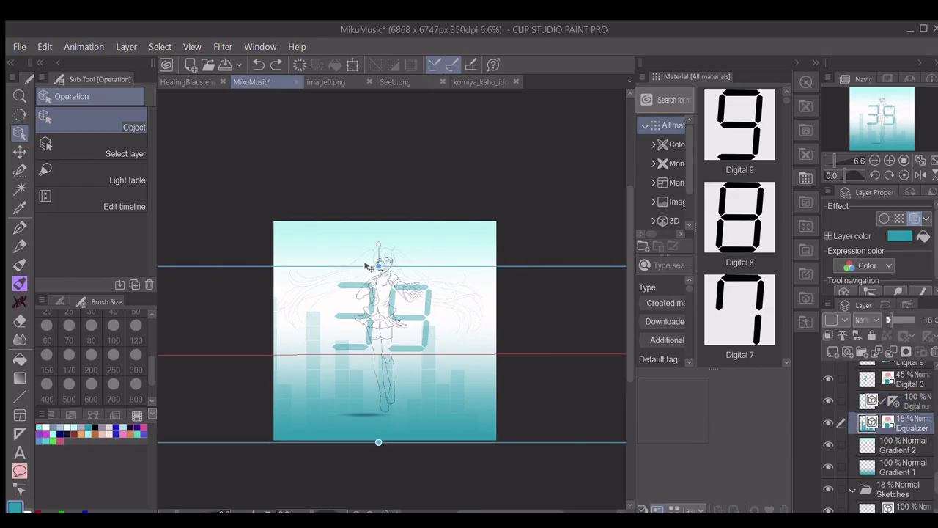
drag(371, 266, 368, 203)
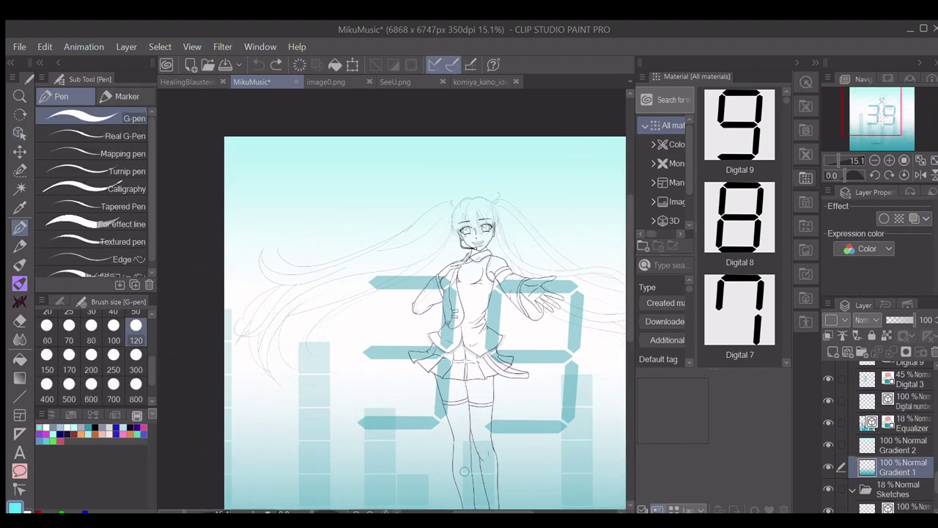
Try to paint rows of digits across the upper background on the Digital numbers layer with the Digital Numbers brush.
click(20, 284)
click(20, 302)
click(909, 401)
scroll(191, 235, down, 5)
drag(226, 246, 385, 219)
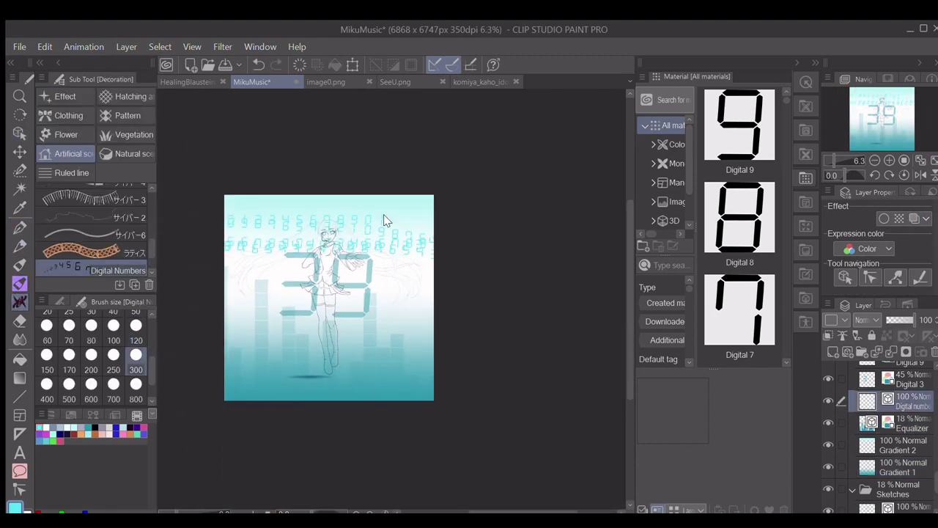
key(ctrl+z)
Switch to the Linear ruler tool on the Digital numbers layer.
click(20, 415)
click(19, 434)
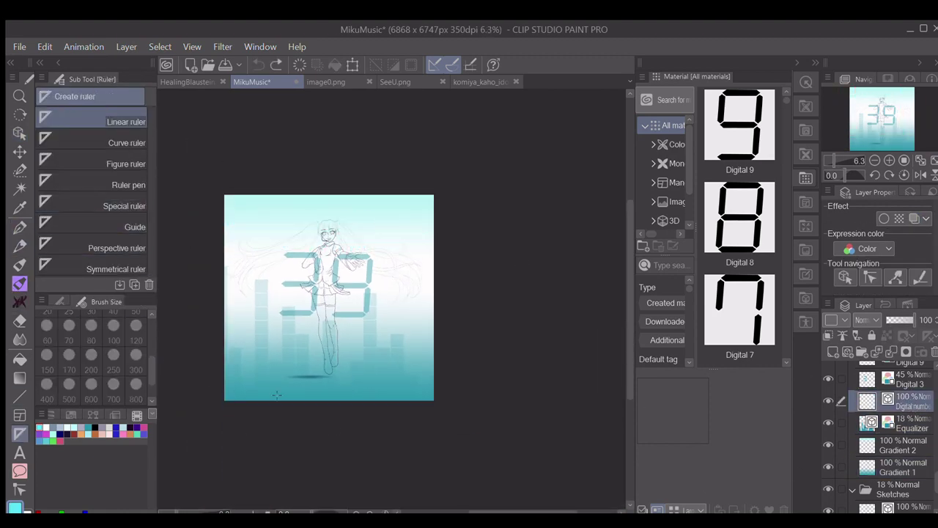
click(60, 301)
drag(151, 355, 152, 374)
scroll(263, 203, left, 2)
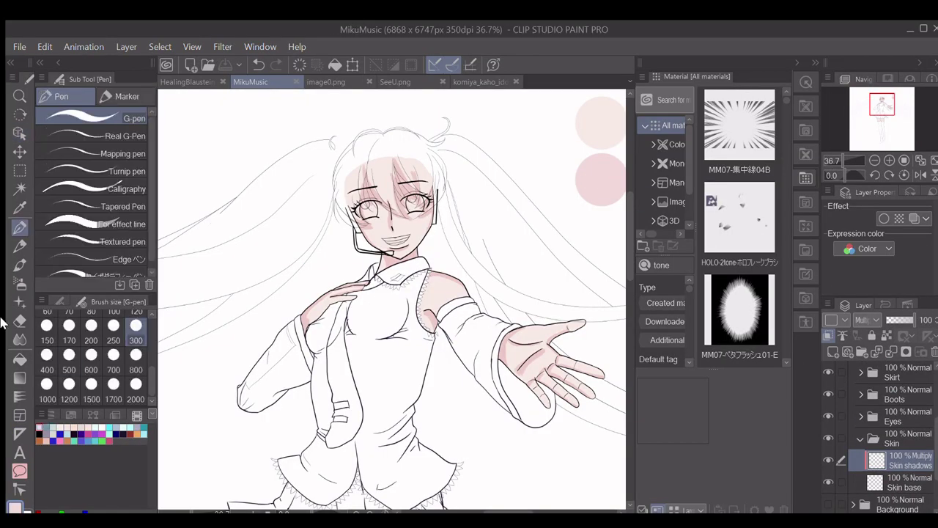
Shade the forehead under the fringe on the Skin shadows layer with the Dense watercolor brush, and reduce the brush size to 60.
key(b)
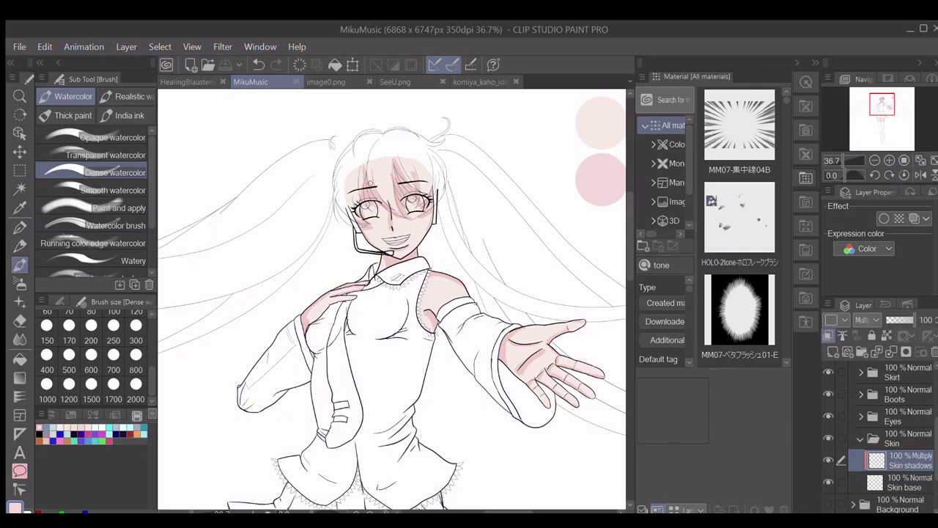
scroll(399, 177, up, 3)
mouse_move(350, 154)
mouse_down()
mouse_move(306, 186)
mouse_move(308, 246)
mouse_move(450, 172)
mouse_up()
key(bracketleft)
key(bracketleft)
key(bracketleft)
key(bracketleft)
key(bracketleft)
key(bracketleft)
key(bracketleft)
key(bracketleft)
key(bracketleft)
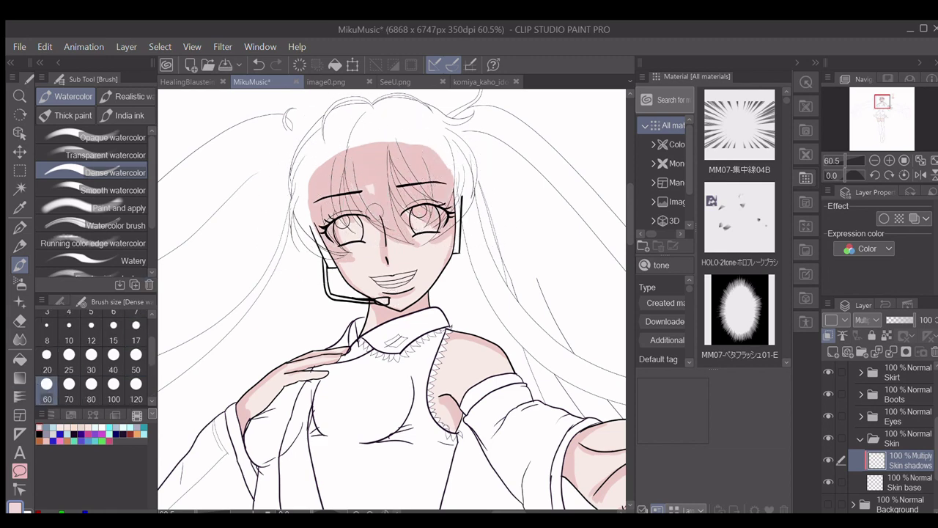
Switch to the Skin base layer, sample a colour from the canvas and paint a short stroke with it.
click(907, 483)
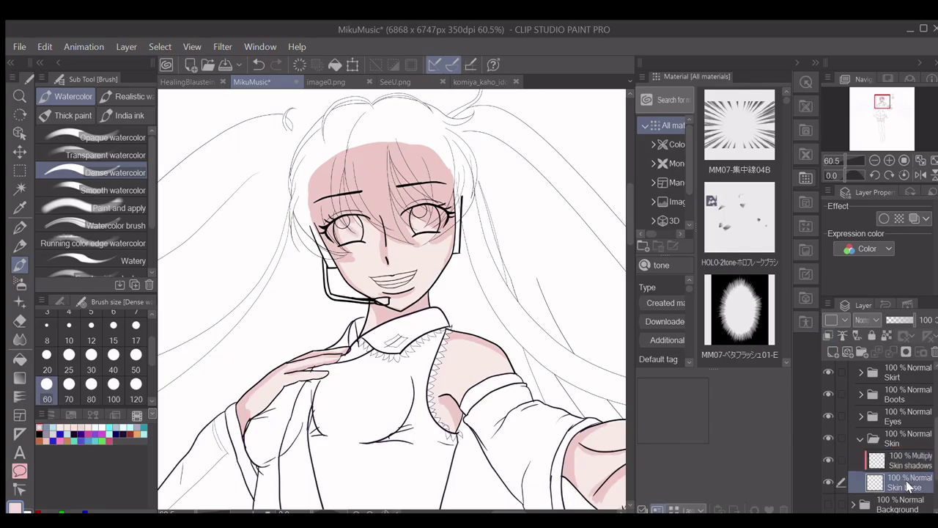
alt+click(263, 109)
mouse_move(608, 228)
mouse_down()
mouse_move(169, 238)
mouse_move(572, 235)
mouse_up()
scroll(299, 234, up, 3)
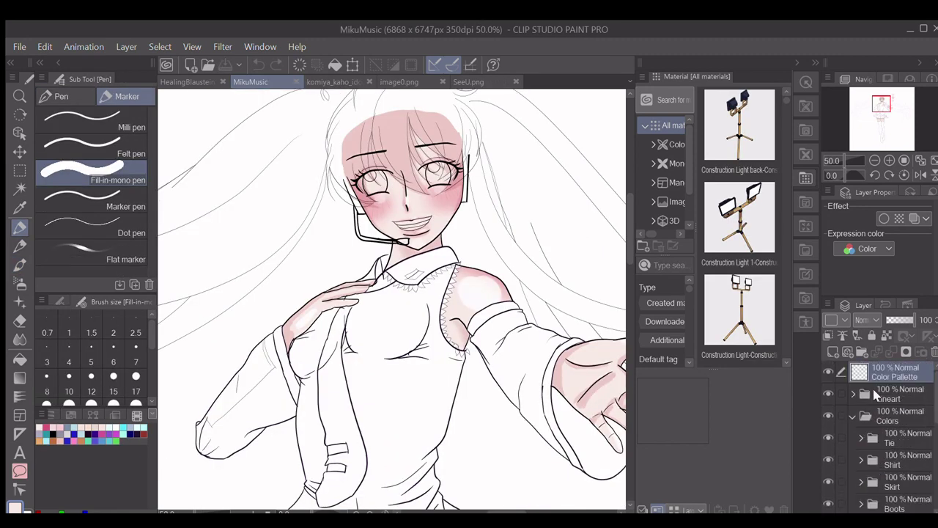
Select the interiors of both boots from the Lineart folder with Auto select.
key(w)
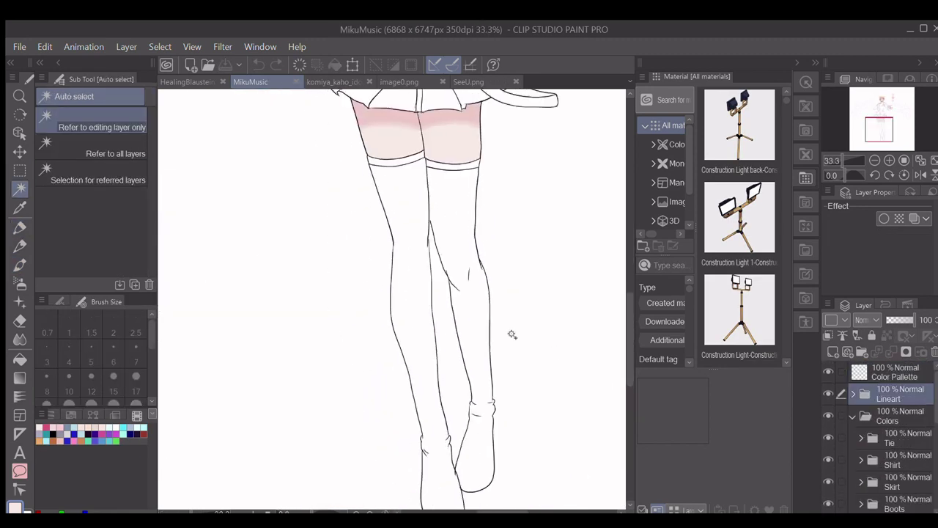
click(406, 321)
scroll(627, 313, down, 3)
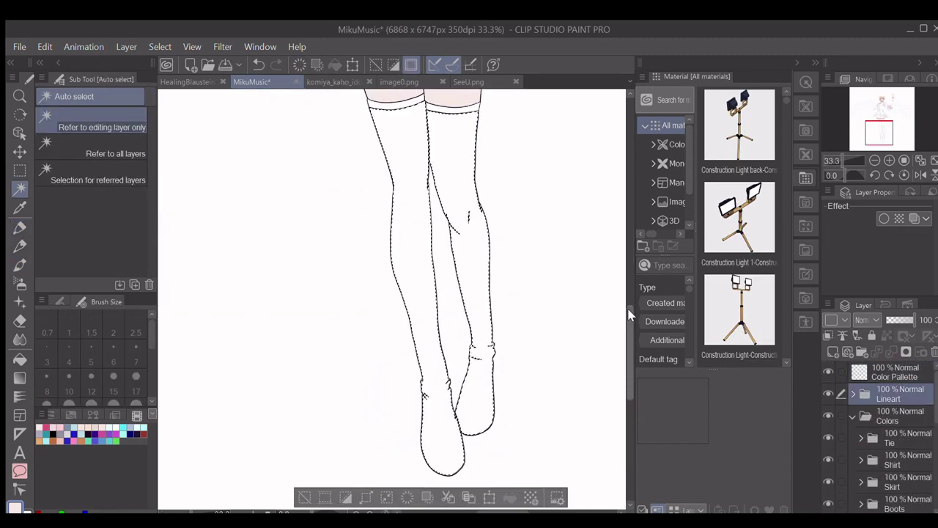
scroll(870, 449, down, 3)
Fill the selected boots on the Boots base layer with the dark boot colour from image0.png, and add that colour to the Color Pallette layer.
click(399, 82)
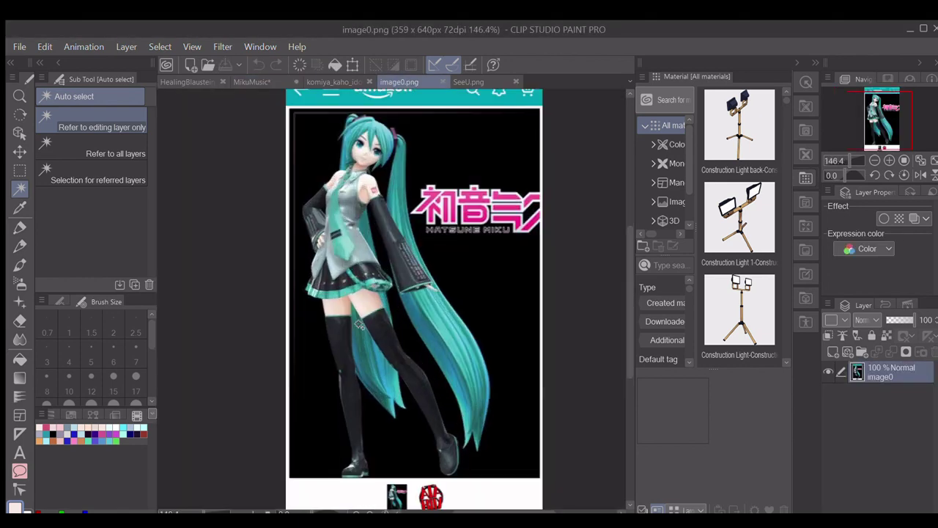
scroll(413, 455, up, 6)
scroll(412, 455, down, 5)
scroll(413, 455, up, 5)
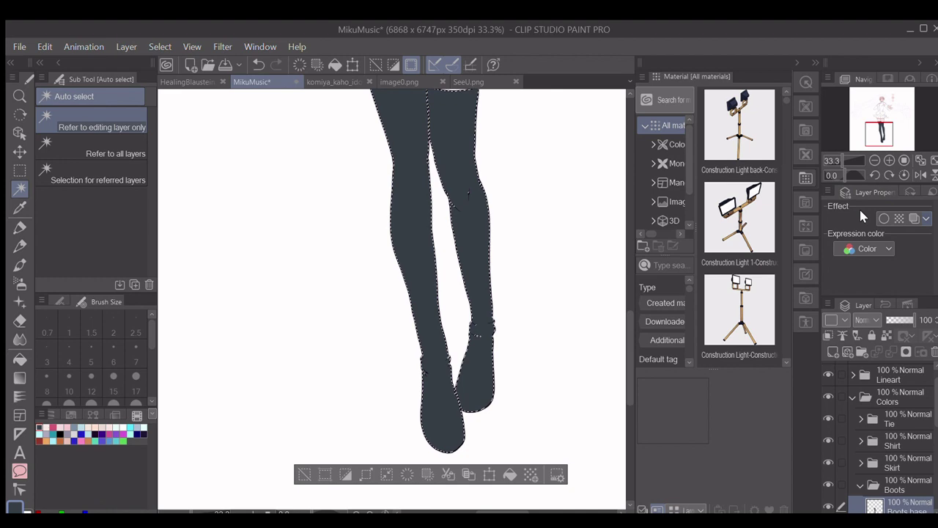
scroll(624, 292, up, 5)
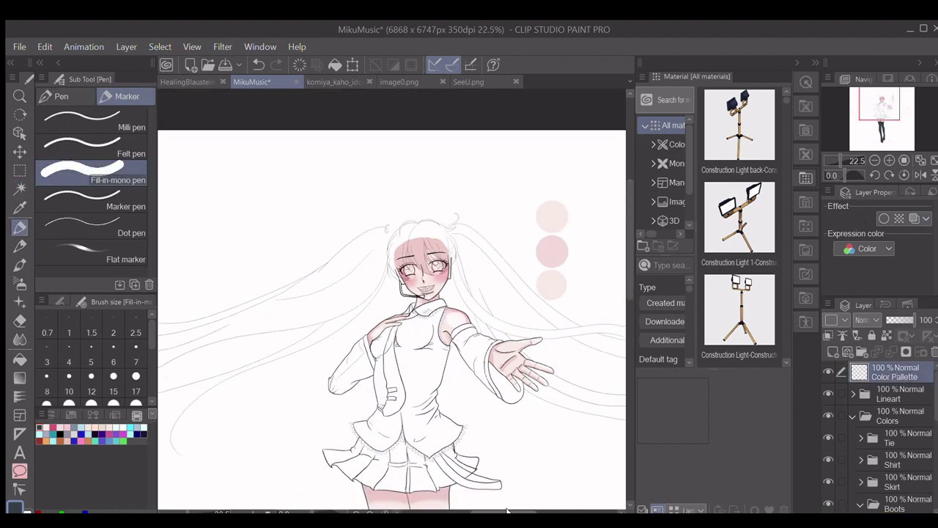
scroll(374, 205, up, 3)
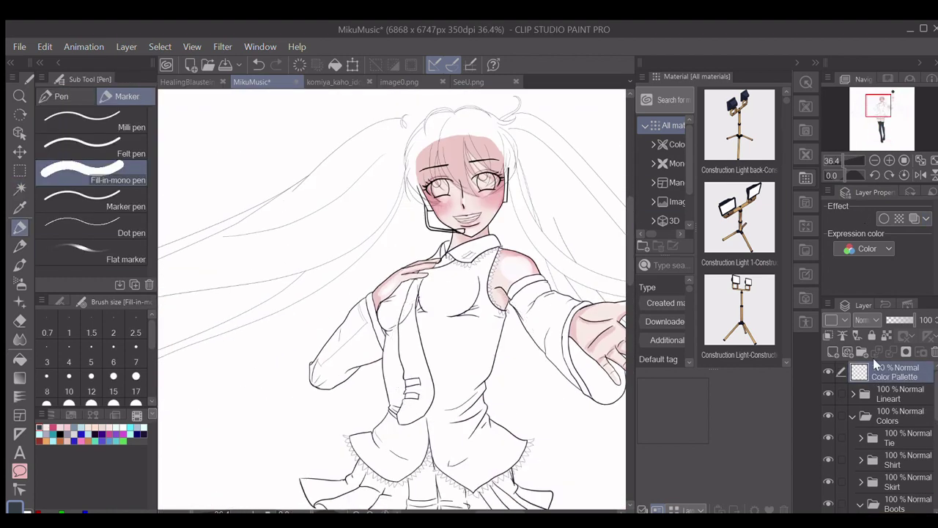
Select the dark areas of both arm warmers from the Lineart folder with Auto select.
click(895, 393)
key(w)
click(546, 319)
shift+click(355, 347)
shift+click(595, 378)
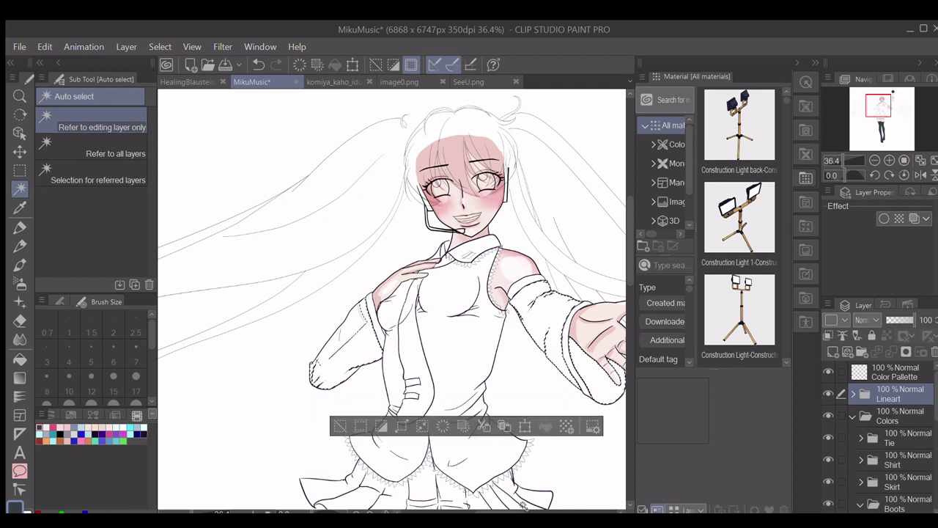
Create an Arm warmers folder above the Tie folder in Colors and name the layer inside it for the arm warmers.
drag(936, 396, 936, 412)
scroll(392, 300, right, 1)
scroll(930, 407, down, 4)
scroll(920, 400, up, 3)
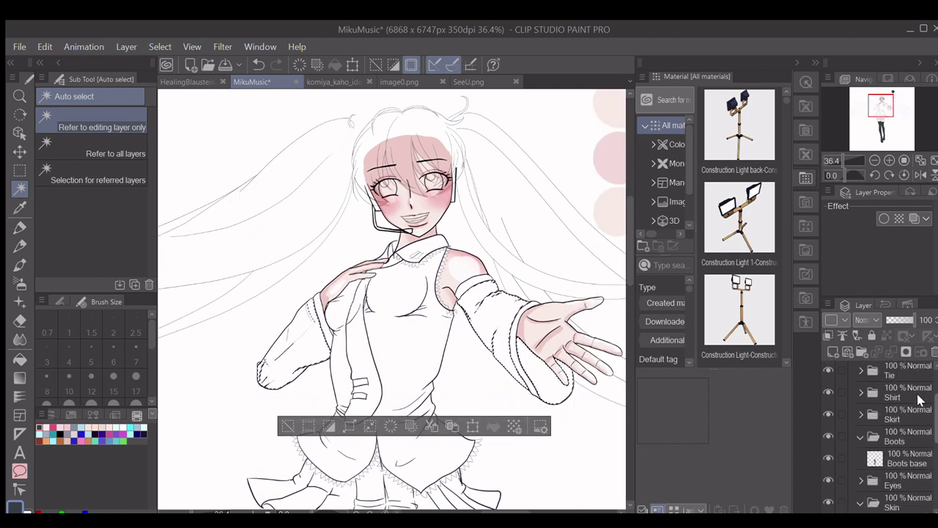
scroll(920, 399, up, 3)
click(898, 436)
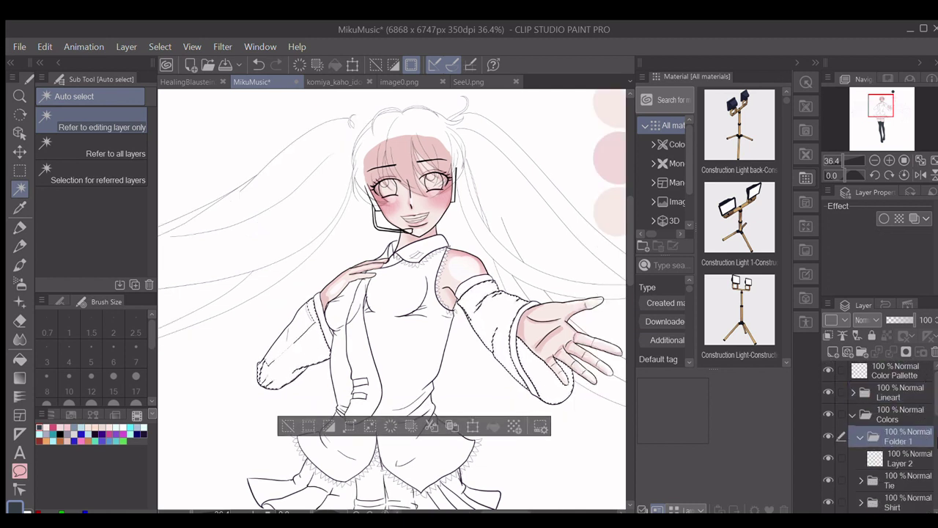
click(902, 458)
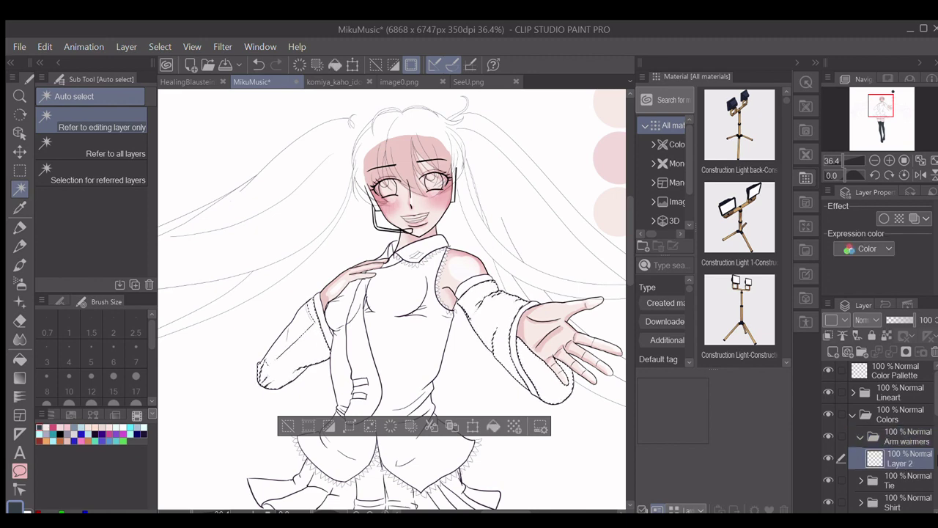
scroll(339, 404, up, 3)
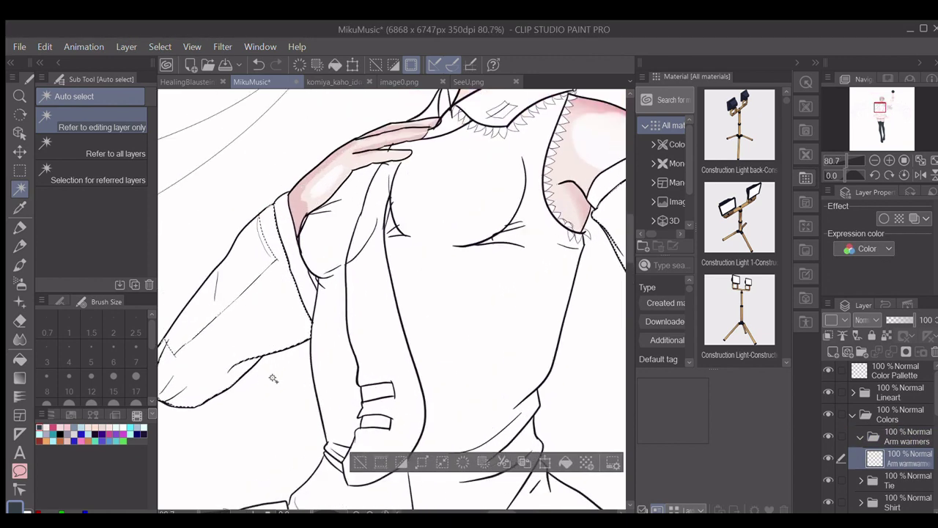
Set the Lineart folder's blending mode to Multiply.
scroll(535, 398, down, 1)
click(900, 393)
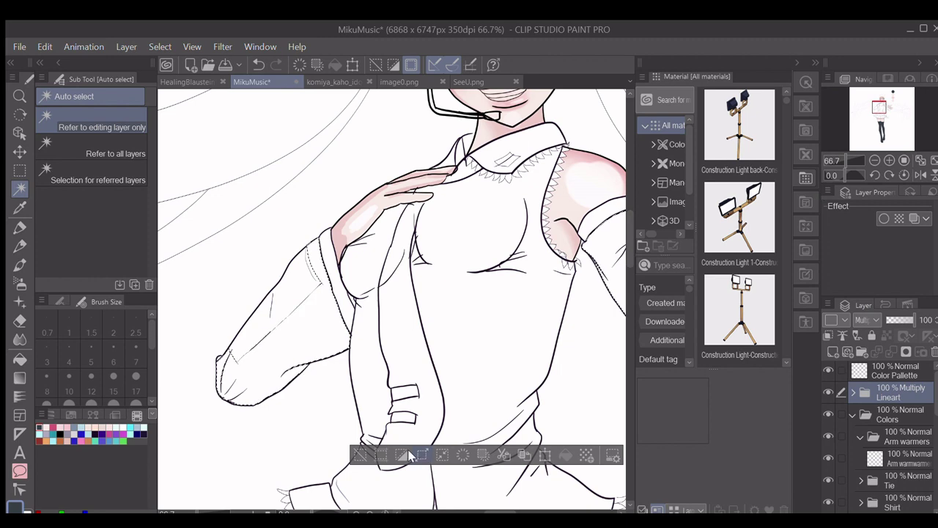
Fill the selected arm warmer areas with the dark colour on the arm warmers layer, clear the selection and save the drawing.
click(908, 458)
key(alt+Delete)
key(ctrl+d)
scroll(520, 405, down, 1)
drag(519, 406, 403, 417)
key(ctrl+s)
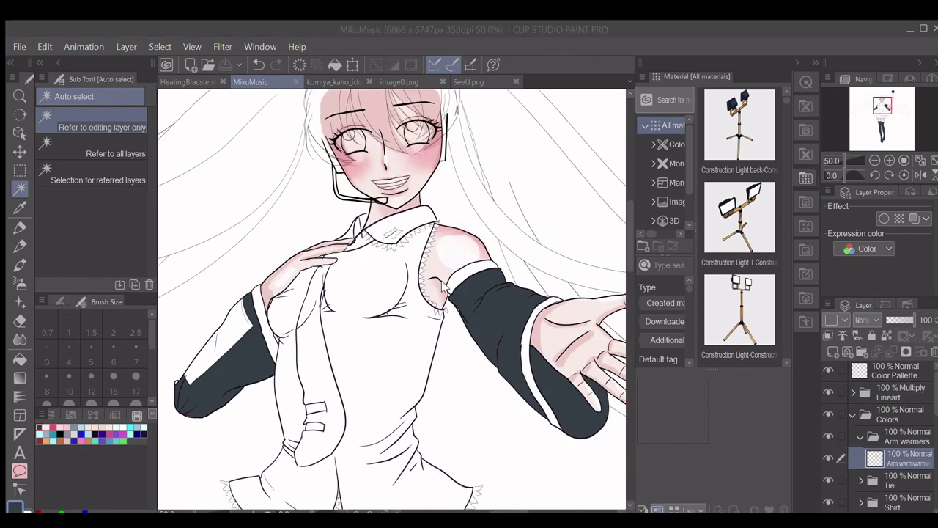
Select all the skirt's pleats from the Lineart folder with Auto select.
drag(628, 209, 629, 256)
click(900, 392)
click(421, 330)
shift+click(471, 321)
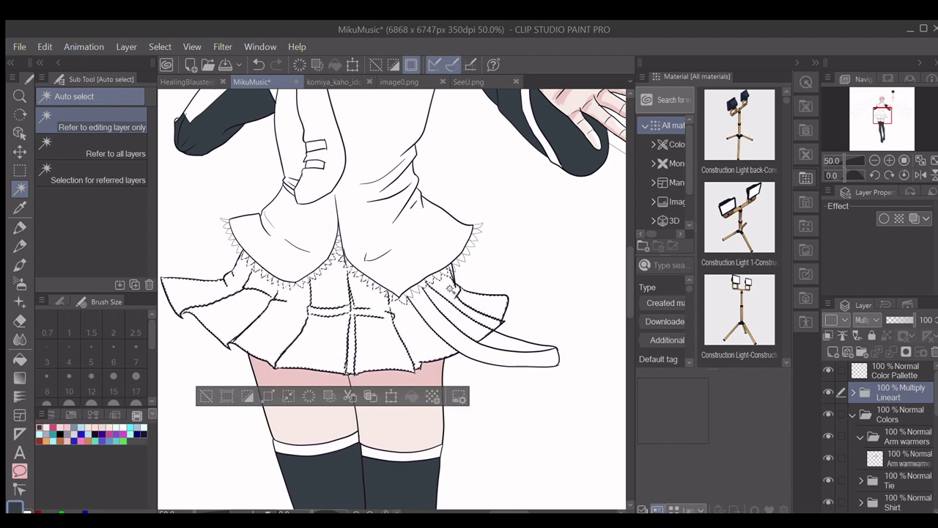
shift+click(250, 348)
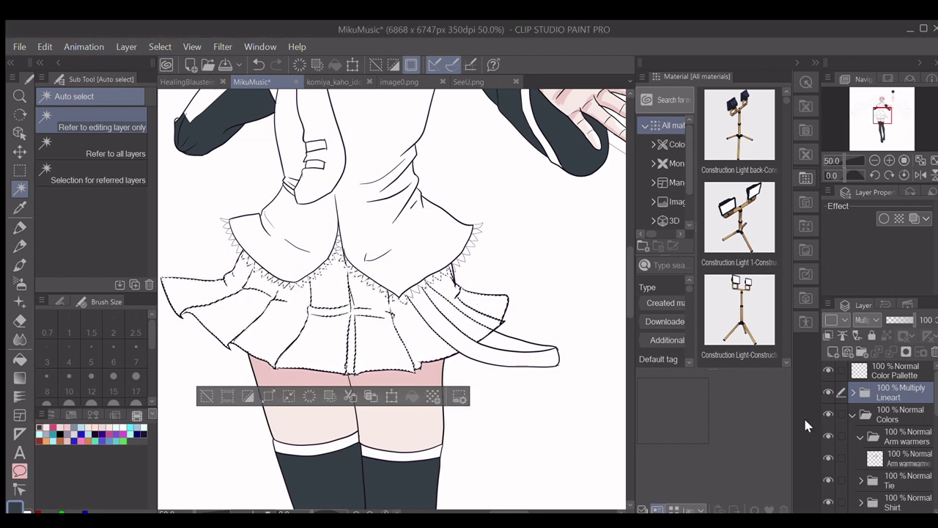
Fill the selected pleats with the dark colour on the Skirt base layer, clear the selection and save the drawing.
scroll(903, 463, down, 3)
click(867, 445)
click(860, 469)
click(901, 491)
click(410, 396)
click(208, 396)
scroll(207, 396, down, 4)
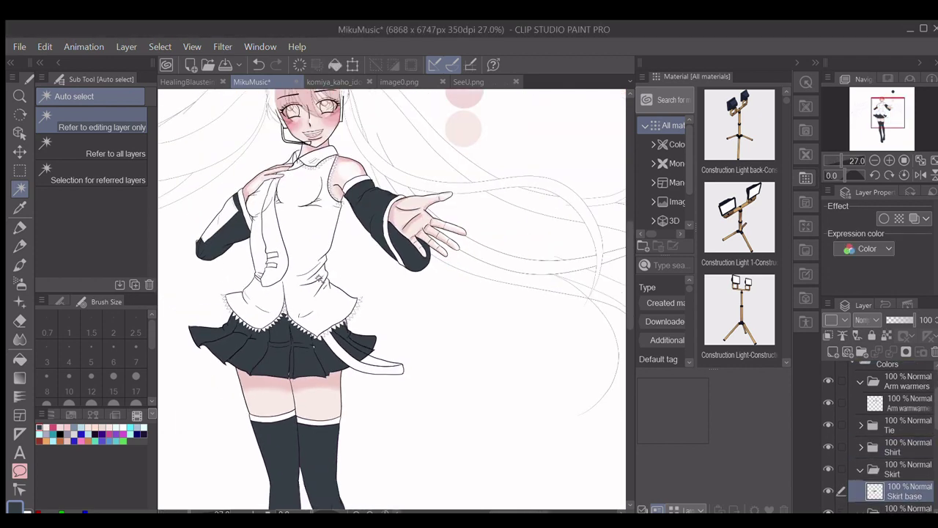
key(ctrl+s)
Sample the shirt's grey colour from the image0.png reference and return to the MikuMusic drawing.
drag(521, 512, 506, 511)
drag(629, 279, 629, 228)
scroll(568, 179, up, 3)
click(399, 82)
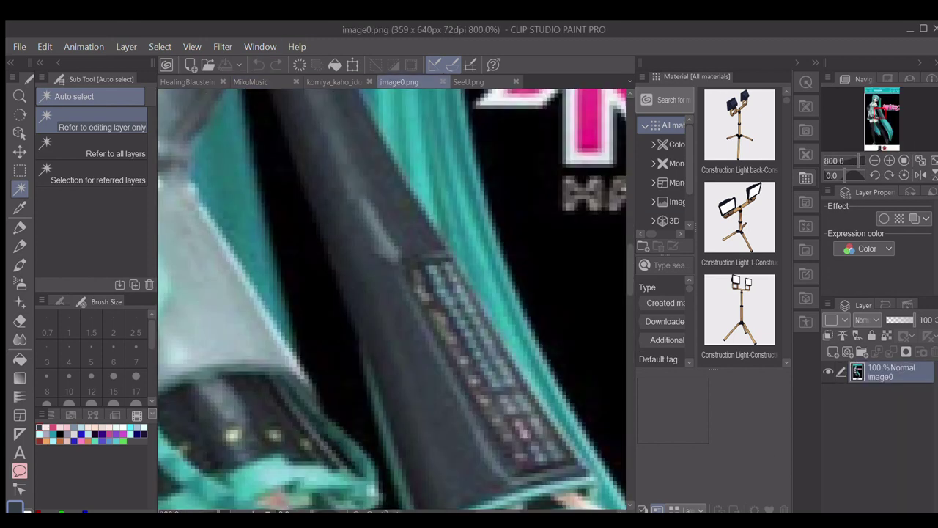
scroll(410, 183, down, 6)
scroll(429, 146, up, 8)
right_click(386, 278)
scroll(387, 279, down, 5)
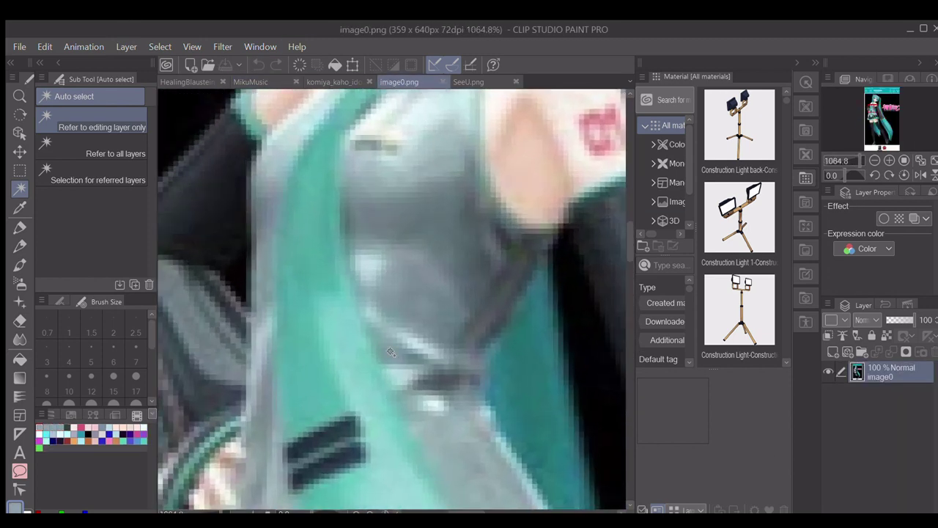
scroll(410, 275, up, 4)
scroll(411, 274, up, 1)
right_click(410, 275)
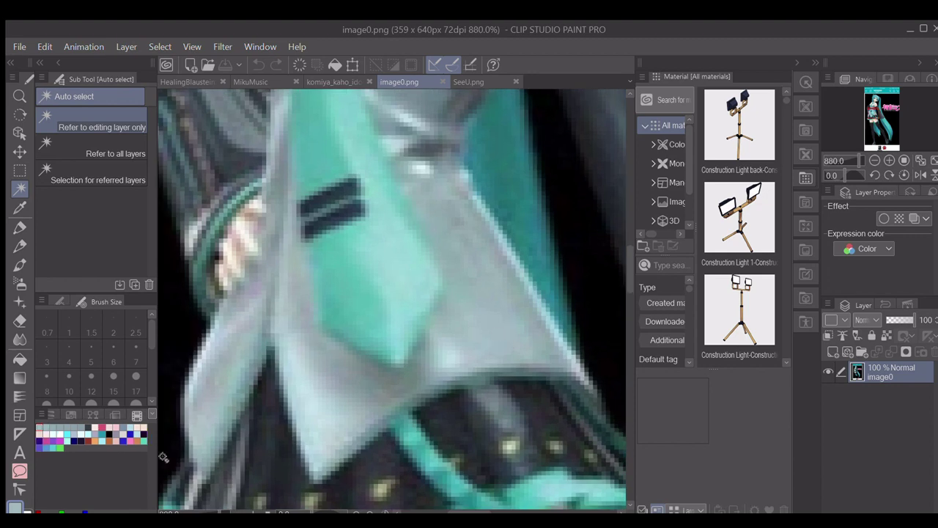
click(262, 82)
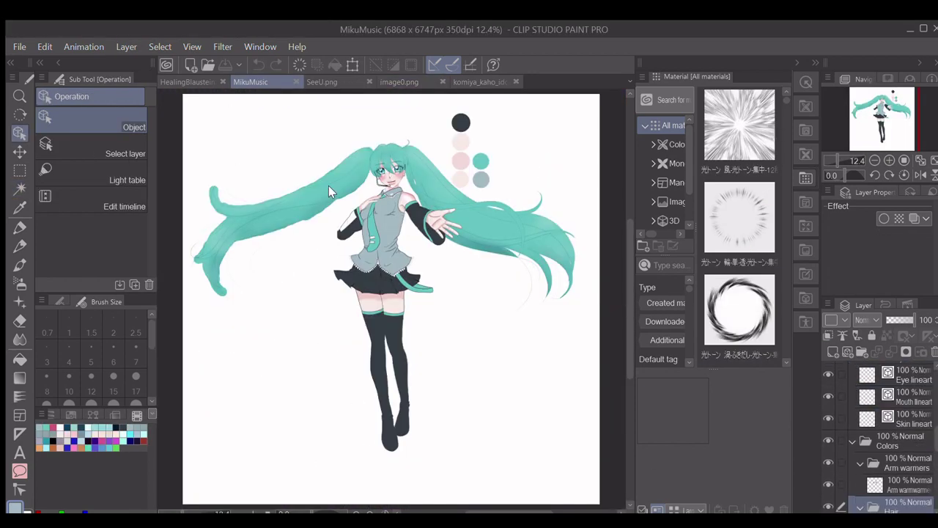
Erase the hair colour spilling past the lower outline of the left twin-tail on the Hair base layer with the Hard eraser.
scroll(327, 188, up, 3)
click(20, 320)
scroll(909, 455, down, 2)
click(905, 486)
scroll(286, 260, up, 3)
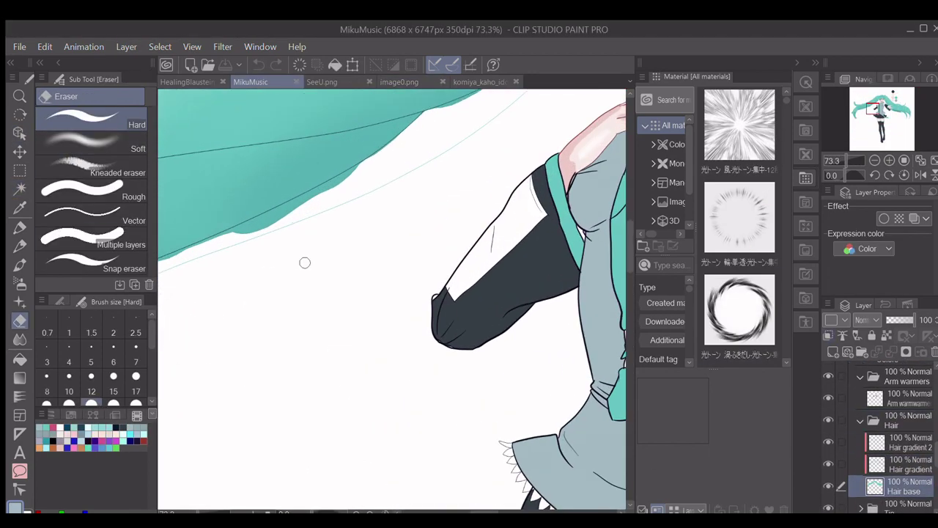
drag(272, 255, 334, 185)
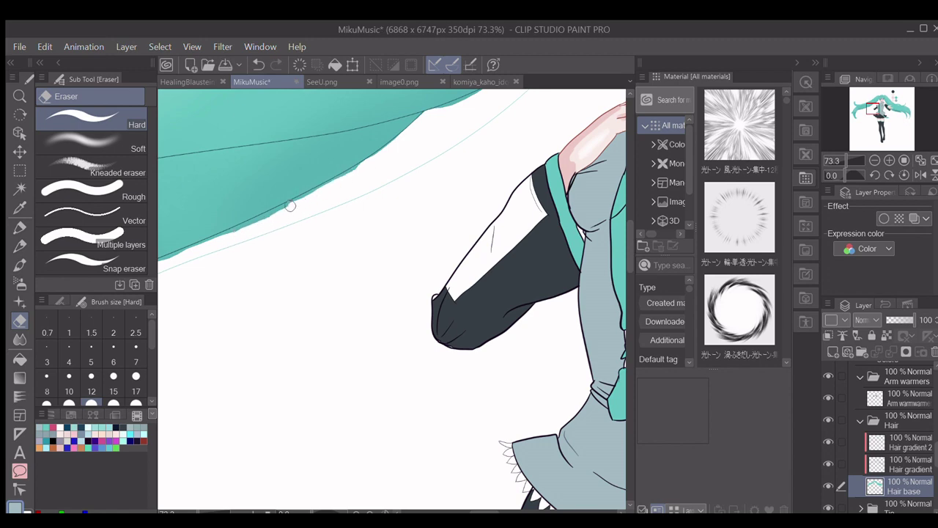
drag(290, 206, 211, 246)
Select the area outside the character from the Lineart folder with Auto select and adjust the selection's boundary.
scroll(265, 230, down, 3)
scroll(890, 425, up, 5)
click(892, 392)
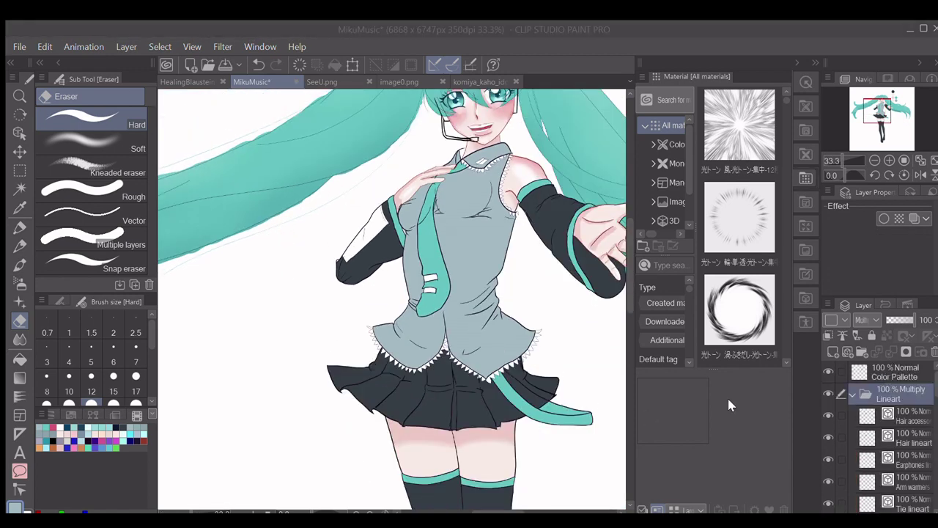
key(w)
click(289, 331)
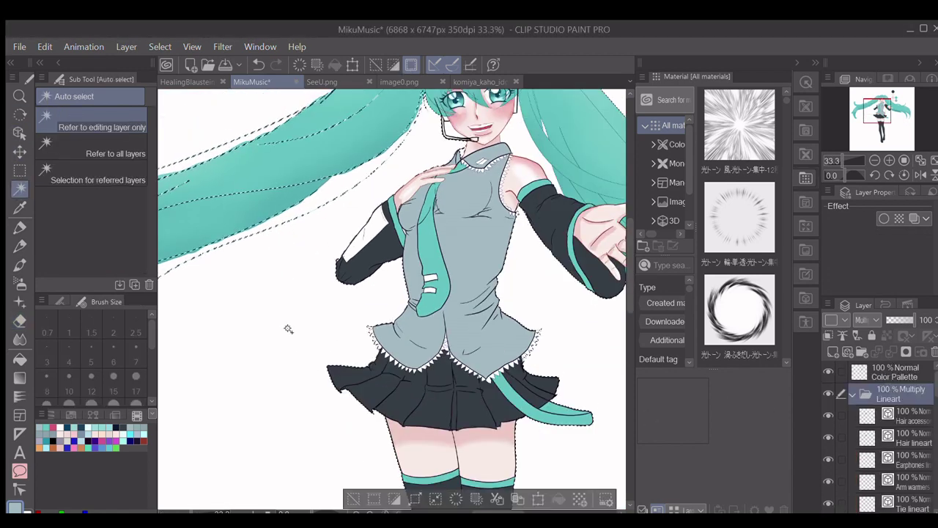
click(432, 498)
Erase the hair colour spilling past the left twin-tail's lower outline on the Hair base layer with the Hard eraser.
scroll(892, 432, down, 5)
click(903, 444)
key(e)
scroll(335, 259, up, 3)
key(ctrl+s)
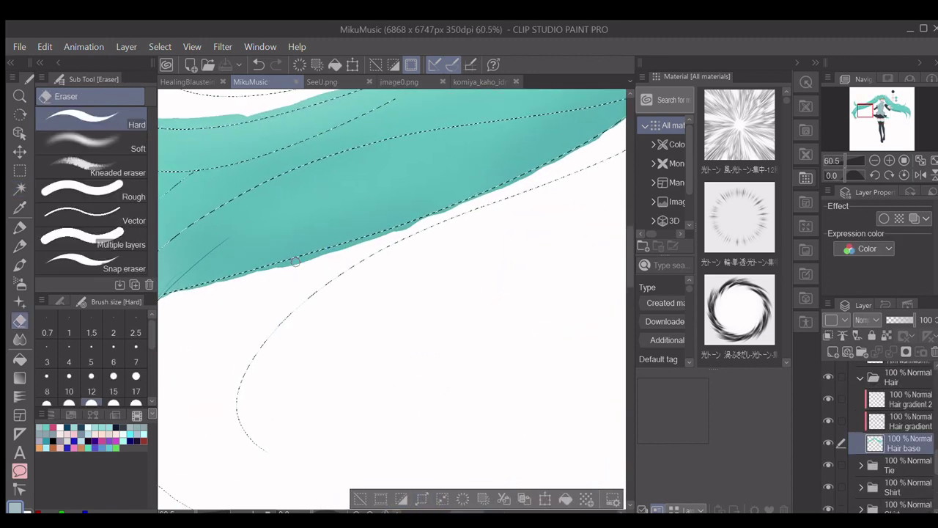
key(ctrl+z)
mouse_move(309, 251)
mouse_down()
mouse_move(307, 296)
mouse_move(345, 259)
mouse_move(580, 151)
mouse_up()
click(401, 500)
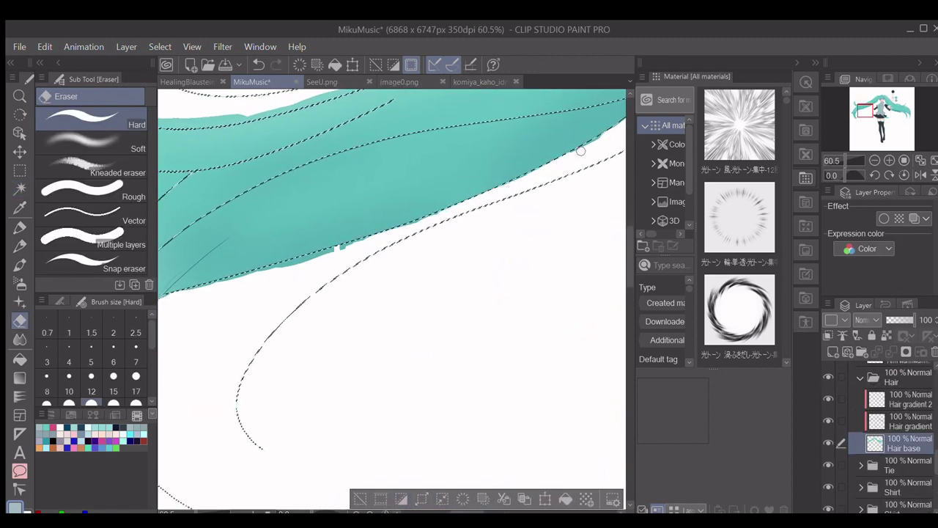
Erase the hair colour spilling around the left twin-tail's curled tips on the Hair base layer, inside the selection.
scroll(390, 231, down, 10)
scroll(199, 419, up, 11)
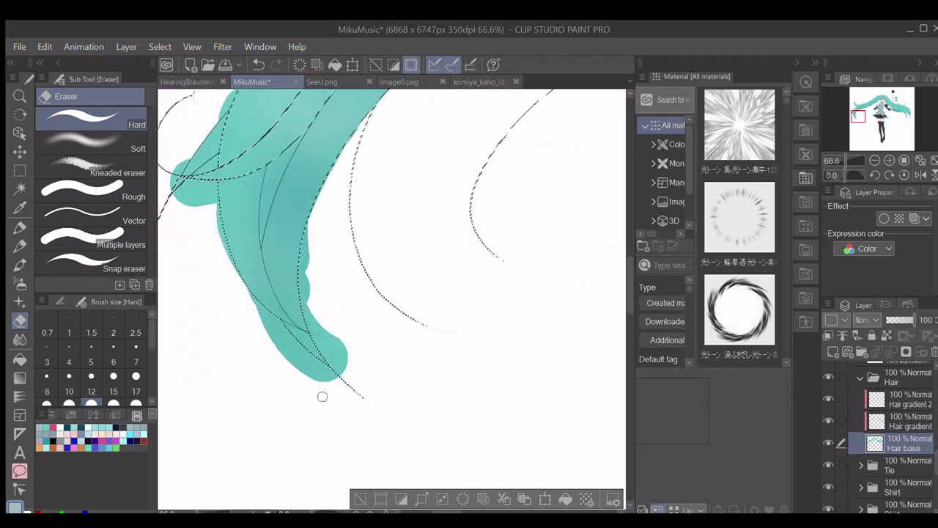
drag(197, 198, 222, 94)
key(ctrl+z)
mouse_move(322, 192)
mouse_down()
mouse_move(311, 299)
mouse_move(327, 343)
mouse_move(352, 357)
mouse_move(338, 365)
mouse_up()
mouse_move(249, 297)
mouse_down()
mouse_move(301, 354)
mouse_move(306, 387)
mouse_move(217, 226)
mouse_up()
mouse_move(187, 189)
mouse_down()
mouse_move(178, 165)
mouse_move(168, 186)
mouse_move(189, 183)
mouse_move(168, 195)
mouse_up()
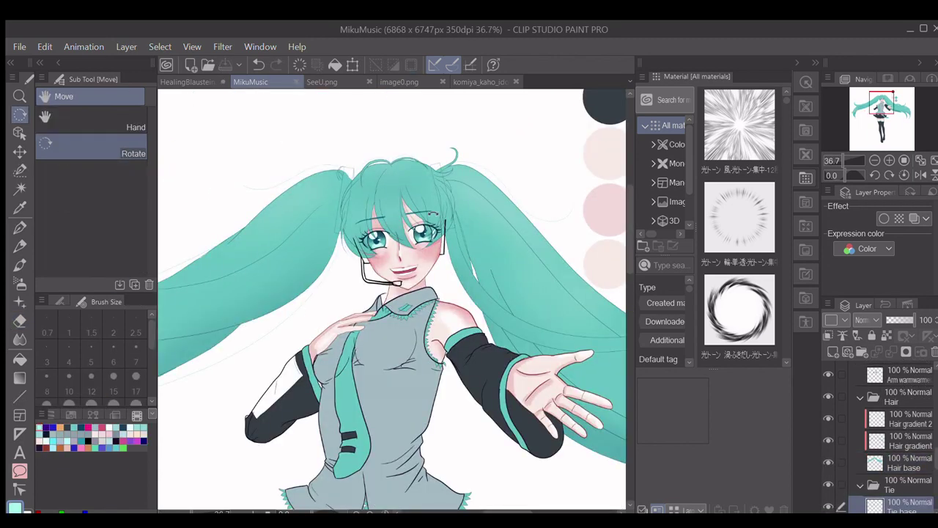
Clean up the shirt lines near the chest on the Shirt lineart layer with the Hard eraser.
scroll(324, 374, up, 3)
scroll(884, 417, up, 5)
click(895, 404)
scroll(890, 451, down, 2)
click(894, 437)
key(e)
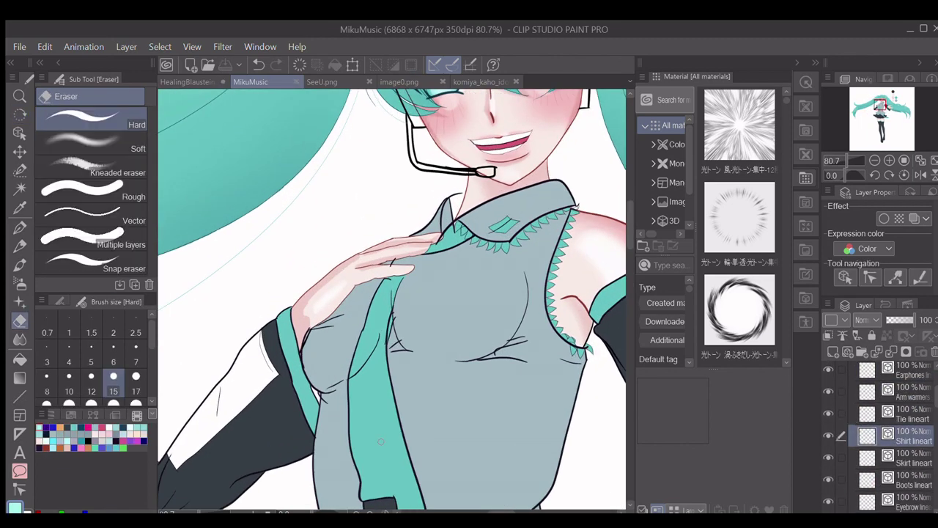
click(442, 359)
Adjust the back collar line beside the neck on the Shirt lineart layer with the Object tool.
scroll(442, 356, down, 2)
scroll(458, 242, up, 4)
key(o)
click(439, 279)
scroll(441, 284, up, 4)
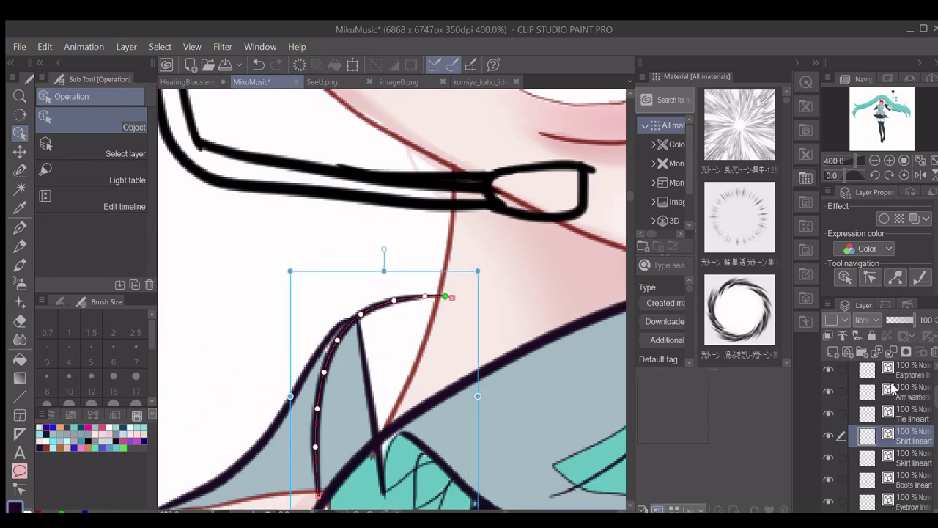
key(e)
scroll(483, 315, down, 8)
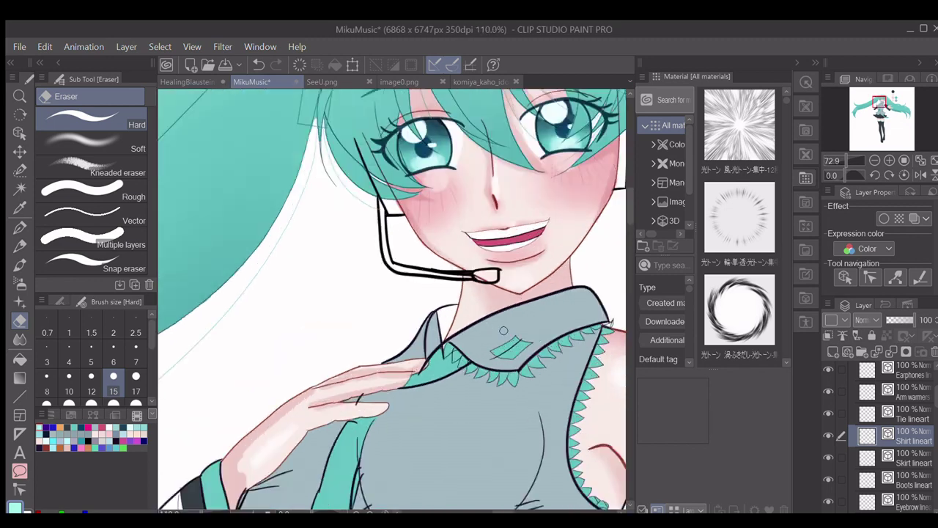
Auto-select the gap between the collar and the neck, fill it with the shirt's grey on the Shirt base layer and clear the selection.
scroll(504, 330, up, 4)
key(w)
click(414, 316)
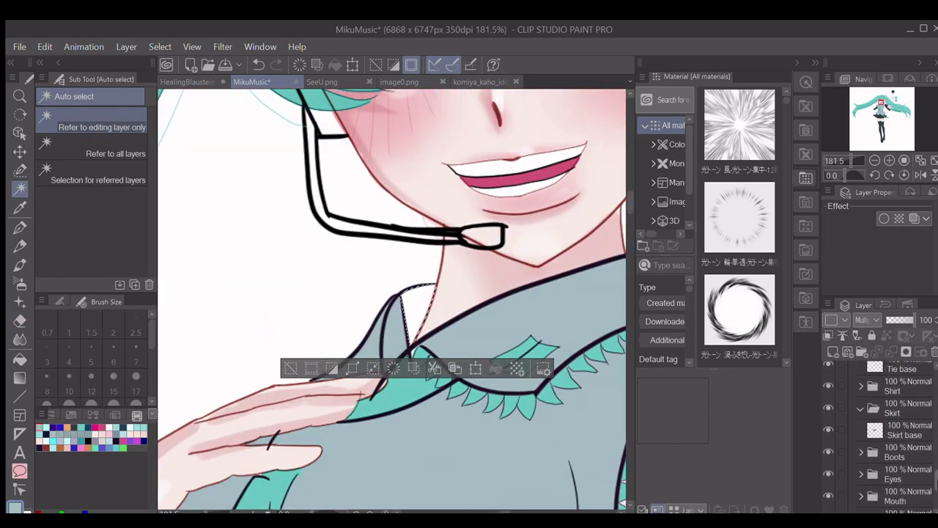
scroll(930, 488, down, 1)
scroll(909, 472, up, 3)
click(860, 473)
click(898, 495)
click(496, 368)
click(291, 368)
scroll(300, 368, down, 3)
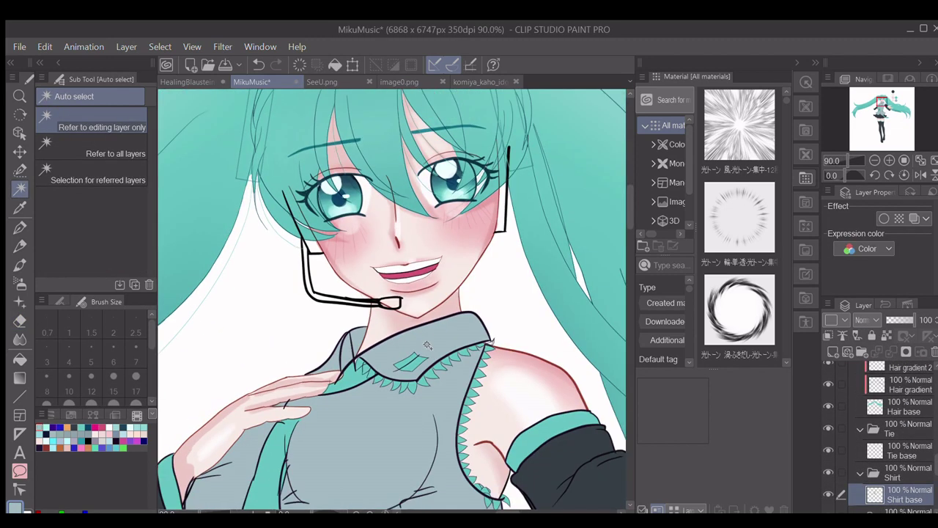
Select the small earphone areas beside both cheeks from the Lineart folder with Auto select.
drag(936, 463, 936, 377)
scroll(358, 255, up, 3)
click(901, 394)
click(286, 239)
scroll(291, 214, up, 6)
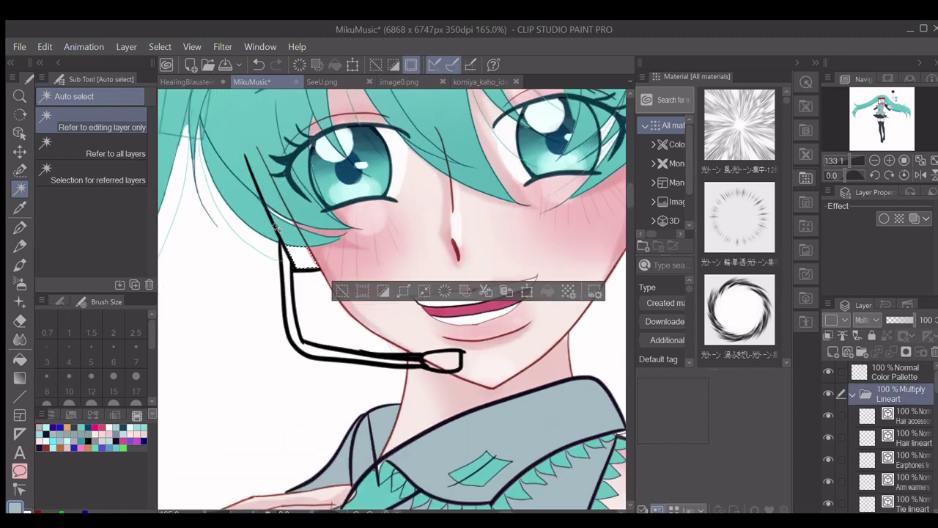
shift+click(290, 206)
scroll(348, 282, down, 4)
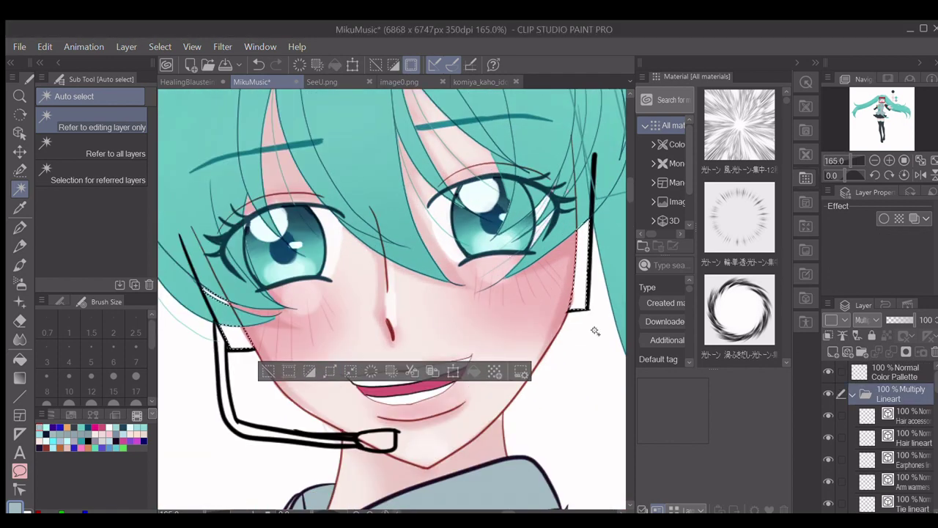
scroll(887, 440, down, 5)
click(895, 473)
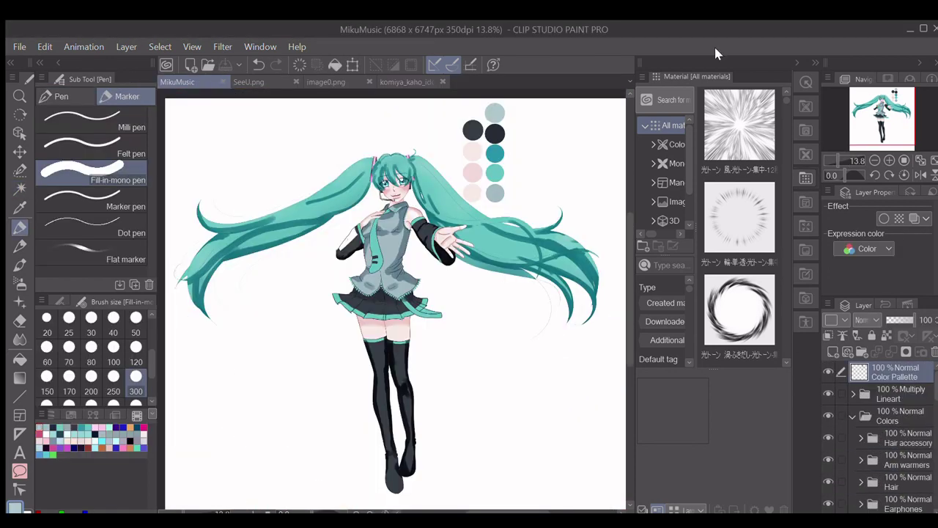
Expand the Hair folder and add a new layer above Hair shadows for the hair highlights.
scroll(887, 410, down, 2)
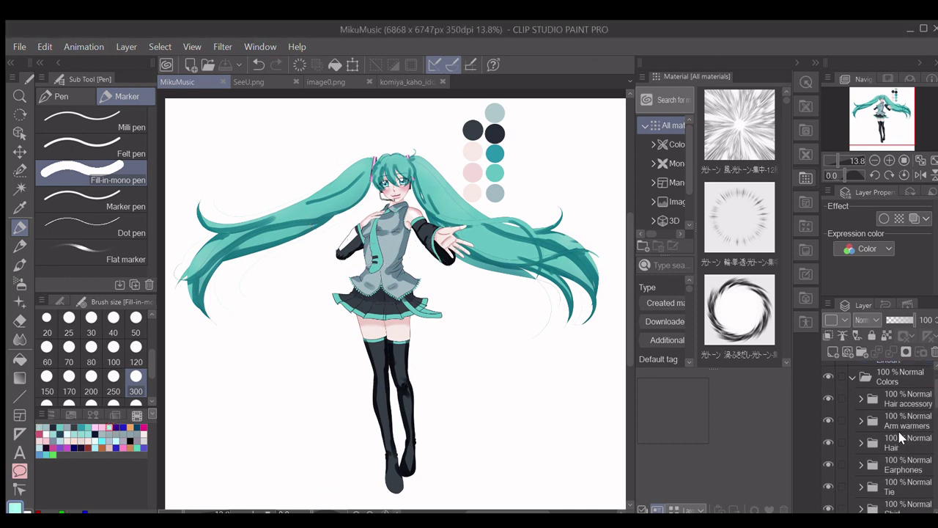
click(861, 422)
click(902, 445)
key(ctrl+shift+n)
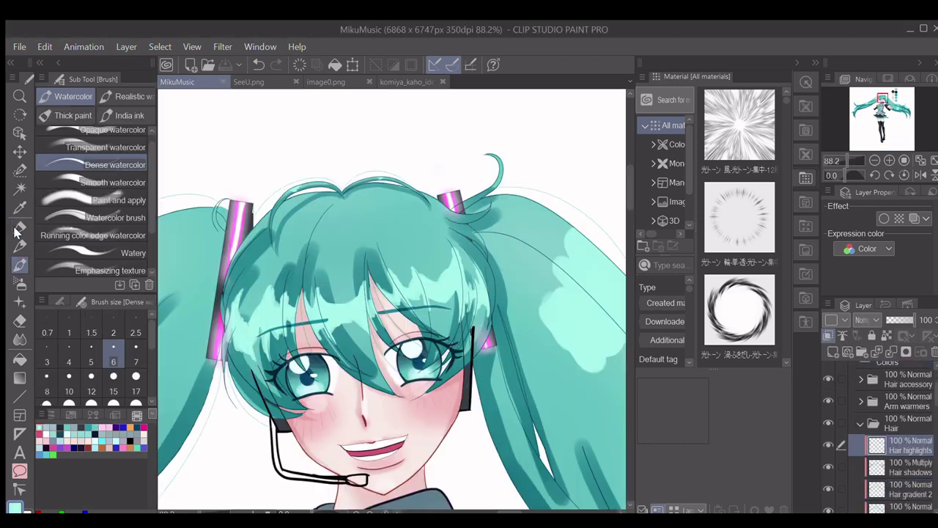
Fade the part of the left eyebrow covered by the fringe on its Eyebrow lineart layer with the Soft eraser.
key(e)
scroll(887, 440, down, 3)
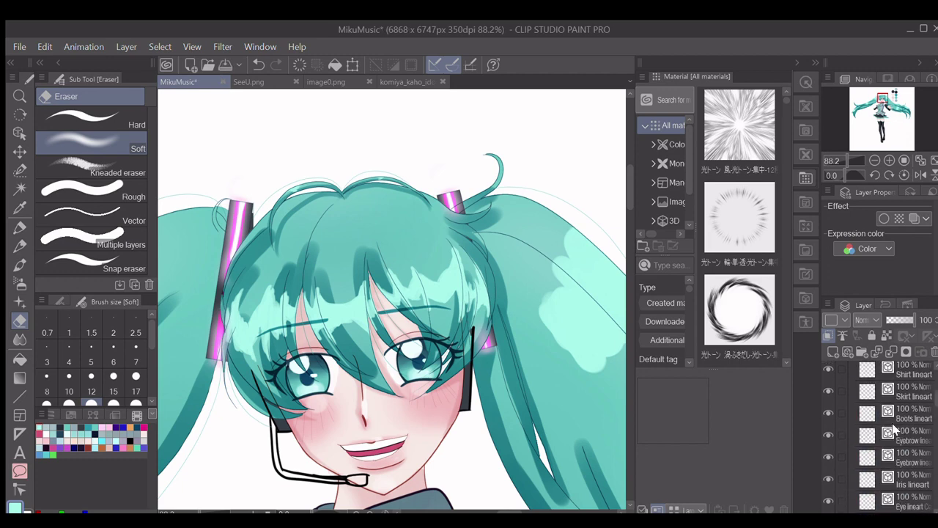
click(900, 434)
scroll(293, 359, up, 3)
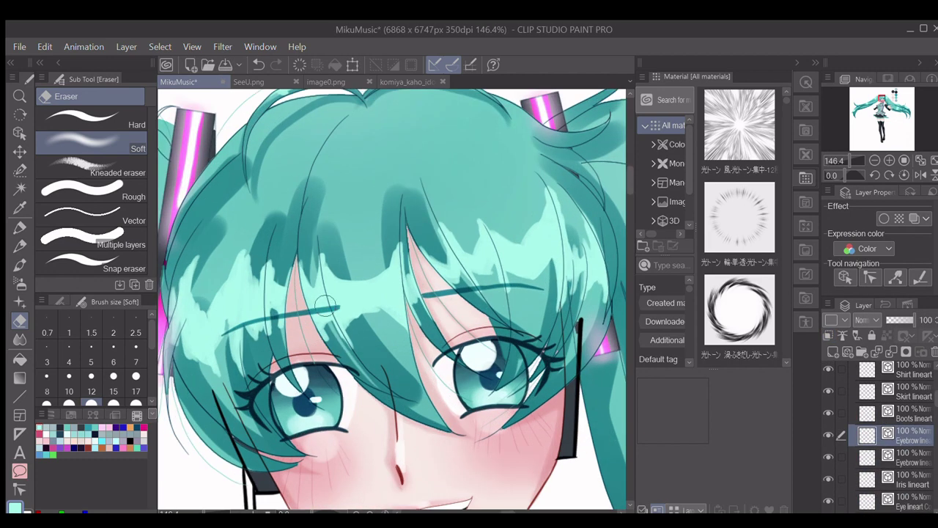
scroll(330, 363, up, 1)
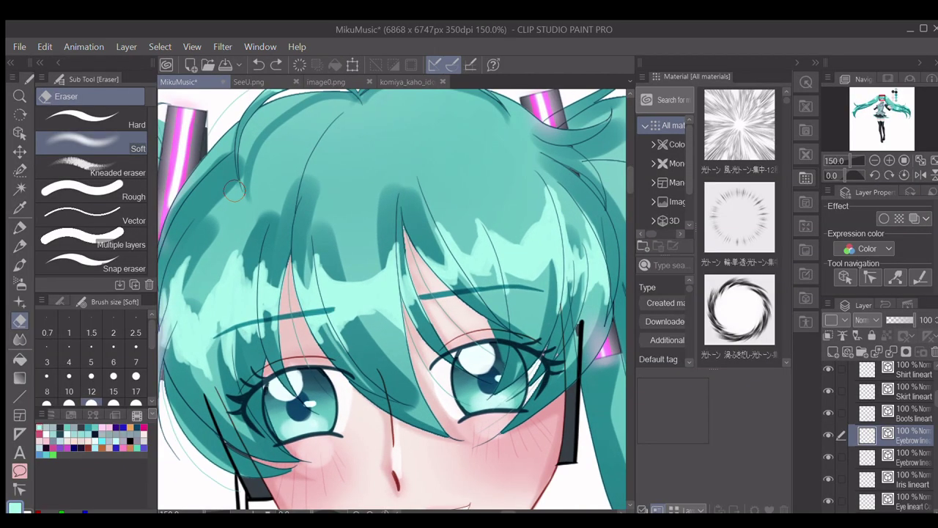
drag(209, 335, 268, 320)
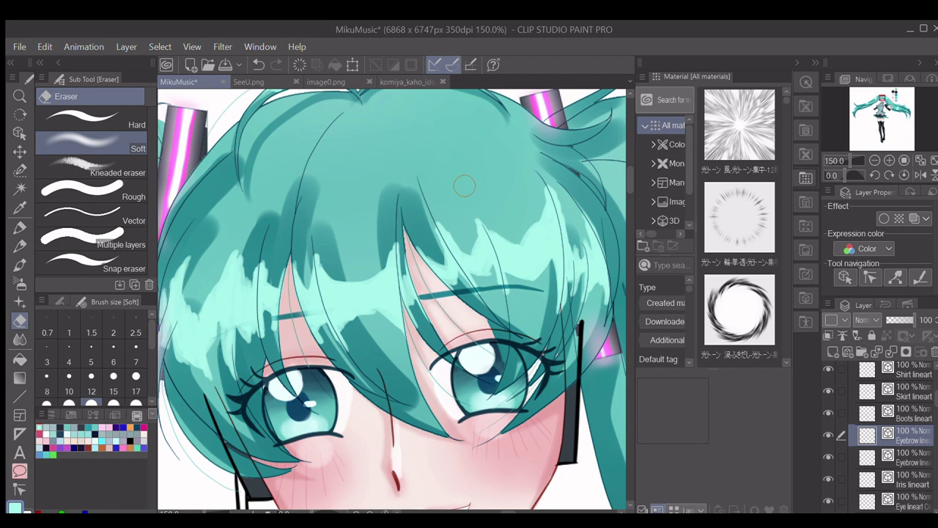
Fade the part of the right eyebrow covered by the fringe on the other Eyebrow lineart layer and save the drawing.
click(850, 456)
scroll(549, 304, up, 3)
drag(554, 277, 380, 273)
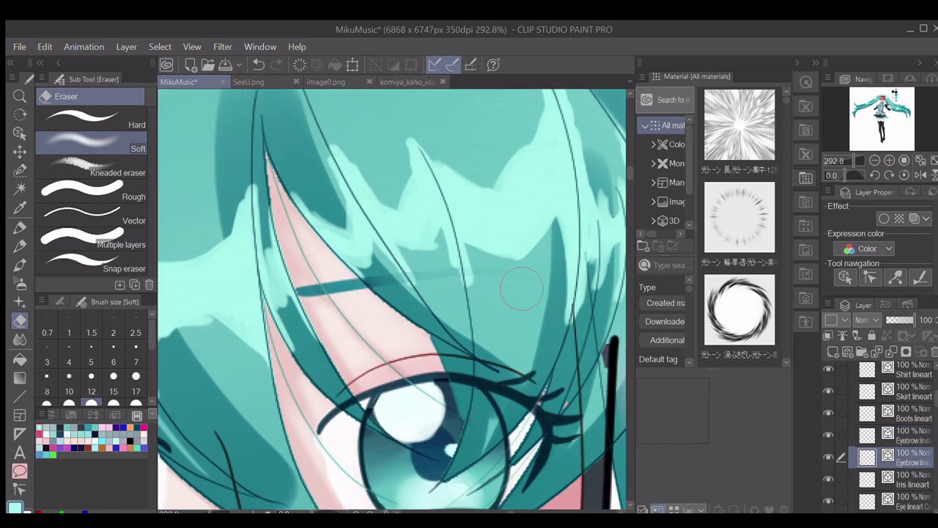
scroll(462, 411, down, 4)
scroll(440, 410, up, 1)
key(ctrl+s)
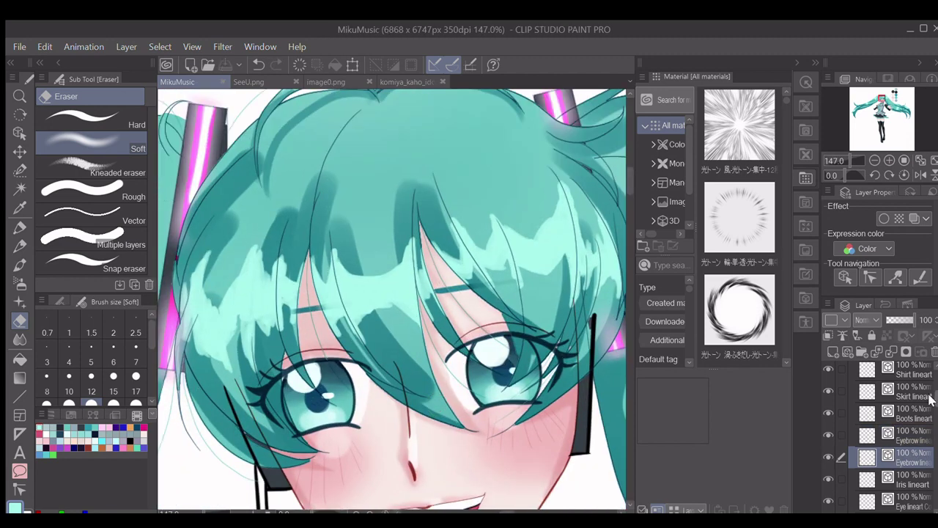
Collapse the Lineart folder and erase a small spot at the left edge of the fringe with the Hard eraser.
click(852, 392)
mouse_move(935, 396)
mouse_down()
mouse_move(935, 367)
mouse_move(935, 382)
mouse_up()
click(908, 405)
click(92, 118)
drag(208, 252, 200, 266)
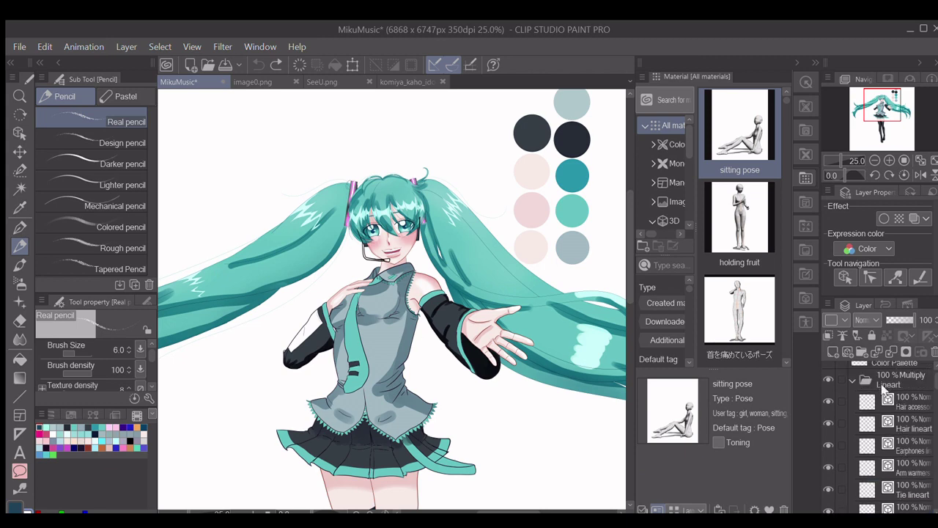
Refine the left twin-tail's inner shadow on the Hair shadows layer with the Dense watercolor brush at size 15.
click(909, 473)
key(e)
scroll(373, 328, up, 4)
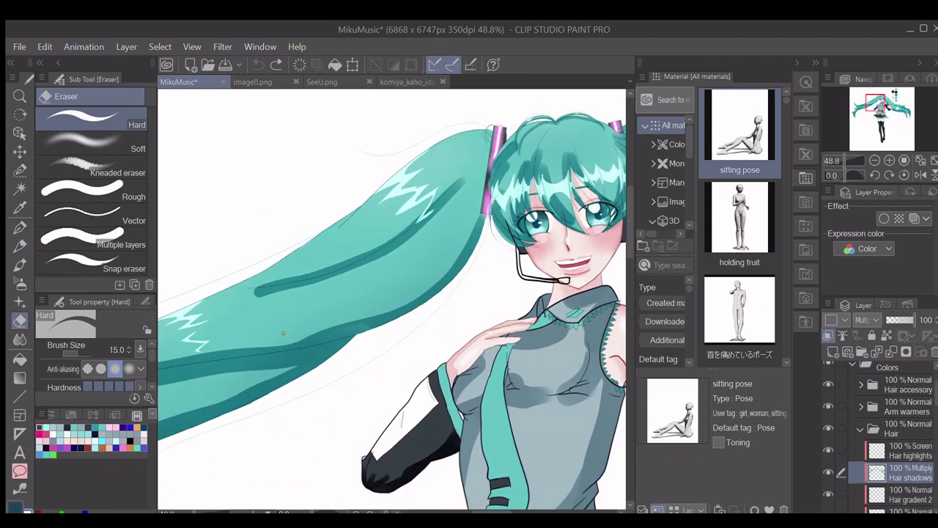
scroll(440, 455, down, 3)
click(20, 265)
mouse_move(489, 511)
mouse_down()
mouse_move(512, 512)
mouse_move(500, 512)
mouse_up()
right_click(535, 251)
scroll(285, 370, up, 8)
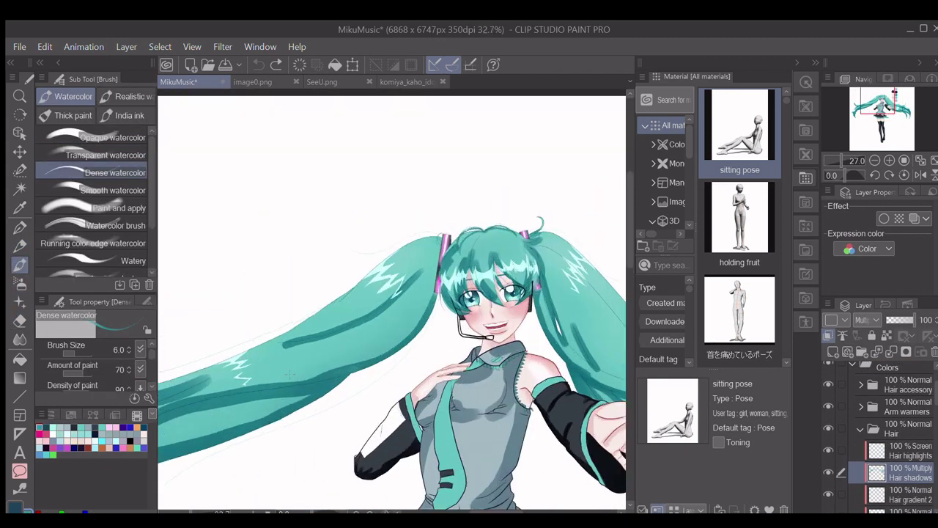
click(146, 301)
click(114, 382)
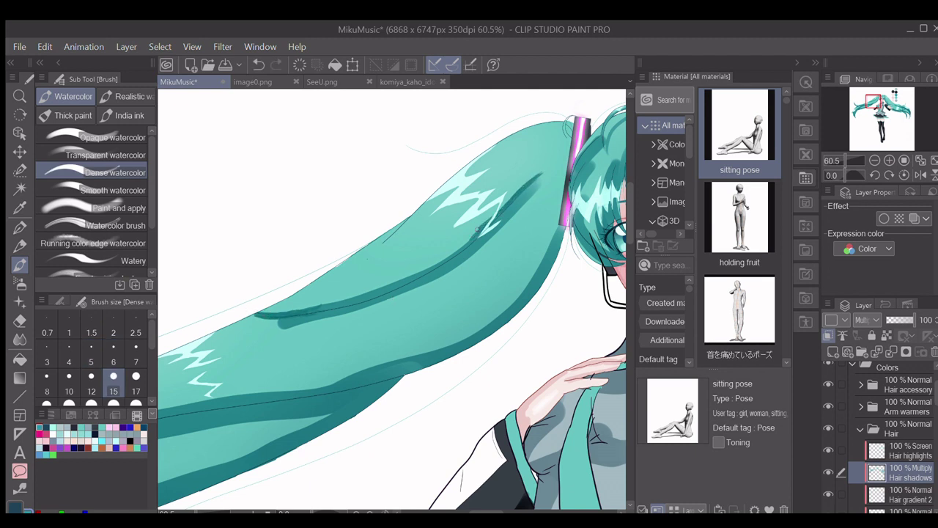
Shade the left twin-tail toward its tips on the Hair shadows layer with the Dense watercolor brush at size 120.
scroll(109, 366, down, 2)
click(91, 353)
click(137, 381)
mouse_move(274, 311)
mouse_down()
mouse_move(362, 294)
mouse_move(544, 168)
mouse_move(247, 316)
mouse_up()
scroll(245, 318, down, 3)
drag(513, 512, 473, 511)
scroll(300, 394, up, 3)
drag(629, 198, 628, 225)
scroll(447, 359, down, 2)
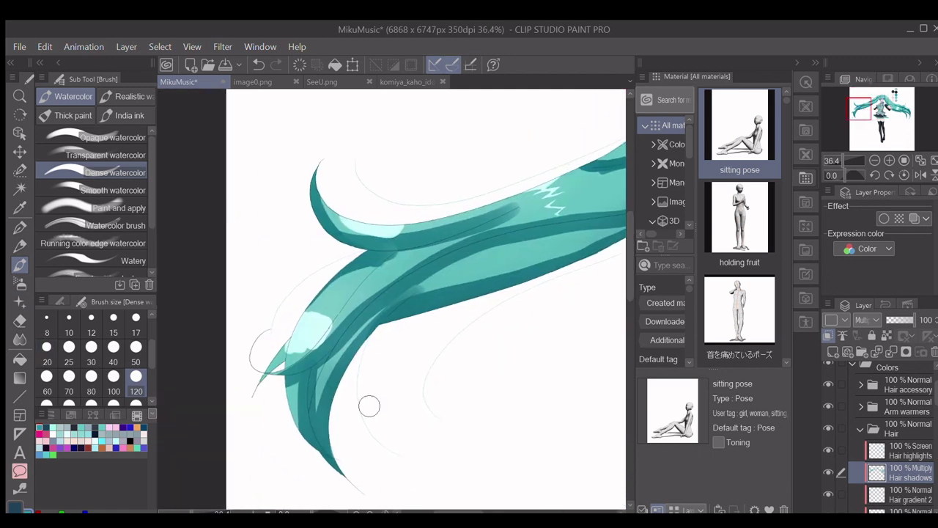
scroll(287, 343, up, 3)
scroll(265, 367, down, 3)
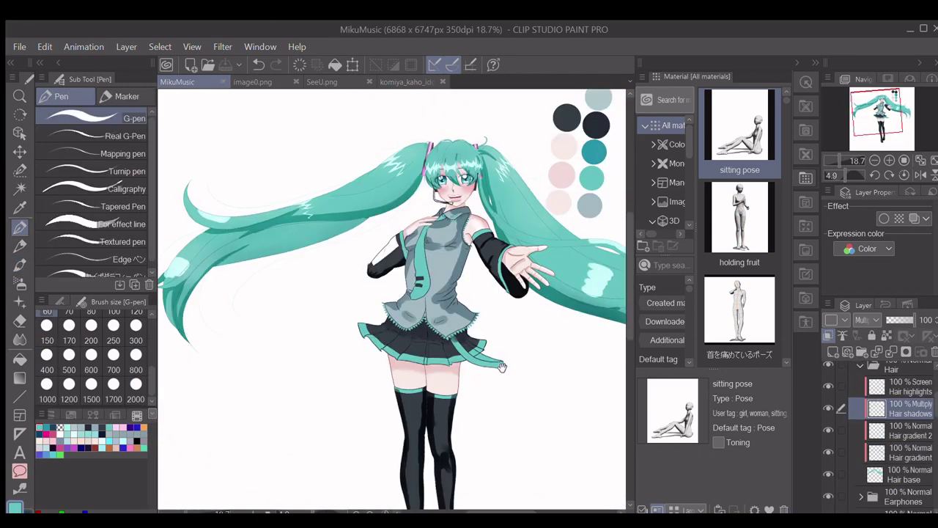
Paint shadow strokes along the left twin-tail's lower strand on the Hair shadows layer with the G-pen, redoing unsatisfactory strokes.
scroll(275, 273, up, 2)
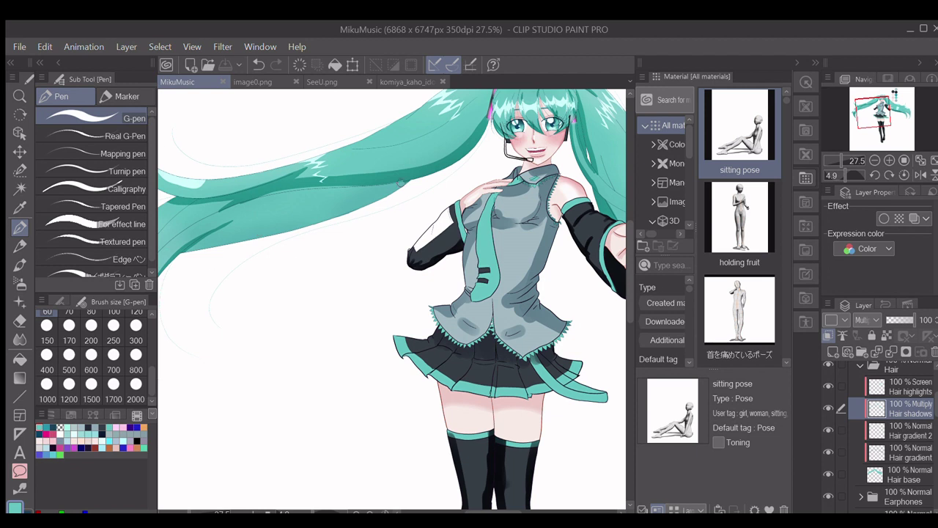
key(ctrl+z)
drag(195, 253, 219, 261)
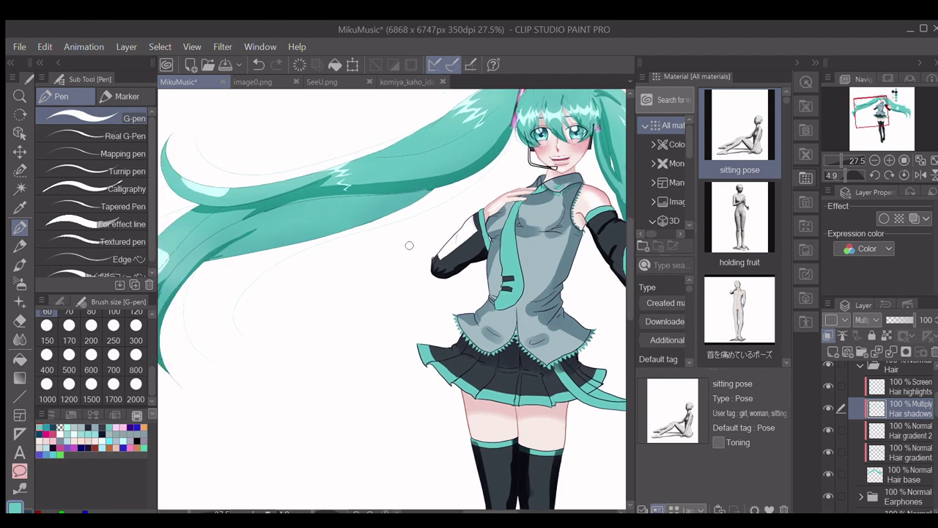
key(ctrl+z)
mouse_move(355, 219)
mouse_down()
mouse_move(286, 223)
mouse_move(199, 259)
mouse_move(340, 242)
mouse_move(331, 233)
mouse_move(220, 253)
mouse_up()
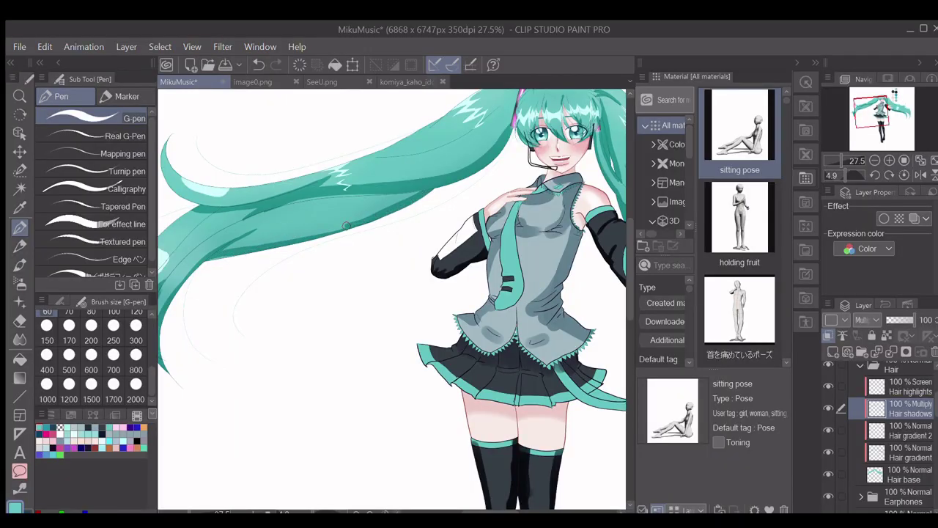
drag(347, 226, 234, 249)
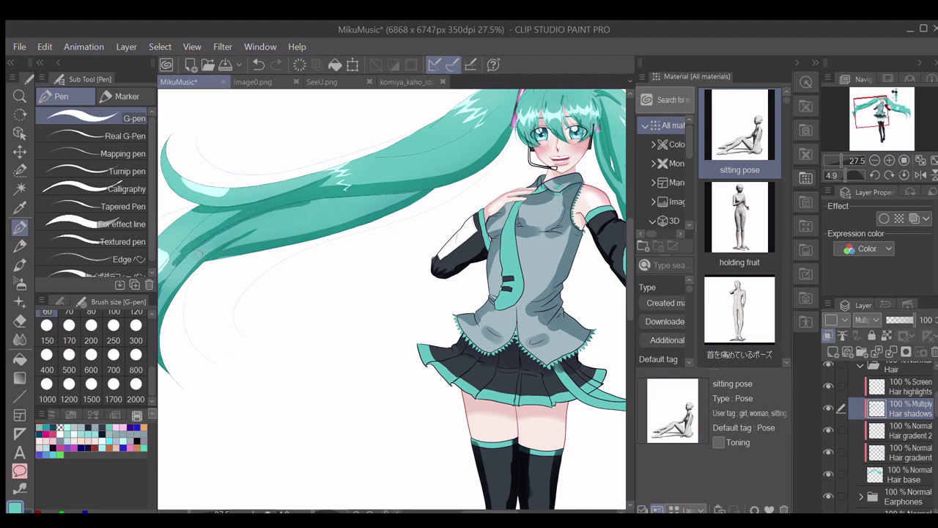
scroll(436, 250, down, 3)
scroll(482, 182, up, 3)
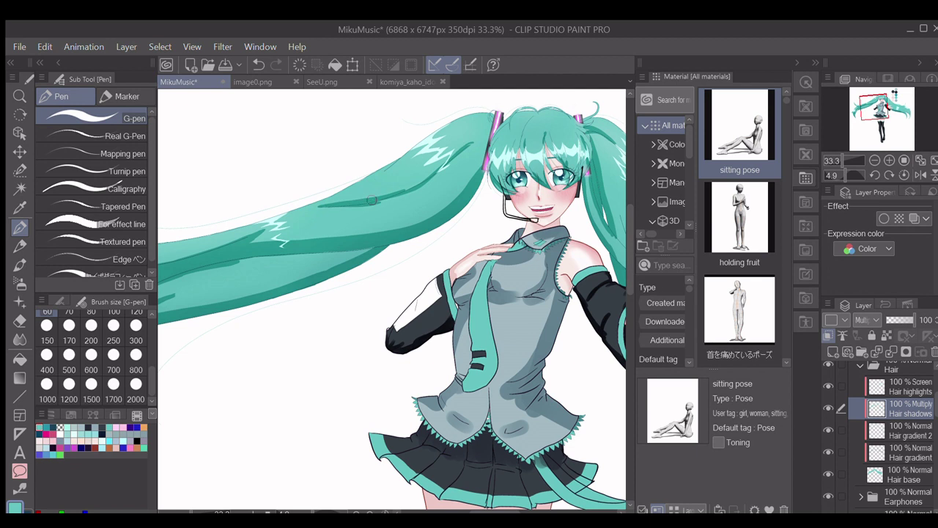
Soften the shadow edges where the right twin-tail's strands cross on the Hair shadows layer with the Soft eraser at size 60.
scroll(364, 198, up, 5)
key(e)
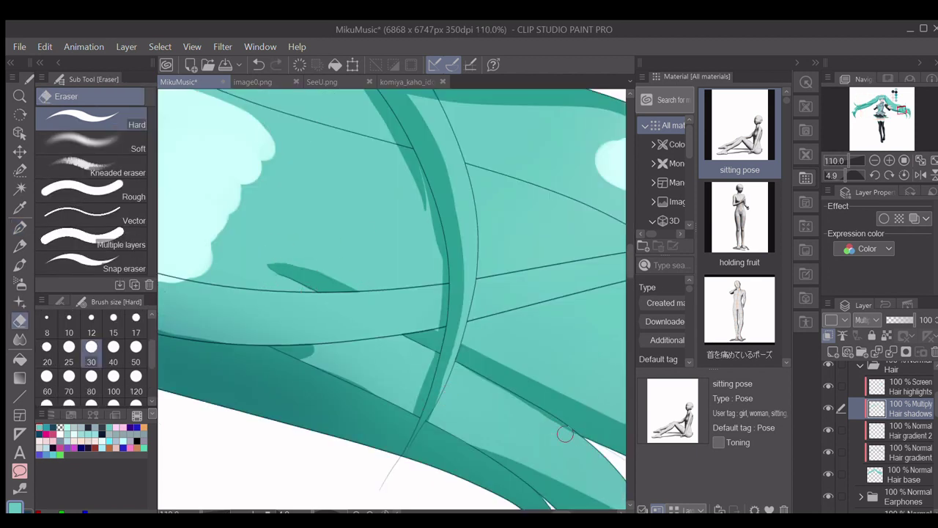
click(95, 142)
mouse_move(326, 263)
mouse_down()
mouse_move(301, 247)
mouse_move(284, 247)
mouse_move(325, 260)
mouse_move(275, 251)
mouse_move(320, 260)
mouse_up()
scroll(541, 407, down, 3)
drag(551, 511, 562, 511)
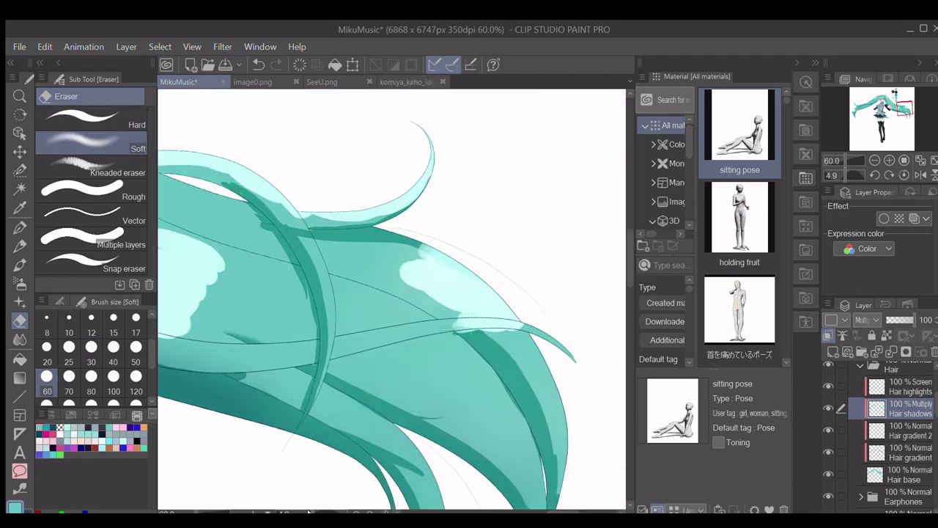
Rotate the canvas to 43.8 degrees and soften the shadow edges near the right twin-tail's tips with the Soft eraser.
drag(323, 511, 329, 511)
drag(628, 311, 626, 322)
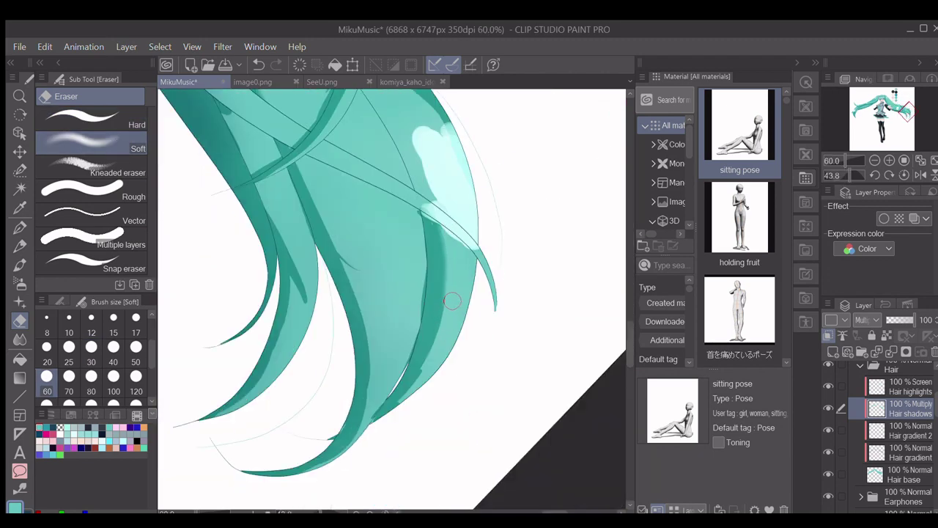
mouse_move(416, 394)
mouse_down()
mouse_move(446, 310)
mouse_move(386, 428)
mouse_up()
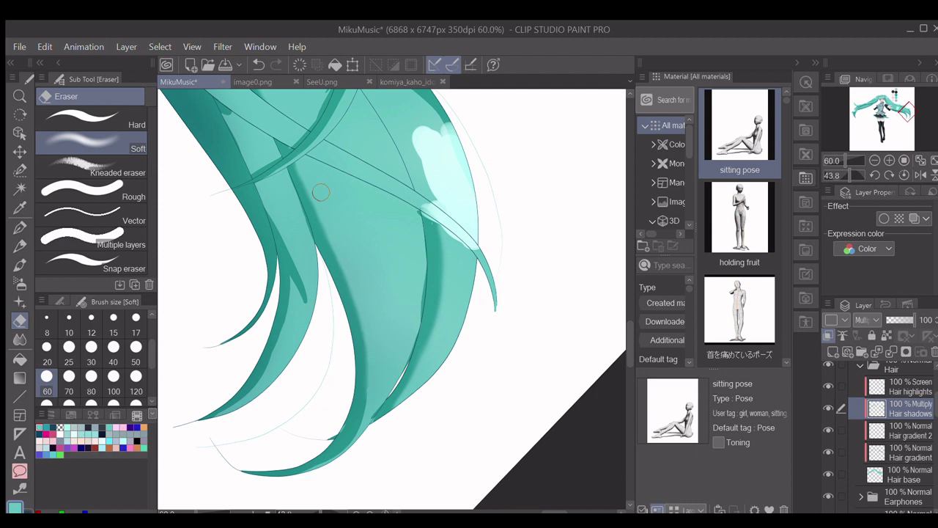
Save the illustration and hide the Background folder.
key(ctrl+s)
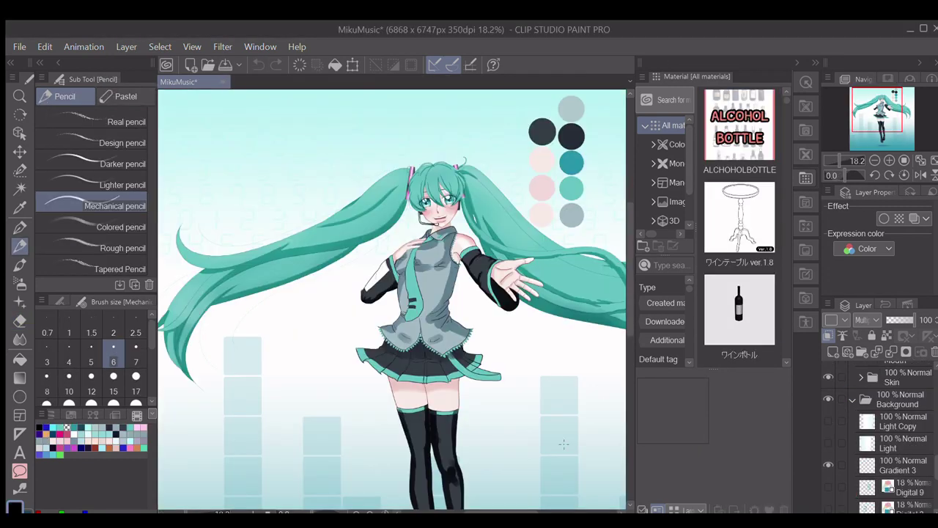
drag(563, 445, 471, 444)
key(e)
scroll(518, 266, up, 2)
click(54, 428)
click(853, 400)
click(828, 441)
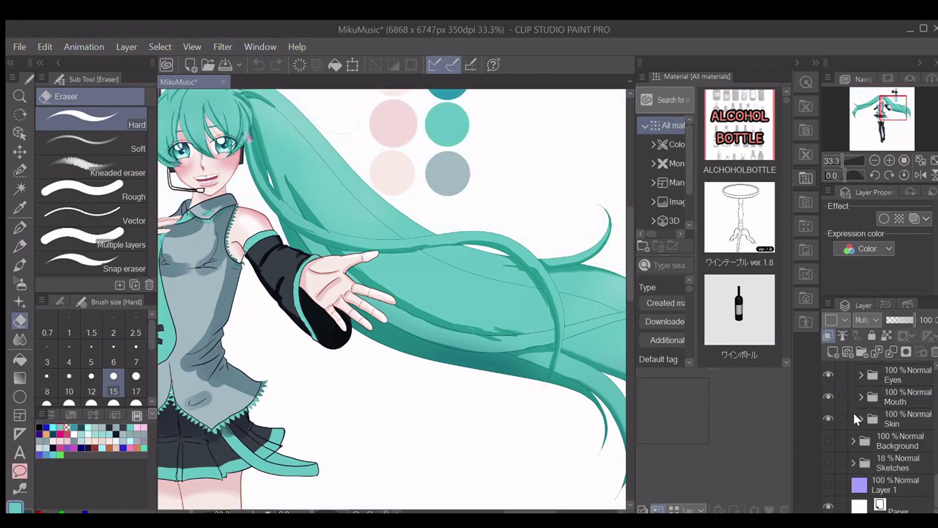
Paint shadow strokes along the right twin-tail's long inner strand beyond the outstretched hand on the Hair shadows layer with the G-pen.
scroll(856, 415, up, 2)
click(860, 399)
scroll(865, 401, up, 3)
click(887, 402)
scroll(579, 351, up, 1)
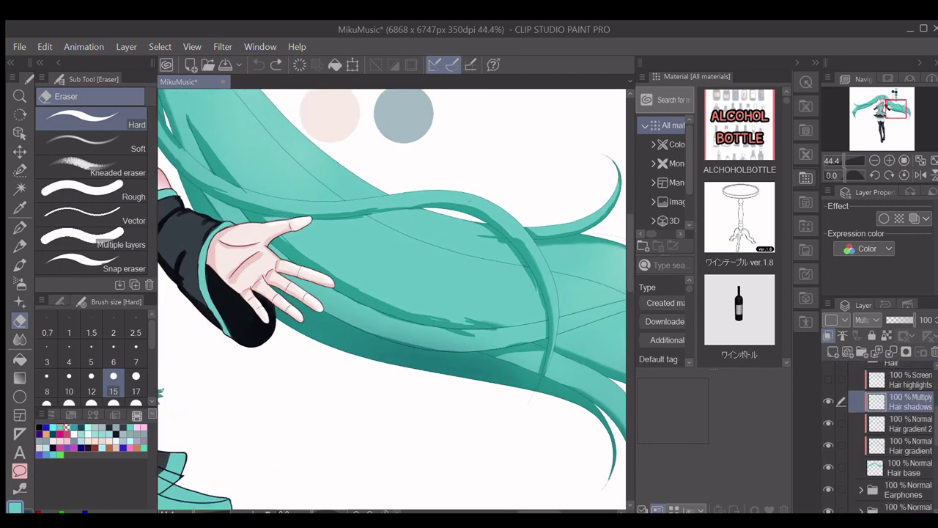
scroll(522, 307, up, 2)
key(p)
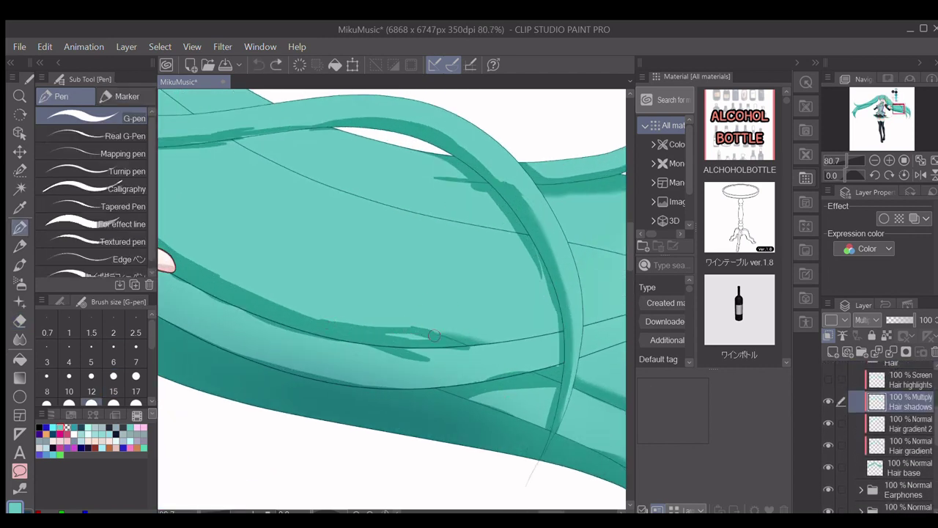
drag(434, 335, 392, 335)
drag(337, 318, 196, 260)
scroll(507, 408, down, 4)
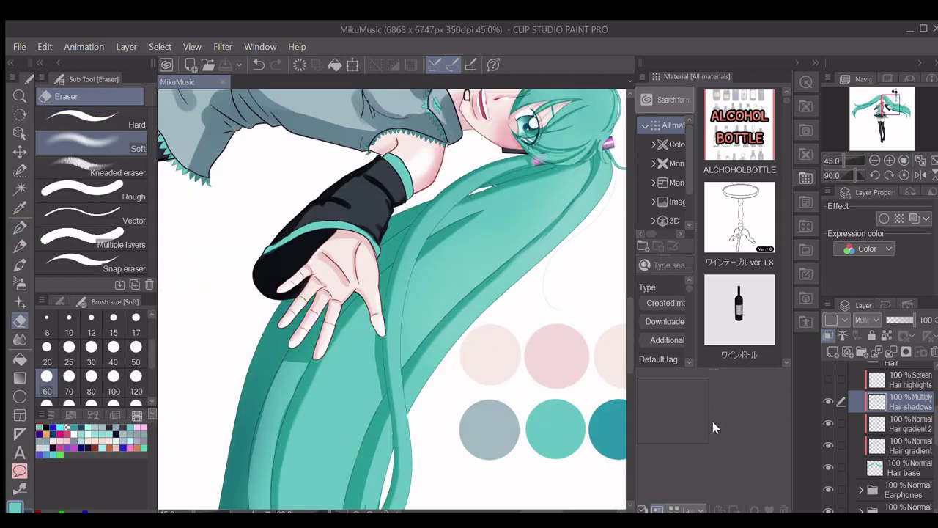
Paint a shadow on the hair beside the outstretched hand's thumb on the Hair shadows layer with the G-pen at size 60.
scroll(359, 391, up, 3)
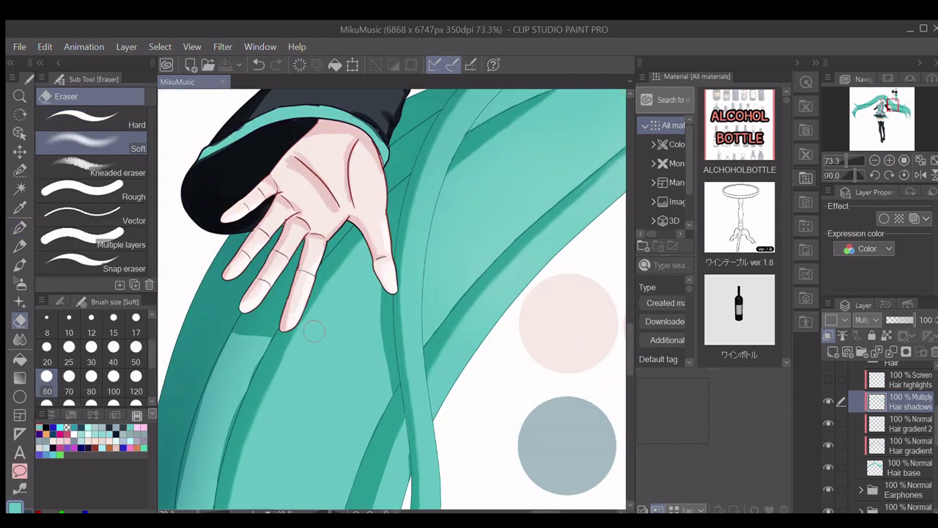
key(p)
drag(384, 291, 368, 243)
drag(373, 301, 386, 387)
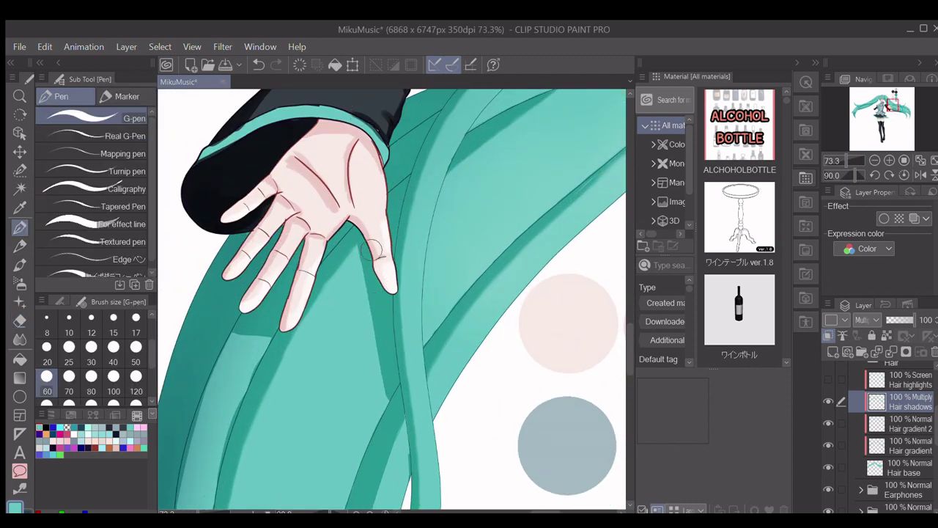
Soften the edges of the hair shadow beside the thumb with the Soft eraser, using size 12 for the narrow tip.
key(e)
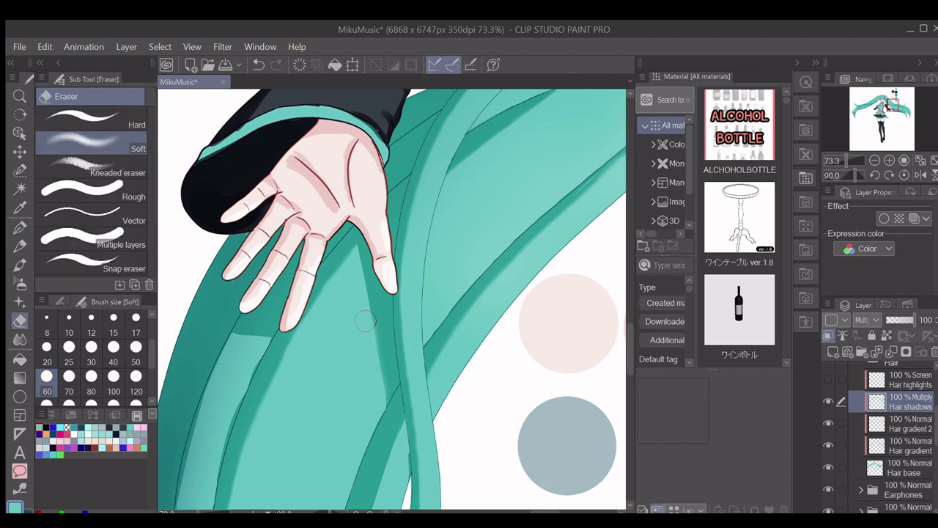
click(91, 321)
scroll(375, 264, up, 5)
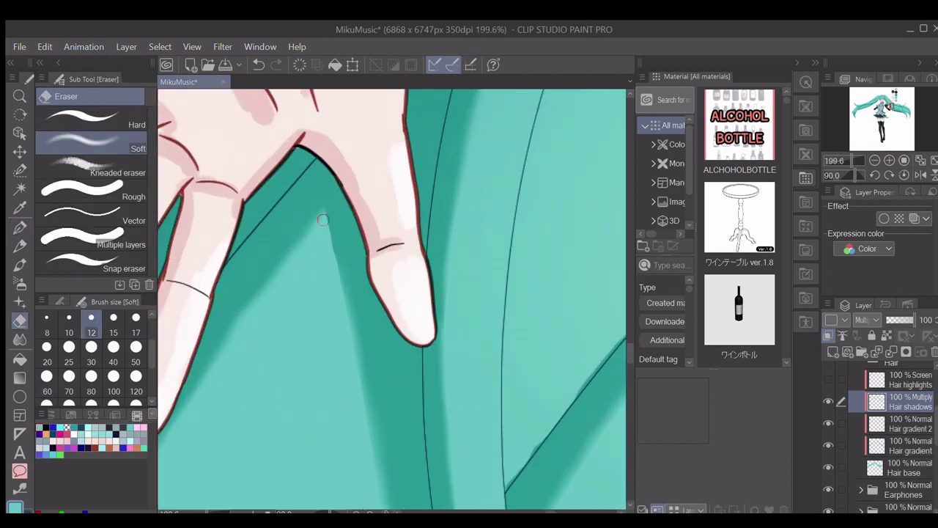
scroll(346, 351, down, 6)
scroll(426, 440, up, 5)
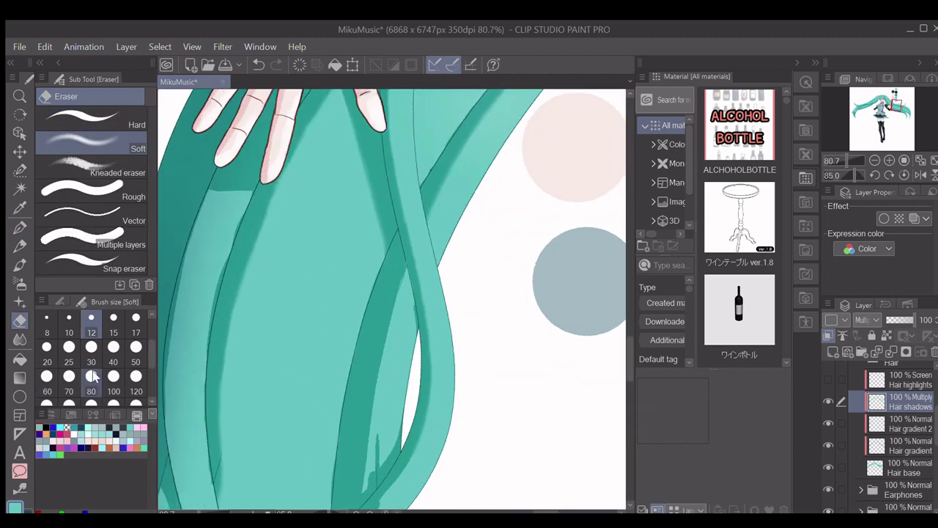
key(p)
key(e)
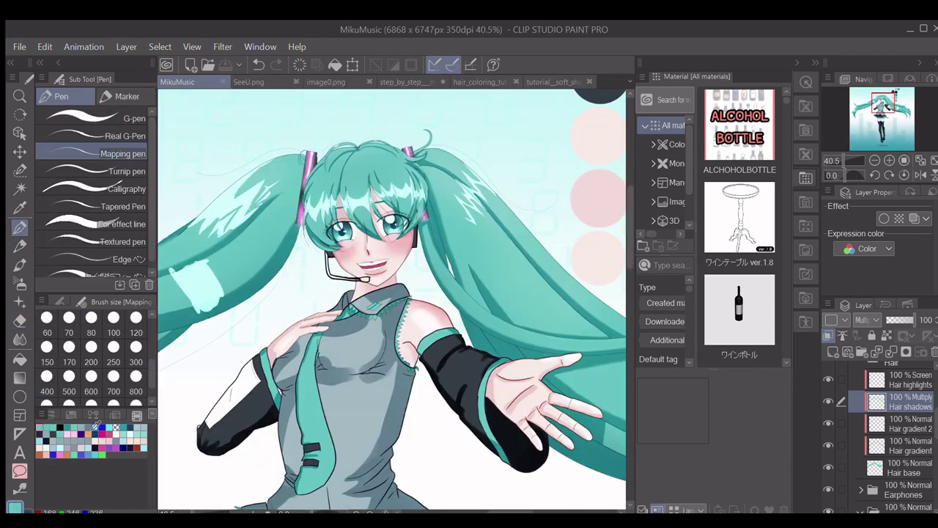
Paint pale cyan highlights on the upper right twin-tail on the Hair highlights layer with the G-pen, trimming them with the eraser.
click(96, 426)
click(909, 380)
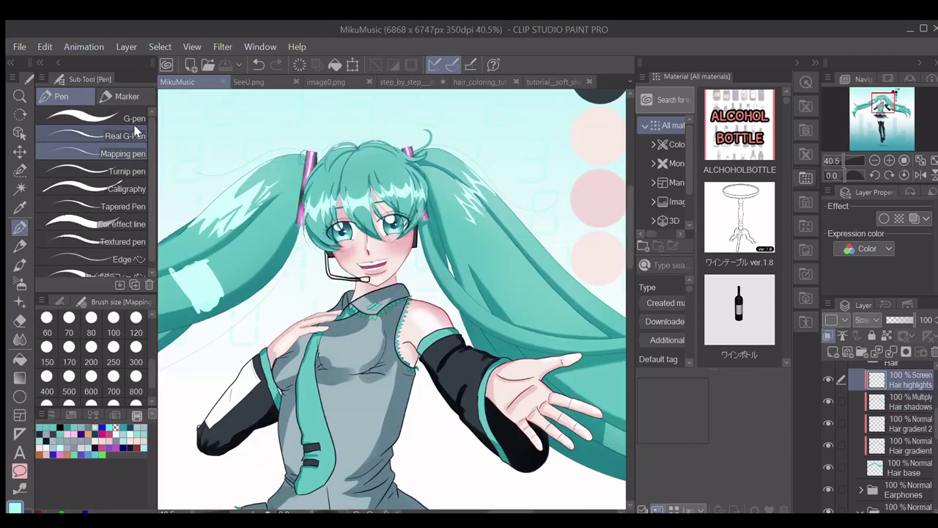
click(133, 120)
scroll(467, 204, up, 2)
mouse_move(463, 148)
mouse_down()
mouse_move(530, 200)
mouse_move(472, 162)
mouse_move(501, 183)
mouse_up()
key(e)
mouse_move(453, 213)
mouse_down()
mouse_move(472, 106)
mouse_move(432, 202)
mouse_move(479, 237)
mouse_move(471, 268)
mouse_up()
key(p)
mouse_move(456, 204)
mouse_down()
mouse_move(494, 270)
mouse_move(507, 252)
mouse_up()
scroll(449, 242, up, 1)
scroll(423, 189, down, 2)
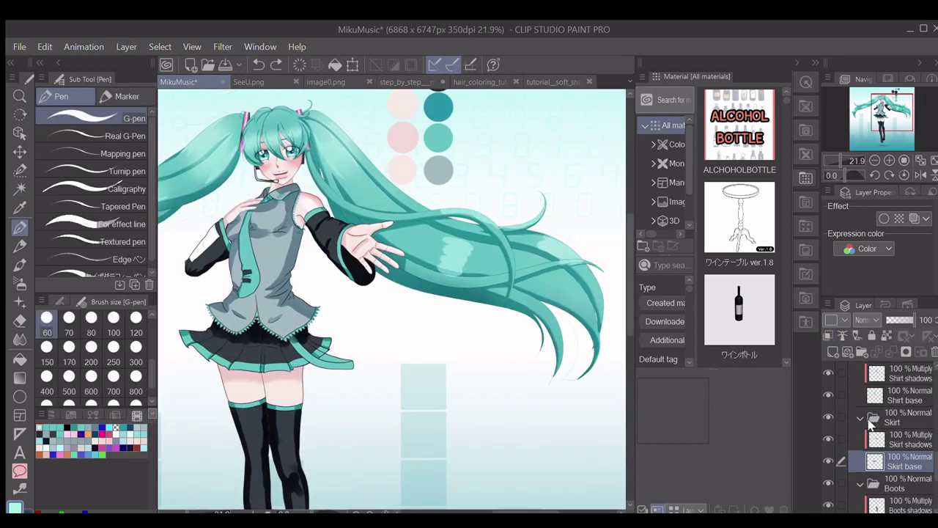
Erase the ribbon line crossing the skirt's outer pleat on the Skirt lineart layer with the Hard eraser at size 30.
scroll(414, 355, up, 4)
click(414, 355)
key(ctrl+z)
click(20, 320)
scroll(895, 462, up, 8)
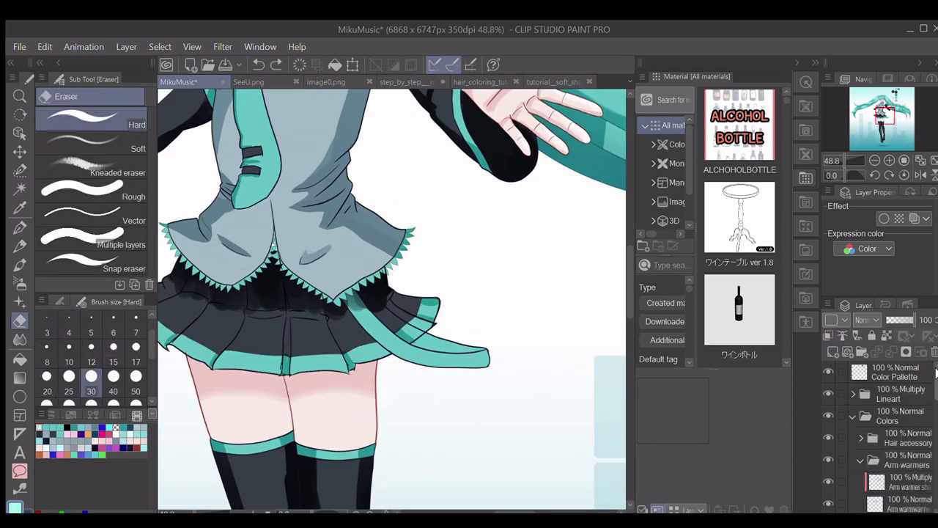
click(895, 471)
scroll(410, 304, up, 5)
drag(323, 274, 433, 351)
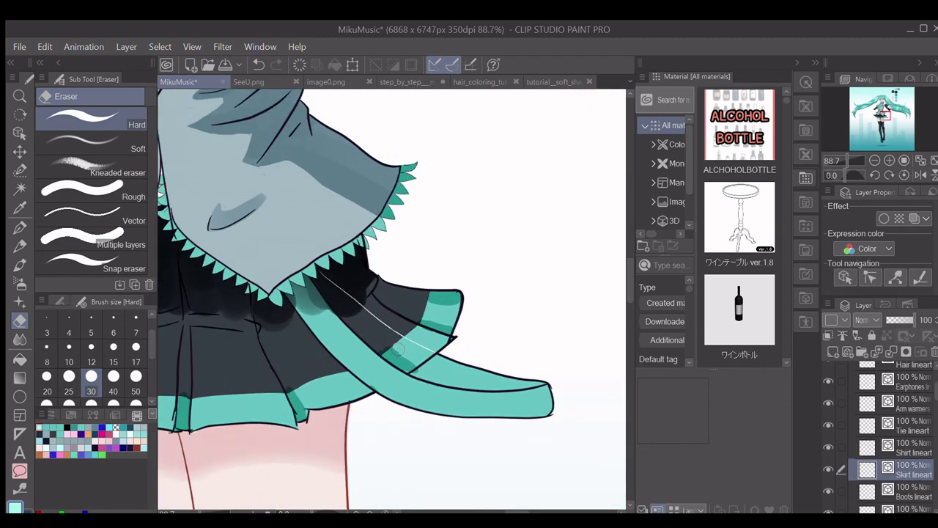
scroll(454, 339, up, 5)
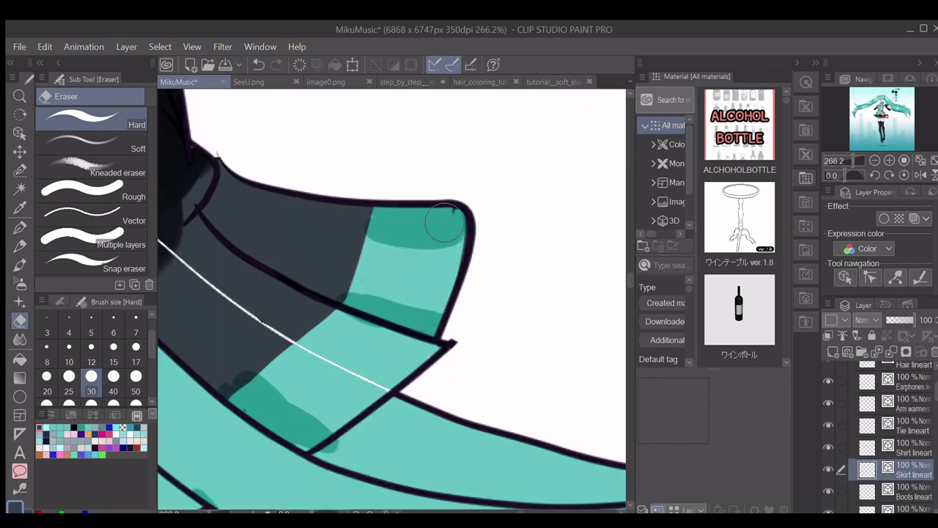
Fill the white gap across the pleat's teal trim on the Skirt base layer with the G-pen in matching teal.
ctrl+shift+click(535, 444)
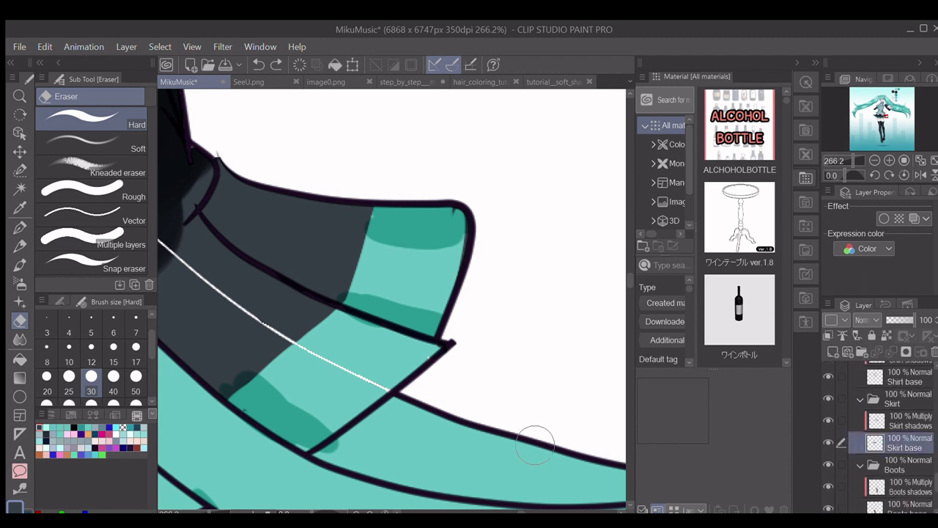
key(w)
key(p)
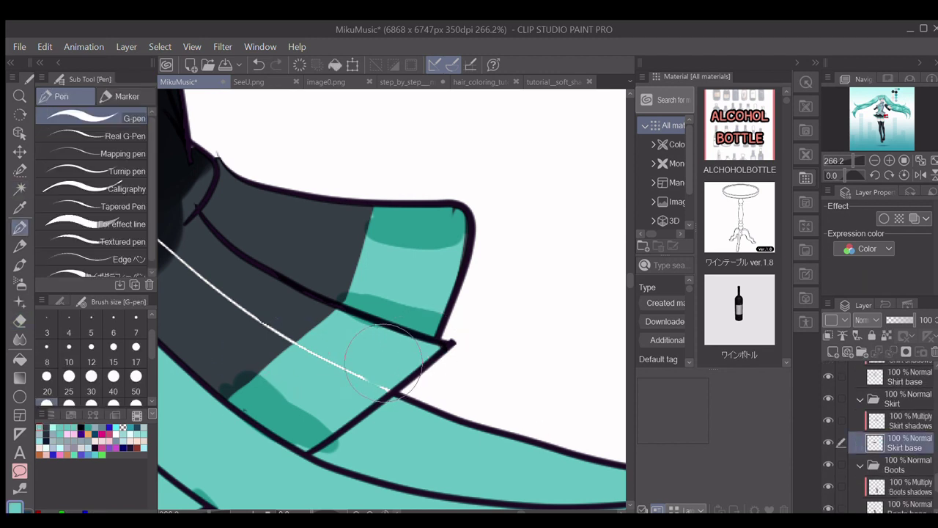
mouse_move(380, 373)
mouse_down()
mouse_move(357, 368)
mouse_move(297, 343)
mouse_up()
scroll(359, 384, down, 5)
Paint over the remaining white gap in the skirt's dark fabric on the Skirt base layer with the G-pen in sampled dark grey.
alt+click(290, 324)
scroll(289, 322, up, 2)
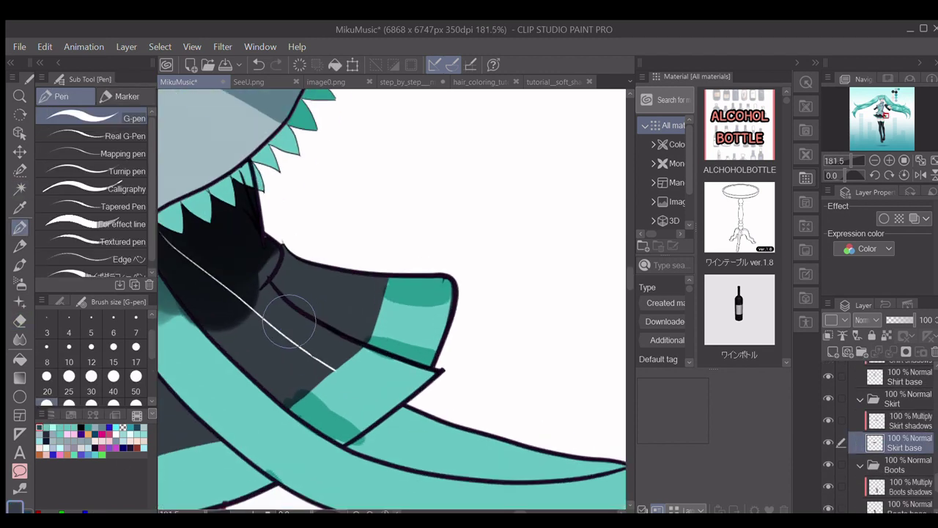
scroll(290, 323, up, 1)
scroll(429, 373, up, 3)
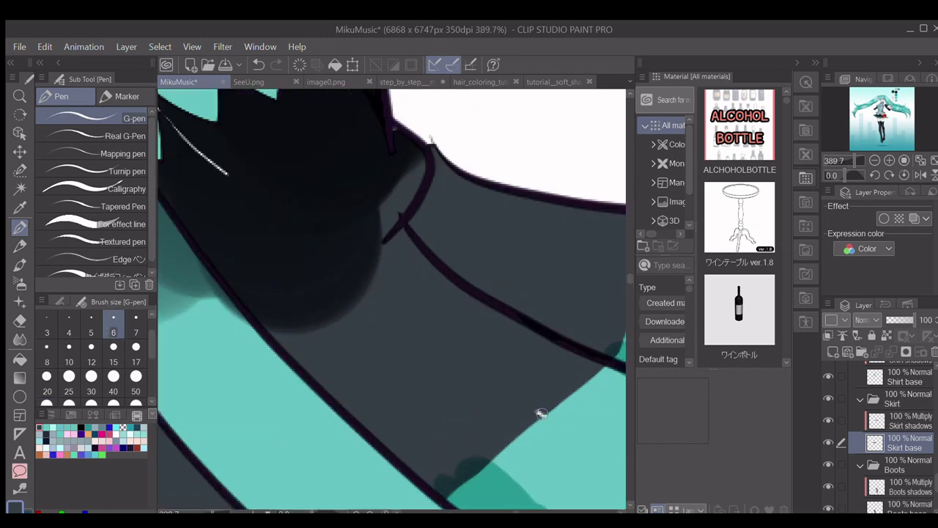
scroll(325, 241, down, 3)
drag(406, 110, 532, 323)
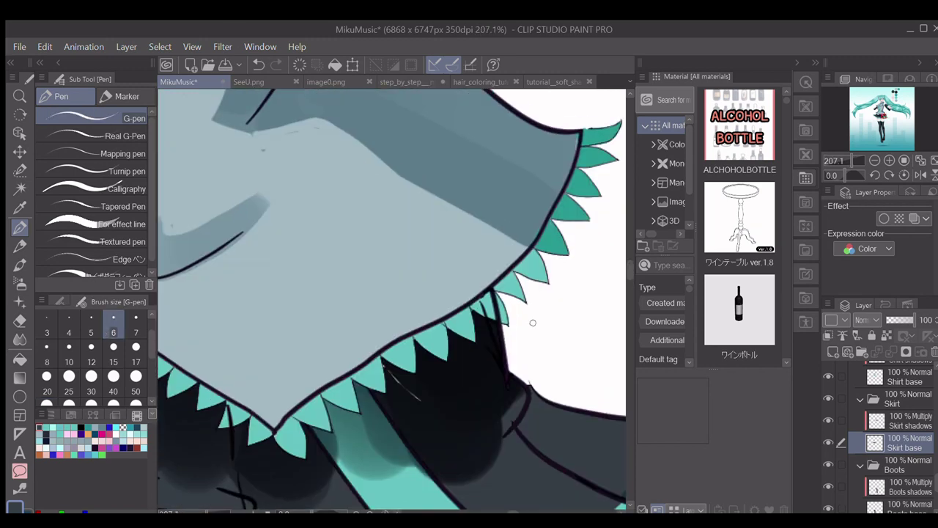
scroll(416, 365, up, 5)
drag(318, 314, 412, 398)
scroll(322, 313, down, 7)
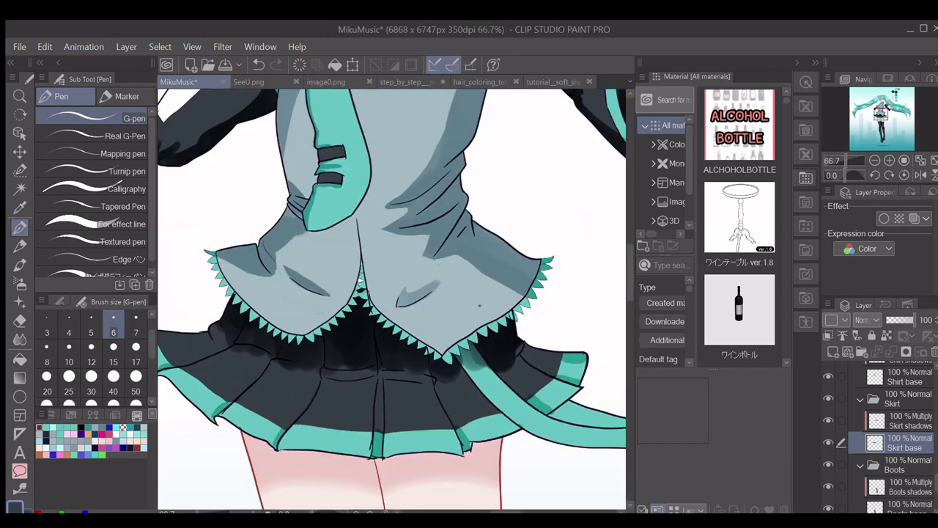
Auto-select the skirt's teal trim sections on the Skirt base layer, referring to the editing layer only.
click(909, 421)
key(w)
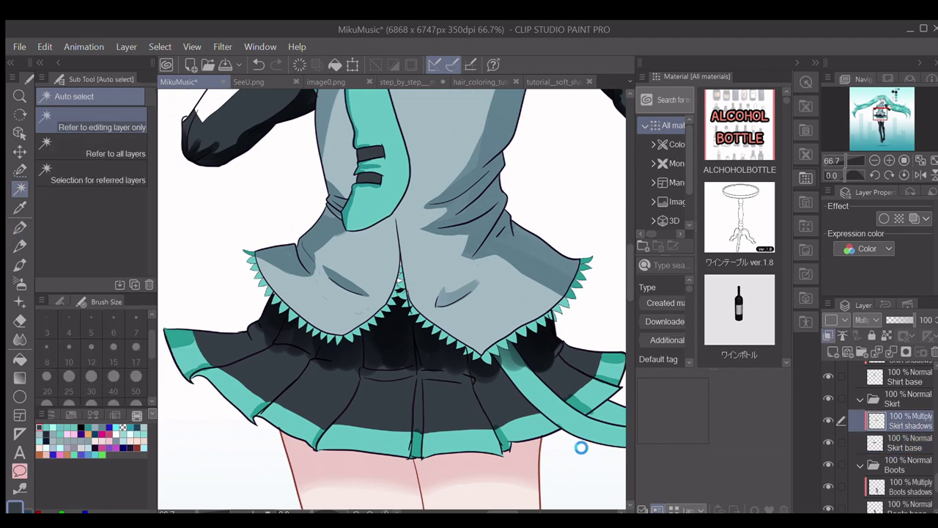
click(915, 438)
click(389, 443)
shift+click(578, 403)
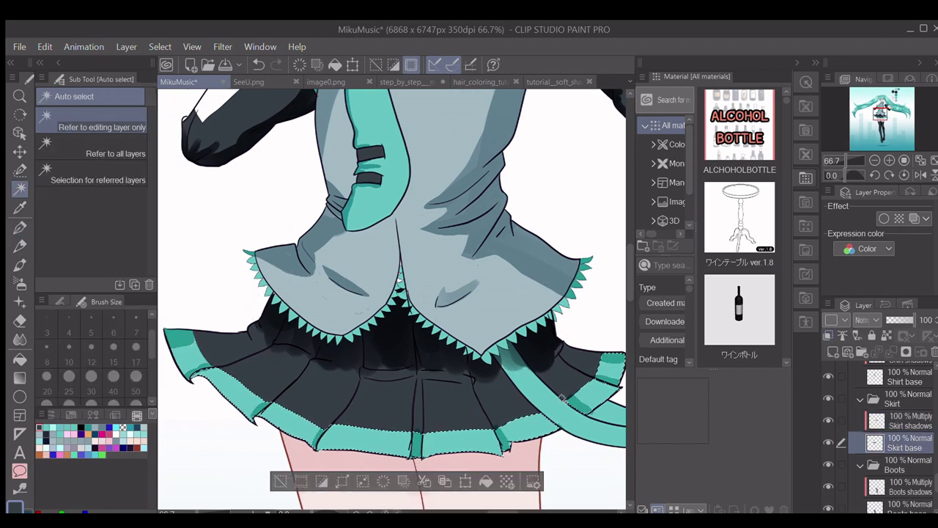
alt+click(182, 340)
shift+click(182, 340)
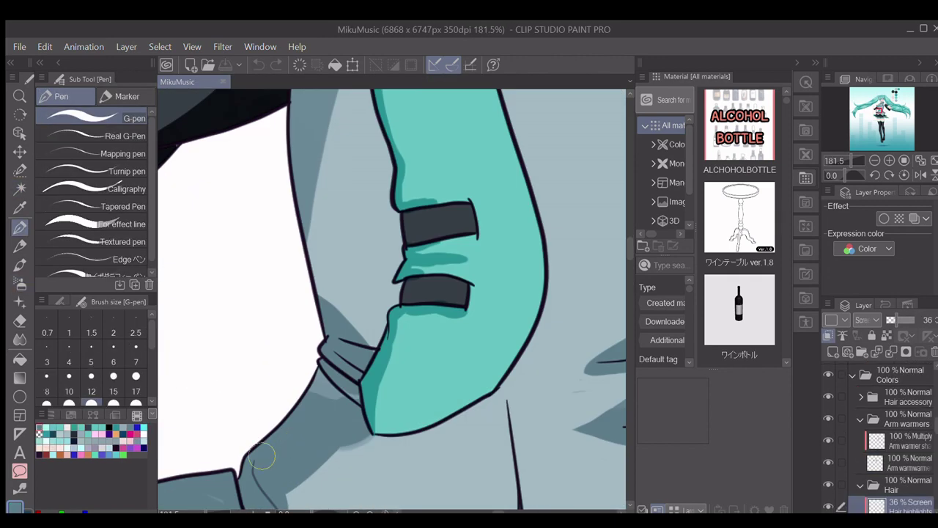
Fill the white gap between the shirt's front hems on the Skirt base layer with the G-pen at size 60.
scroll(925, 434, down, 3)
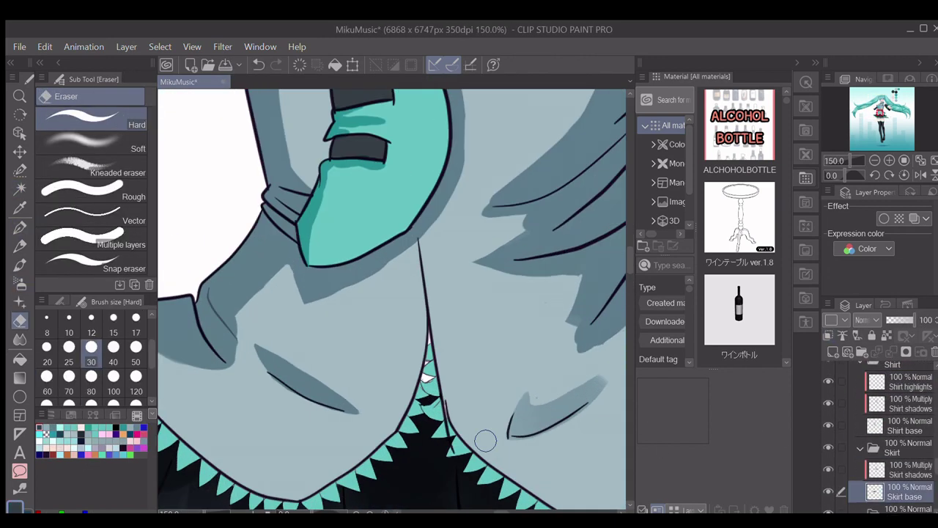
scroll(443, 412, up, 4)
key(p)
drag(420, 365, 414, 321)
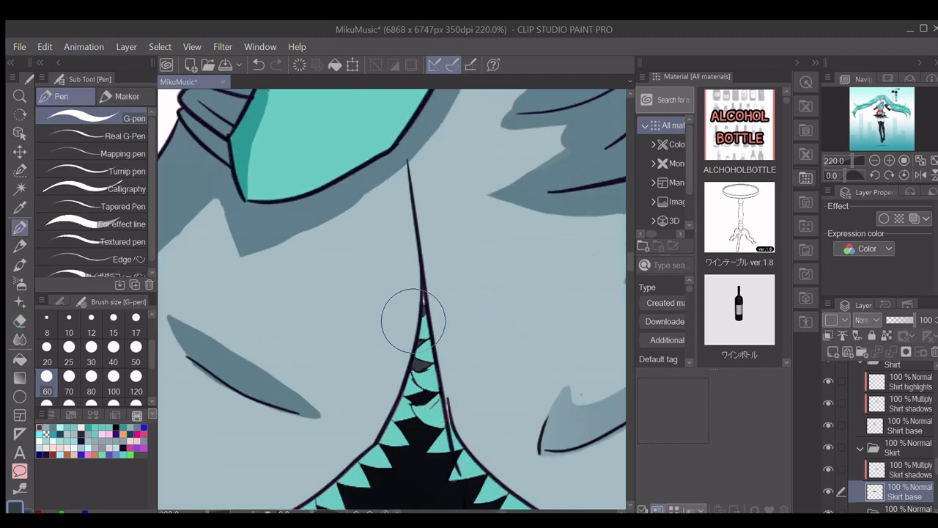
scroll(422, 442, down, 5)
drag(629, 251, 627, 260)
scroll(405, 432, up, 5)
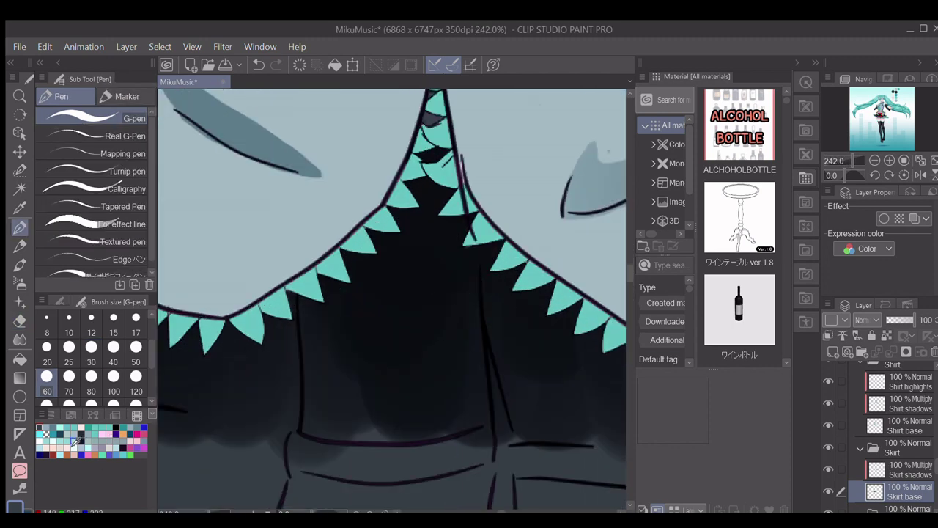
Paint a dark shadow across the skirt beneath the shirt hem on the Skirt shadows layer with the G-pen at size 120.
scroll(254, 398, down, 5)
click(909, 470)
scroll(132, 345, down, 2)
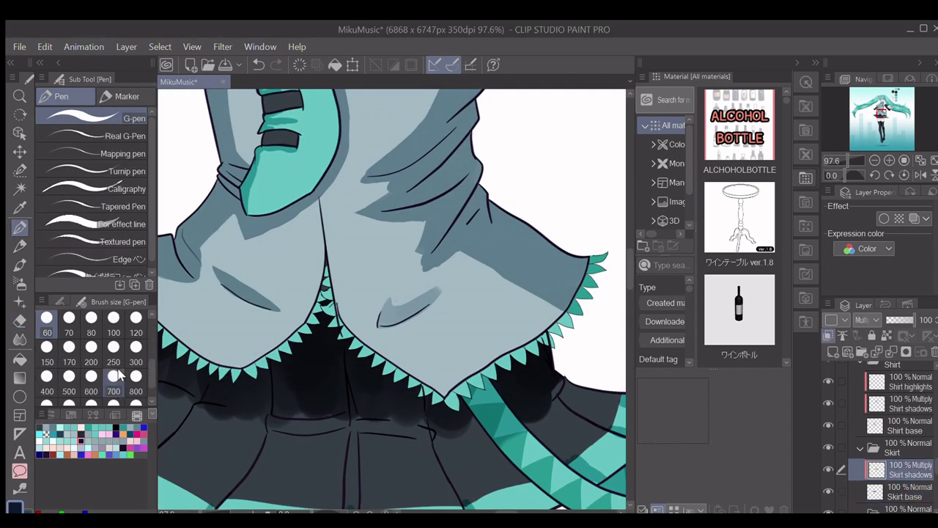
click(136, 322)
scroll(542, 439, down, 3)
mouse_move(284, 353)
mouse_down()
mouse_move(432, 412)
mouse_move(558, 374)
mouse_move(296, 363)
mouse_move(586, 370)
mouse_up()
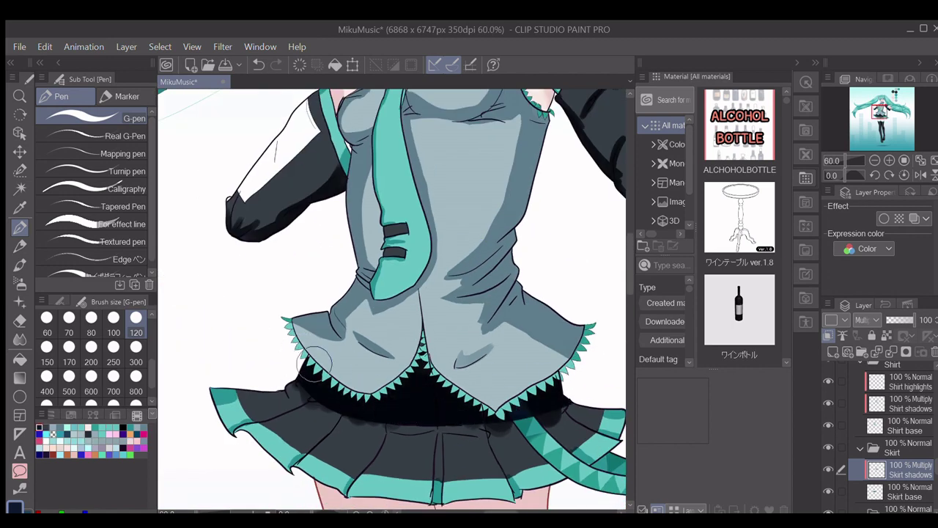
scroll(436, 426, up, 5)
scroll(289, 403, down, 4)
Set the Shirt highlights layer's opacity to 72% and soften the chest highlights with the Soft eraser.
drag(914, 319, 904, 320)
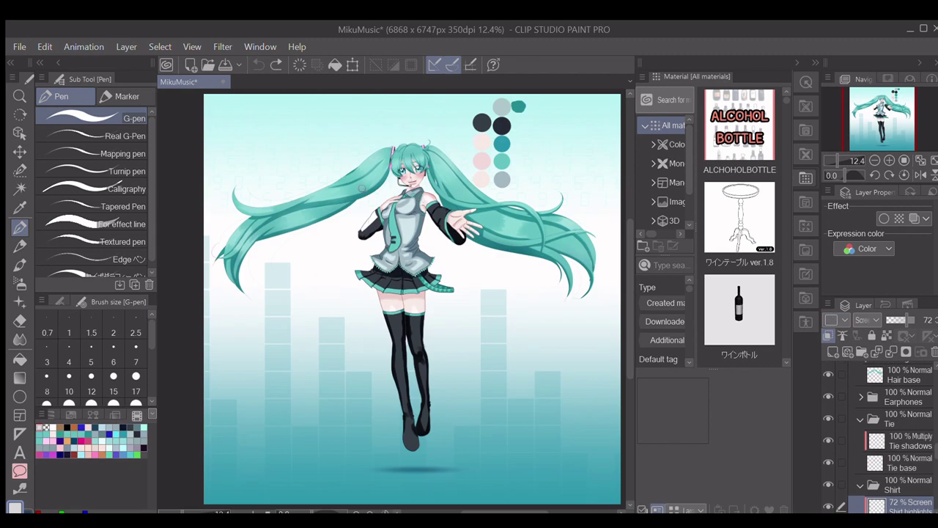
scroll(351, 151, up, 1)
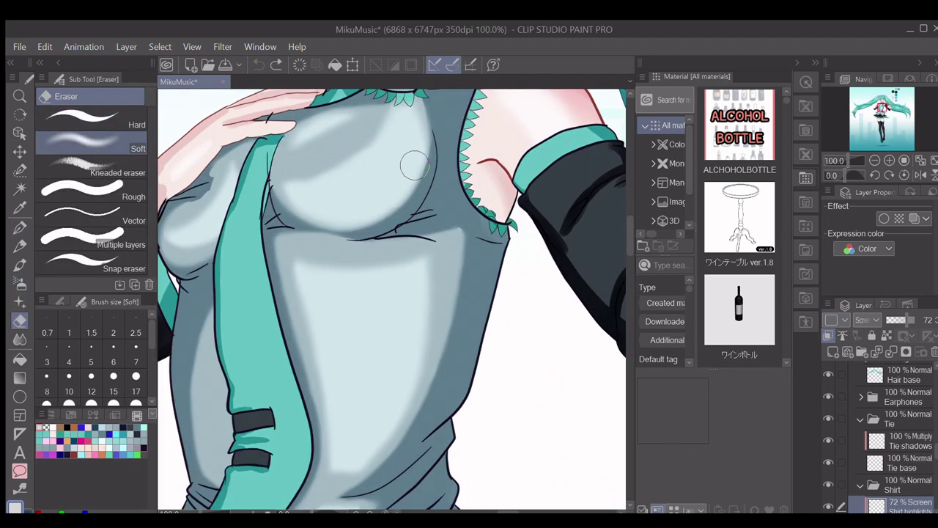
drag(362, 129, 316, 152)
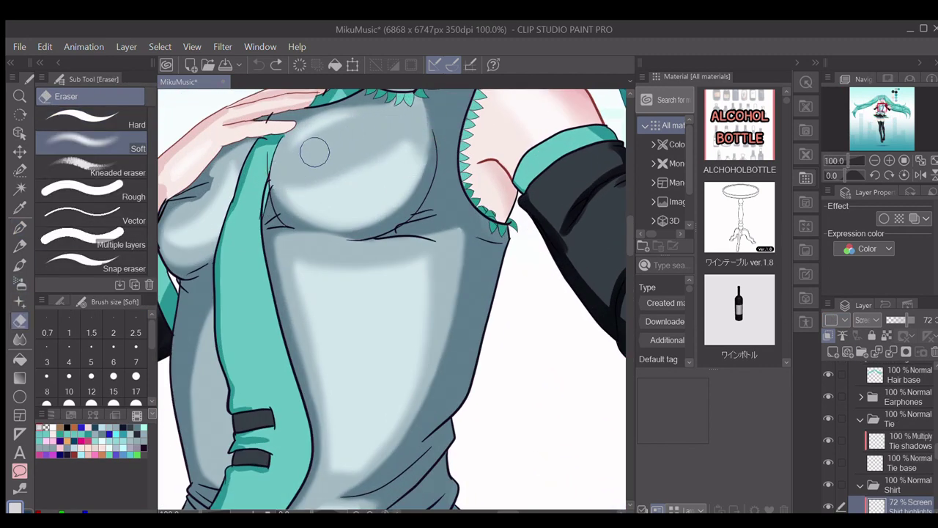
drag(386, 157, 305, 174)
drag(438, 156, 388, 233)
scroll(412, 239, up, 1)
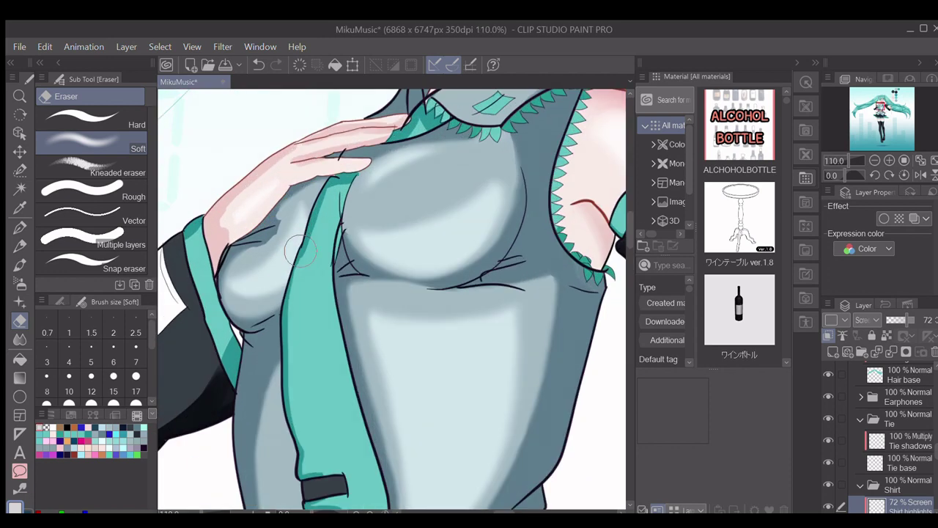
scroll(430, 350, down, 3)
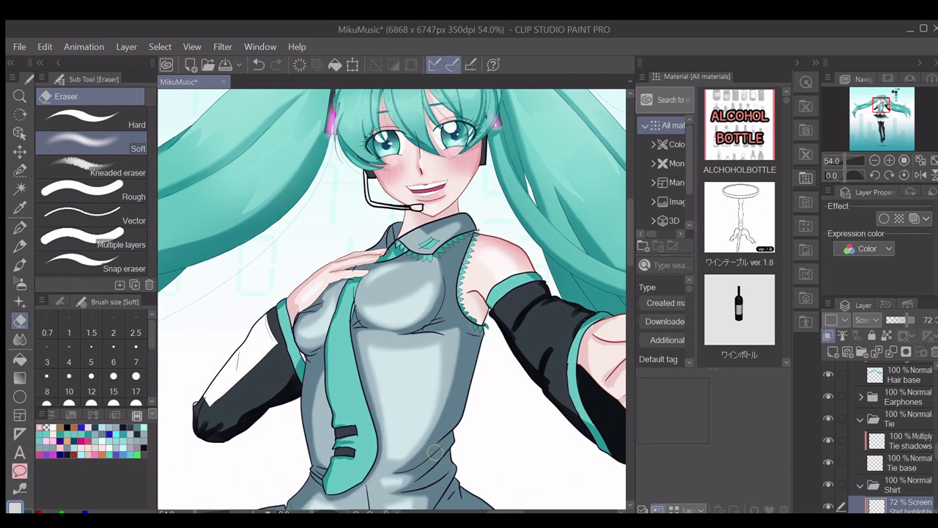
Paint a highlight on the shirt's waist beside the tie with the G-pen, soften it with the Soft eraser, and save.
click(19, 226)
scroll(315, 473, up, 3)
mouse_move(325, 330)
mouse_down()
mouse_move(333, 392)
mouse_move(322, 375)
mouse_move(327, 353)
mouse_move(334, 387)
mouse_move(327, 314)
mouse_move(335, 416)
mouse_up()
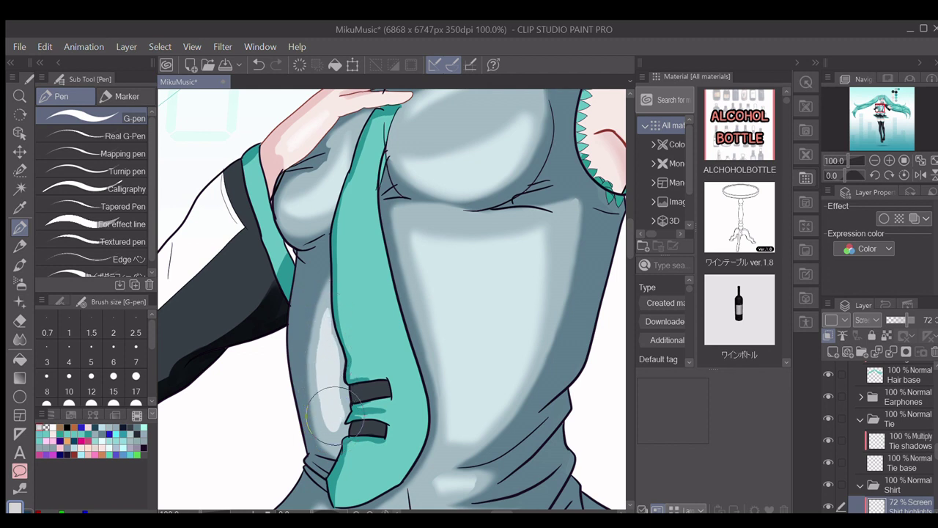
key(w)
key(e)
drag(308, 315, 313, 414)
mouse_move(342, 316)
mouse_down()
mouse_move(354, 371)
mouse_move(347, 325)
mouse_move(342, 444)
mouse_up()
scroll(416, 369, down, 2)
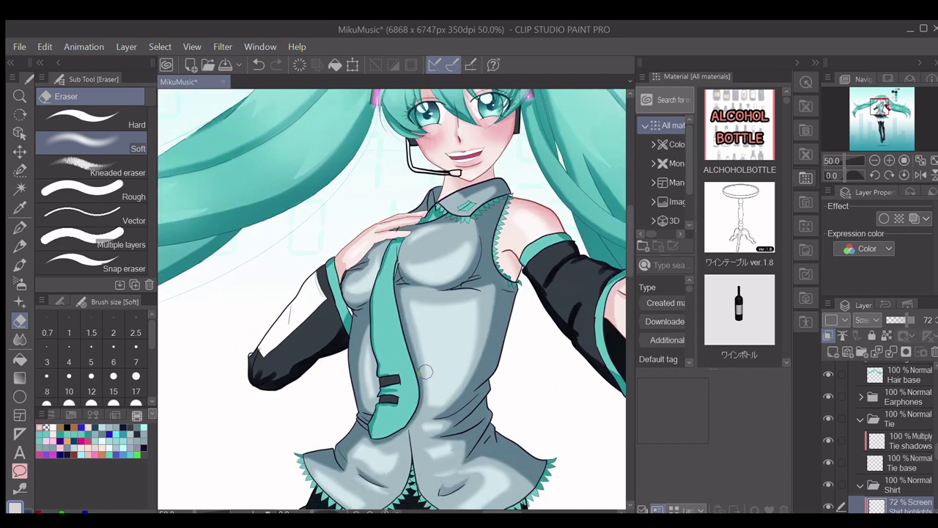
key(ctrl+s)
Blend the chest highlight beside the tie on the Shirt highlights layer with the Hard airbrush at size 120.
scroll(475, 329, up, 1)
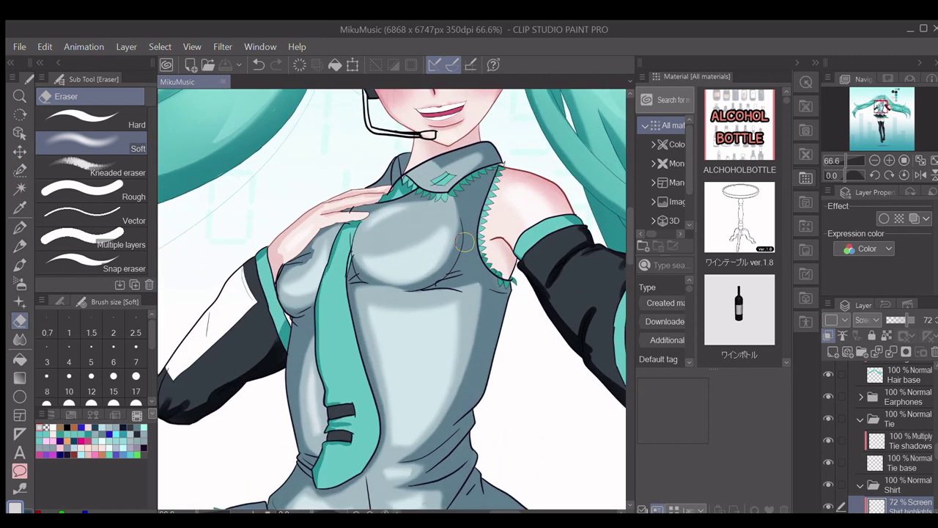
scroll(465, 240, up, 2)
key(b)
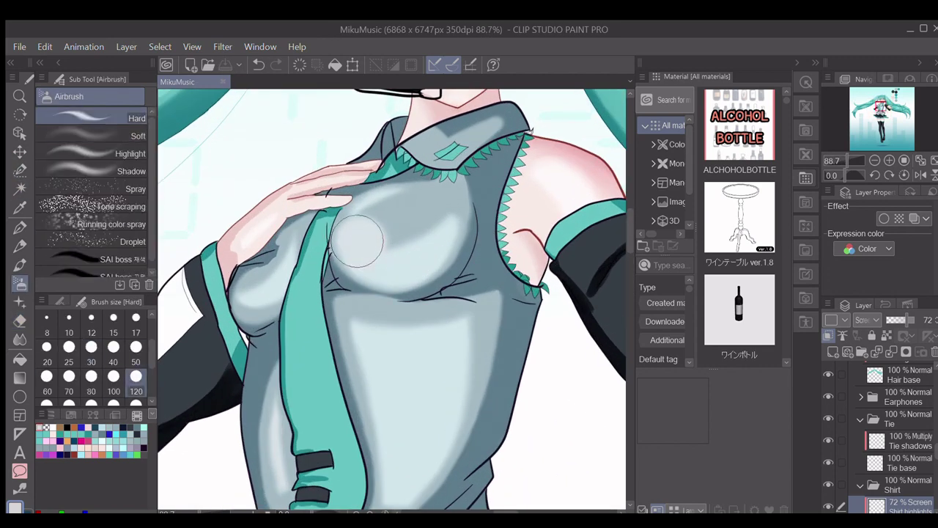
drag(357, 242, 374, 228)
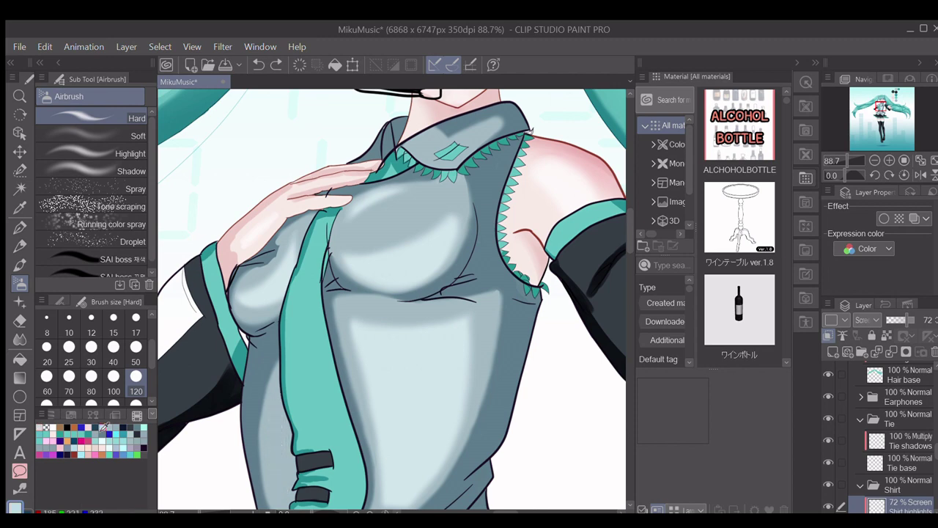
Extend the narrow waist highlight behind the tie with the G-pen and soften its edges with the Soft eraser at size 60.
click(19, 227)
drag(630, 234, 630, 255)
drag(271, 209, 276, 325)
key(e)
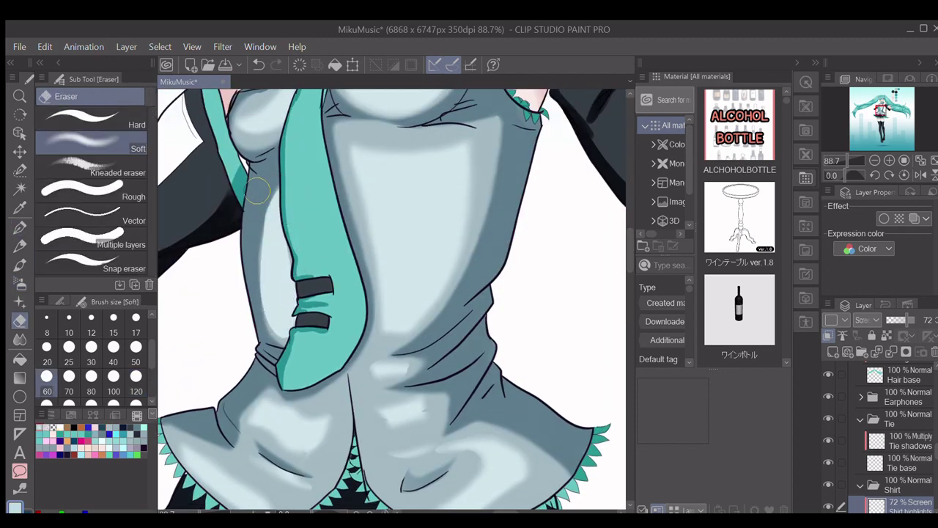
mouse_move(258, 192)
mouse_down()
mouse_move(249, 246)
mouse_move(264, 331)
mouse_move(305, 293)
mouse_move(300, 345)
mouse_up()
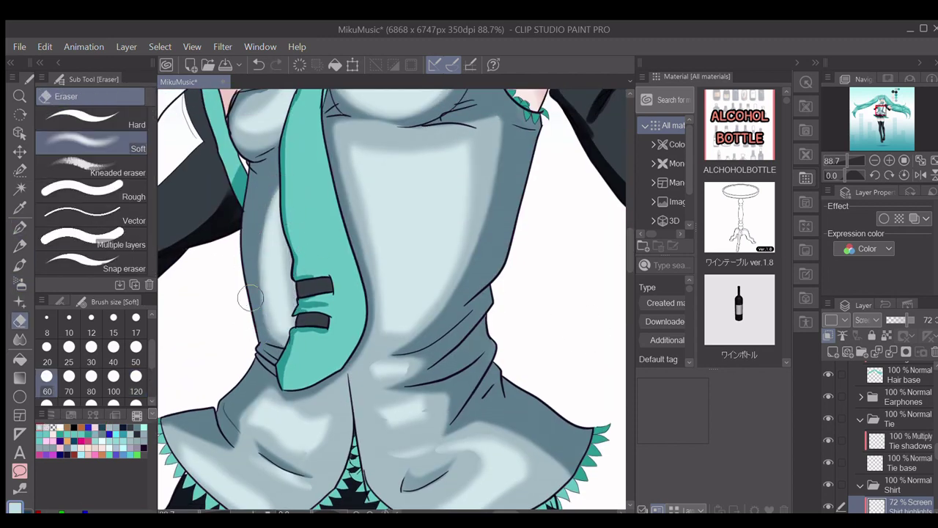
drag(250, 297, 256, 220)
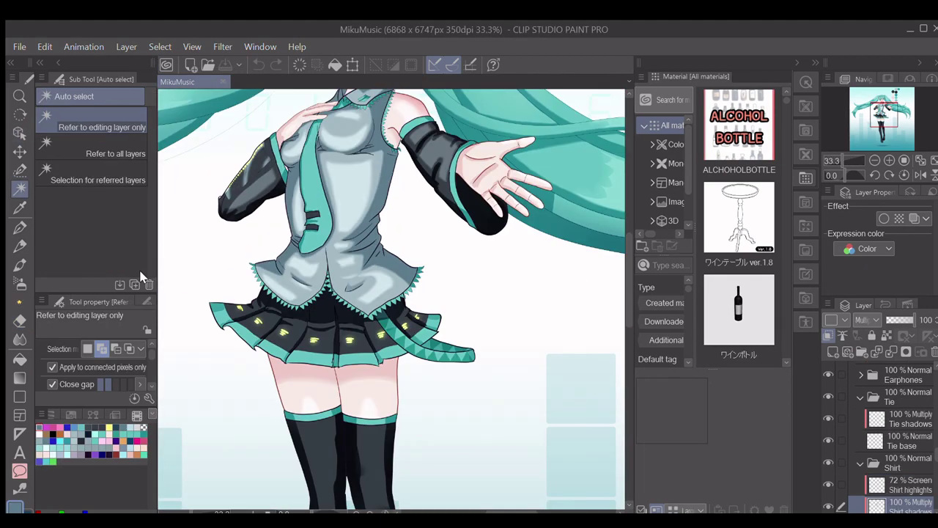
Brighten the torso and chest highlights on the Shirt highlights layer with the Hard airbrush at size 60.
key(e)
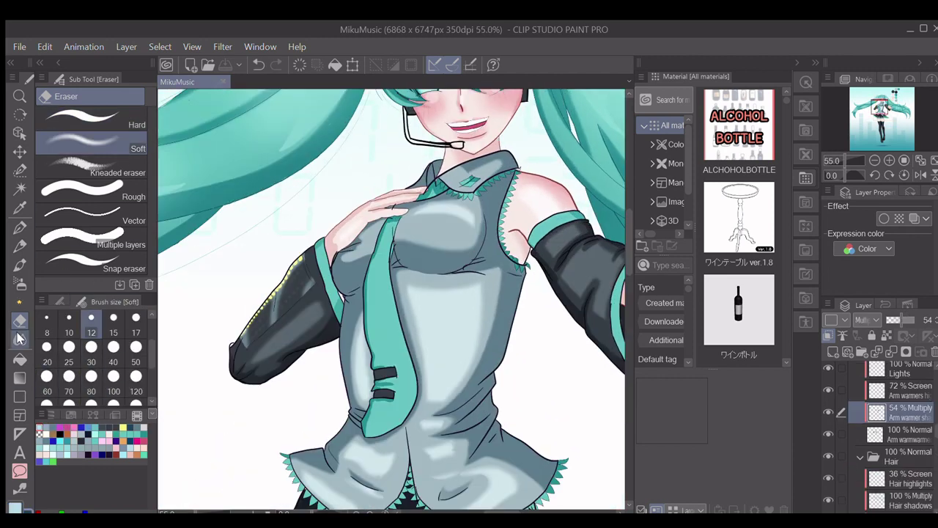
key(b)
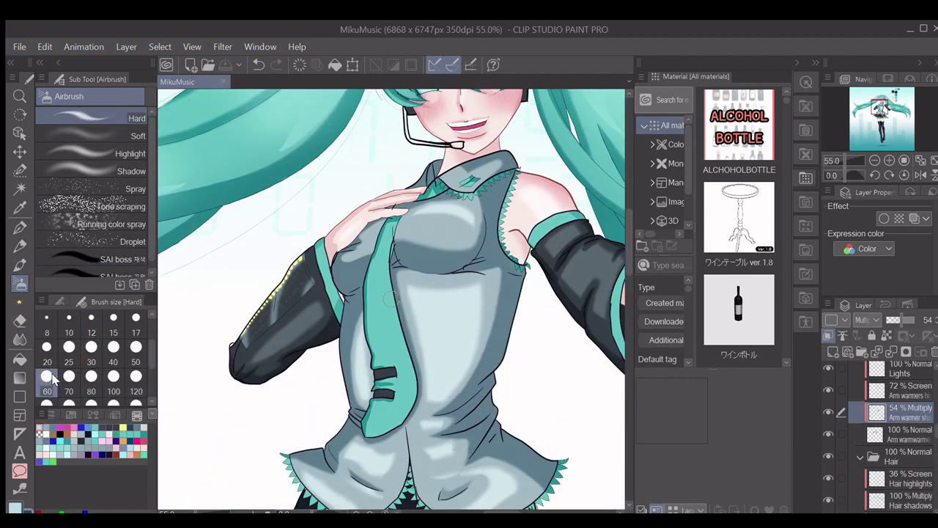
click(47, 376)
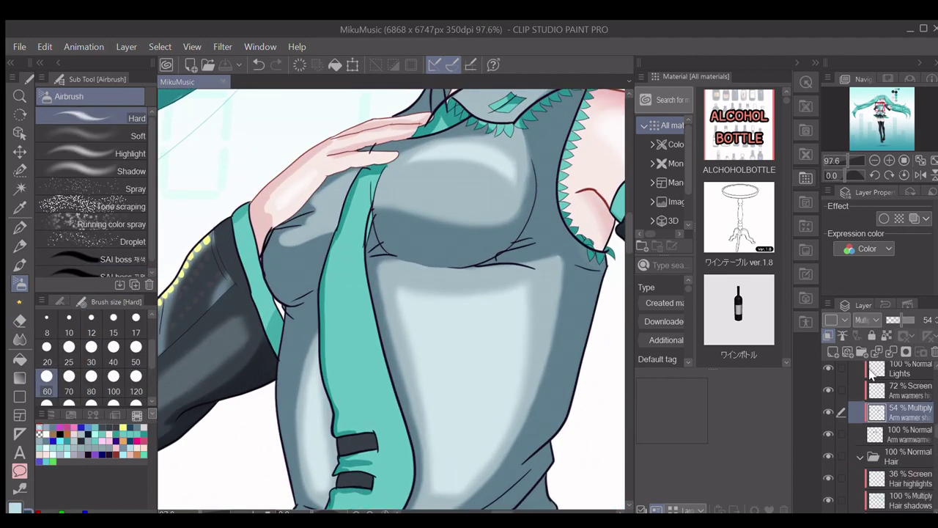
scroll(898, 403, down, 3)
click(898, 402)
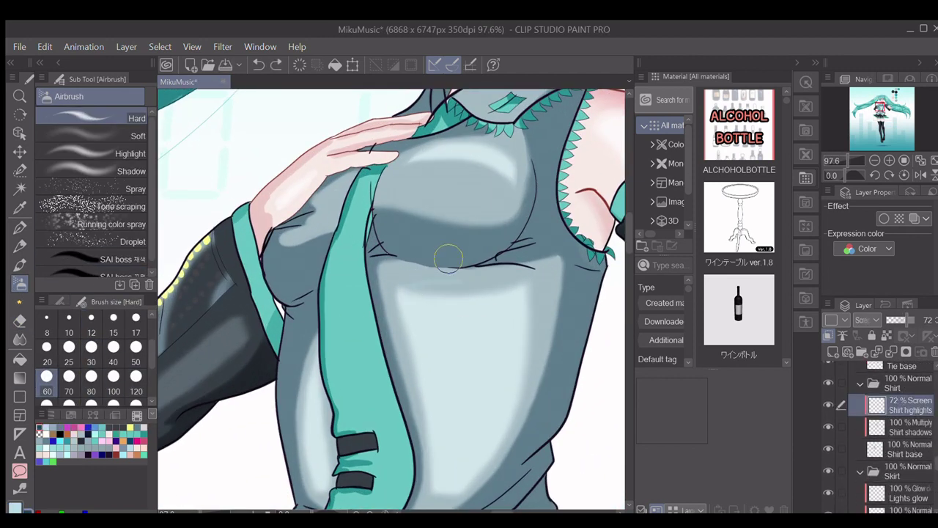
mouse_move(413, 285)
mouse_down()
mouse_move(430, 285)
mouse_move(402, 284)
mouse_move(404, 300)
mouse_move(504, 279)
mouse_move(511, 357)
mouse_up()
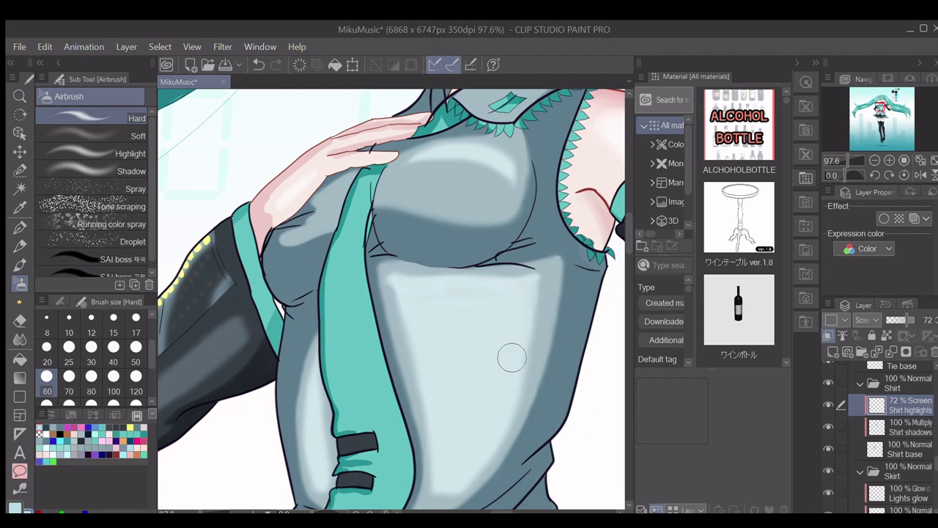
mouse_move(473, 199)
mouse_down()
mouse_move(506, 185)
mouse_move(503, 172)
mouse_move(499, 194)
mouse_up()
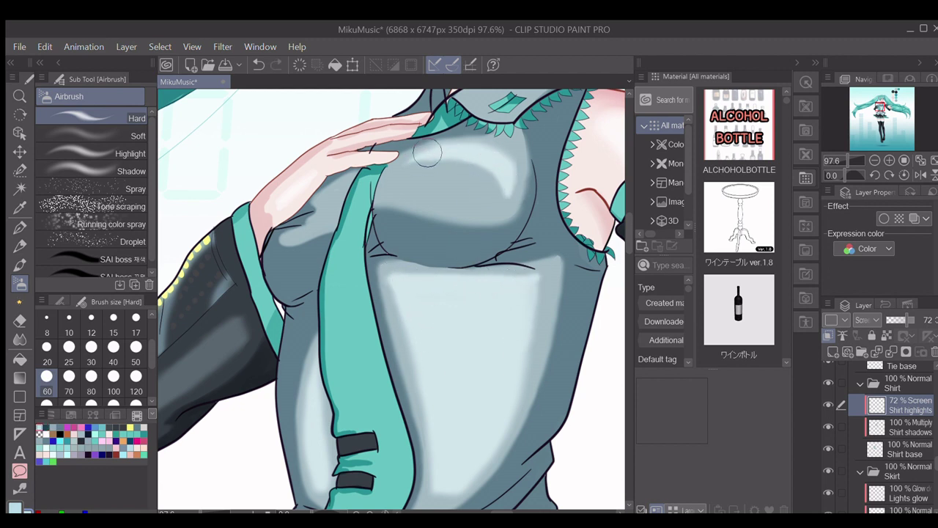
Airbrush a highlight on the shirt beneath the raised hand, trim it with the Soft eraser at size 12, and save.
mouse_move(324, 211)
mouse_down()
mouse_move(346, 182)
mouse_move(306, 237)
mouse_move(361, 224)
mouse_up()
scroll(388, 220, down, 5)
key(e)
scroll(381, 216, up, 5)
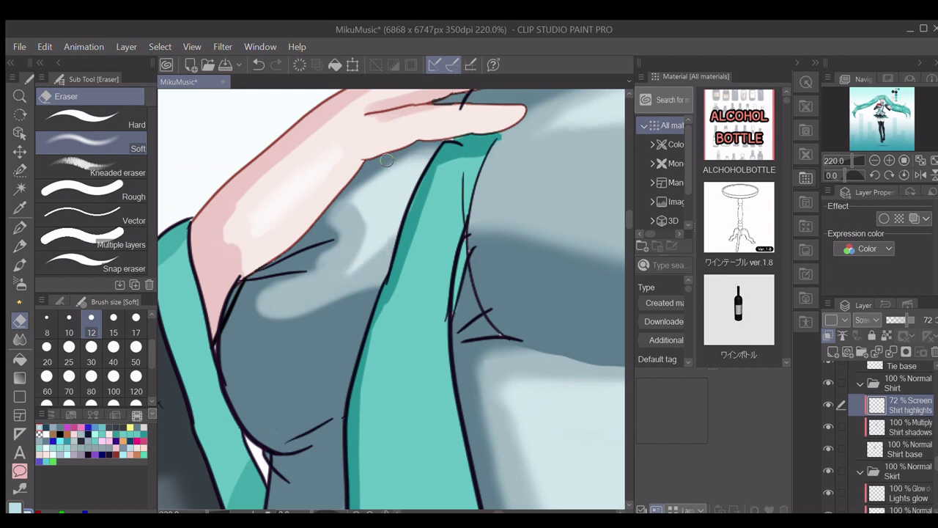
drag(414, 189, 363, 234)
scroll(508, 132, down, 10)
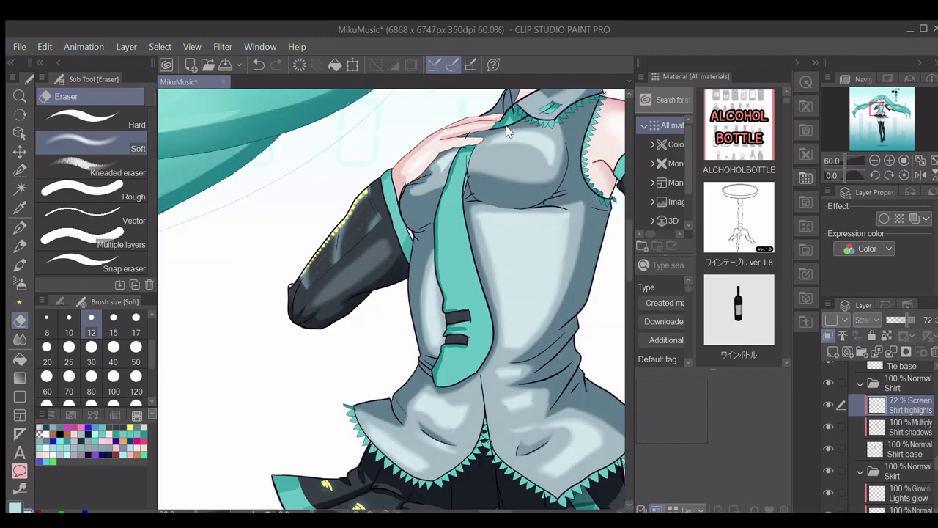
key(ctrl+s)
scroll(484, 263, down, 4)
drag(483, 262, 377, 263)
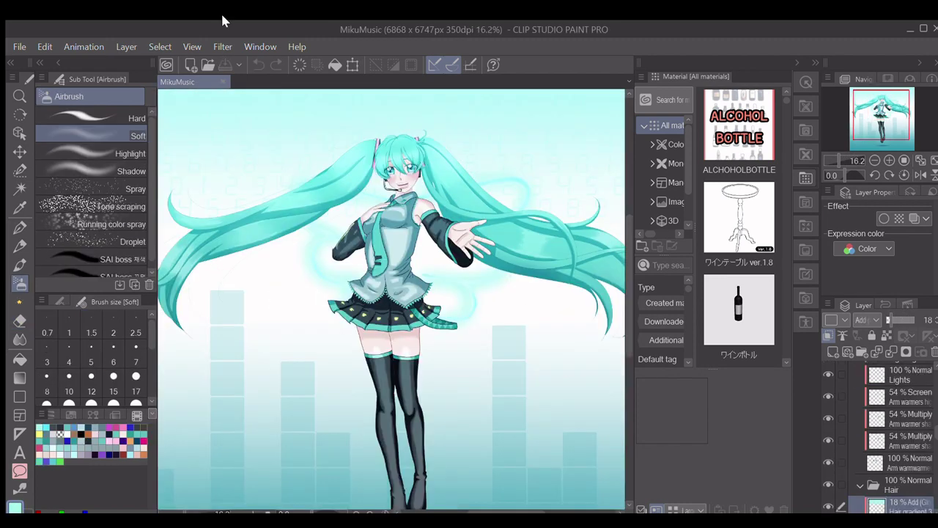
Apply a teal foreground-to-transparent gradient over the lower hair on the Hair gradient 4 layer.
click(920, 428)
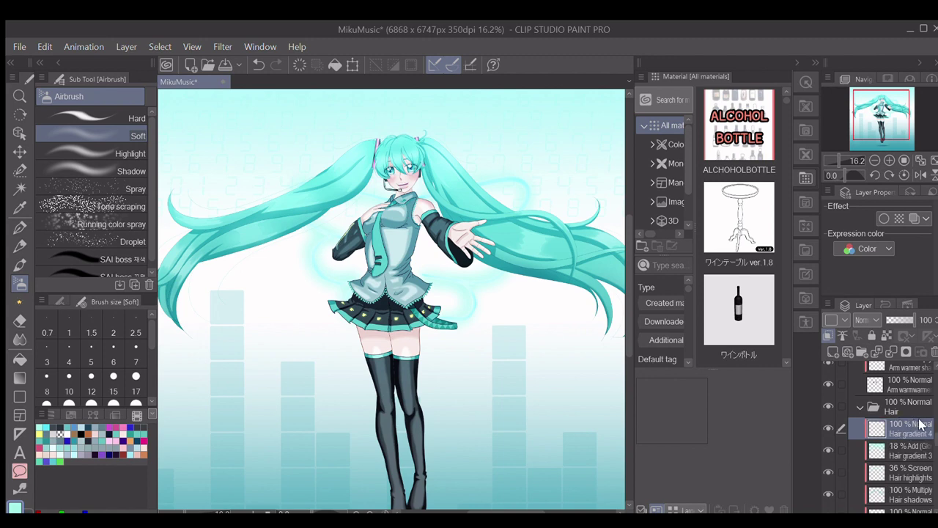
key(ctrl+s)
key(g)
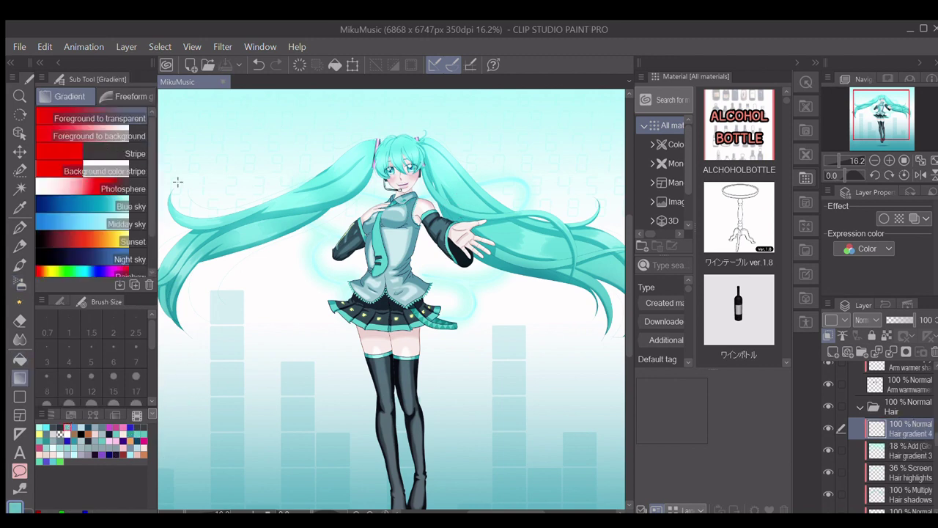
drag(328, 205, 328, 206)
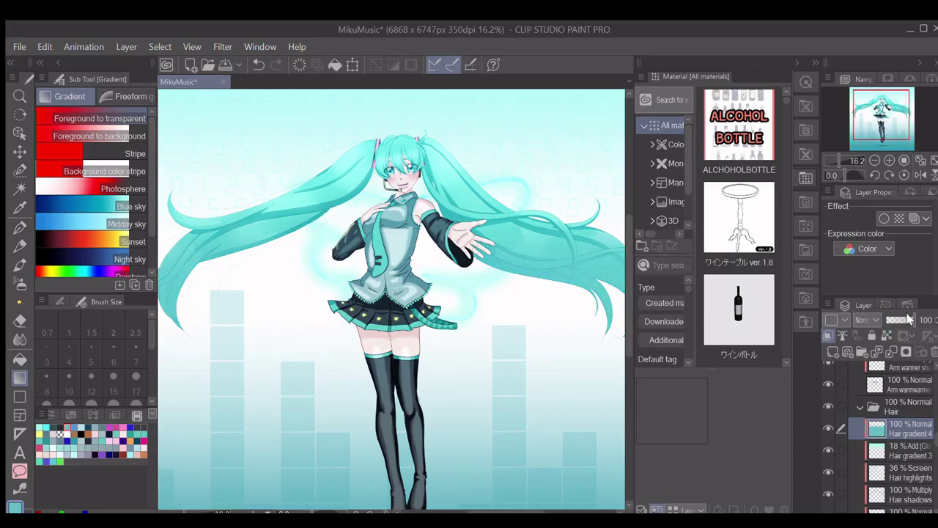
Try the Multiply blending mode on the Hair gradient 4 layer and compare the hair with the layer hidden and shown.
click(868, 320)
click(878, 64)
click(829, 428)
click(829, 427)
scroll(308, 323, down, 4)
scroll(308, 322, up, 3)
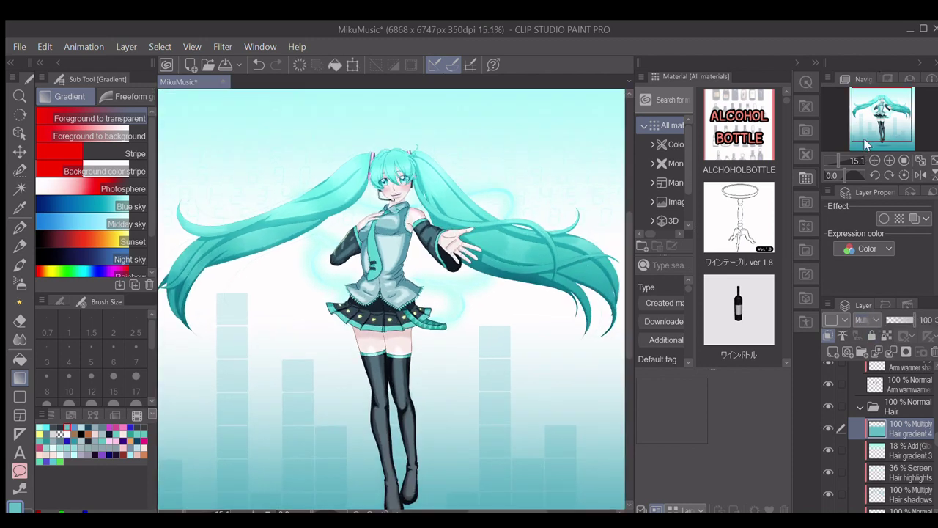
Try Add and Overlay blending on the Hair gradient 4 layer, settle on Color dodge, and save the file.
click(868, 319)
click(867, 320)
scroll(308, 220, down, 2)
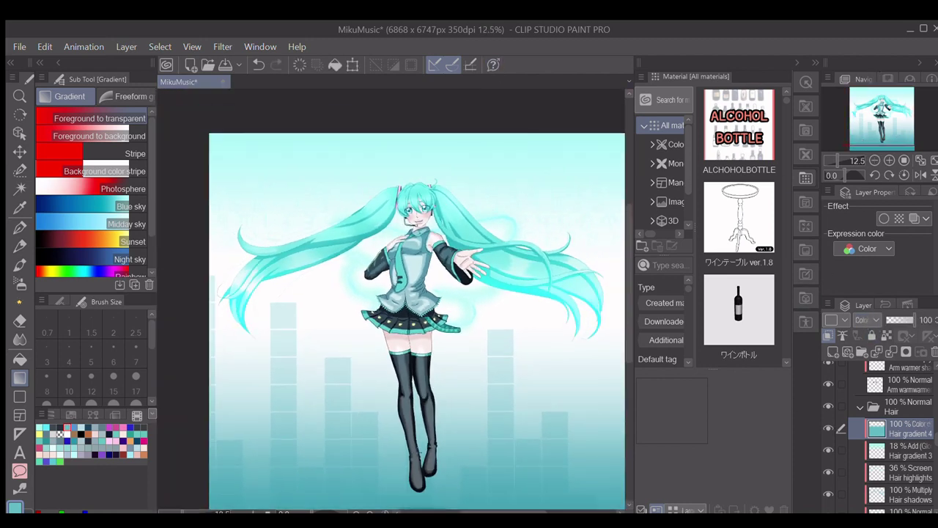
click(872, 320)
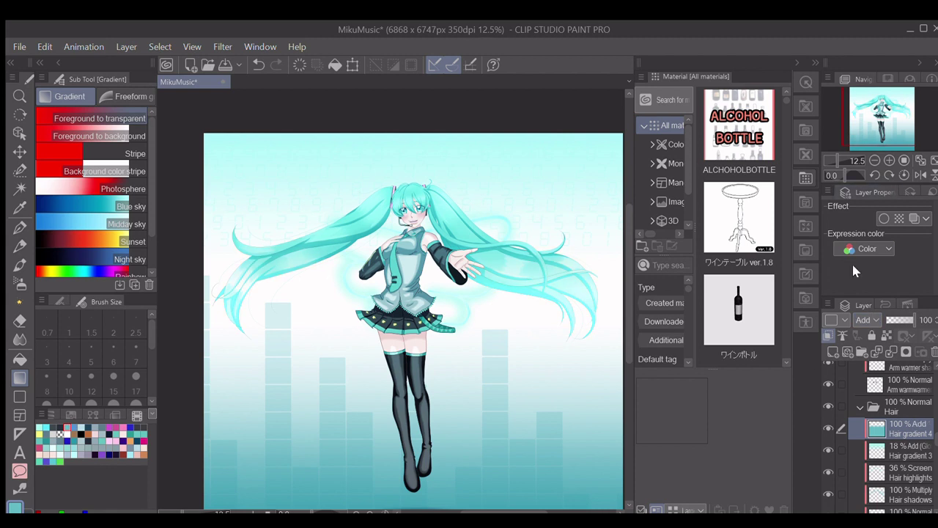
click(867, 229)
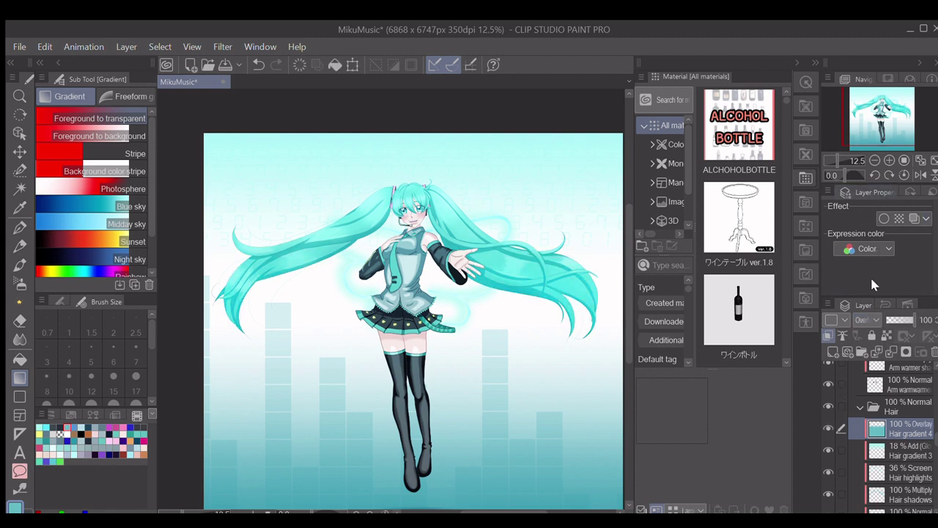
scroll(858, 320, down, 13)
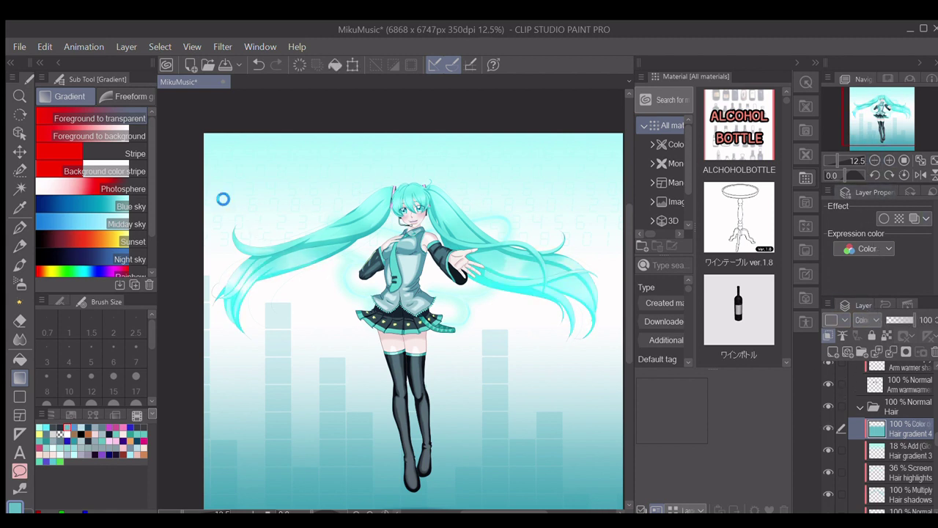
key(ctrl+s)
Fill the white gaps in the skirt hem's folds with the sampled teal on the Skirt base layer, using the G-pen at size 15.
scroll(904, 408, up, 5)
click(883, 396)
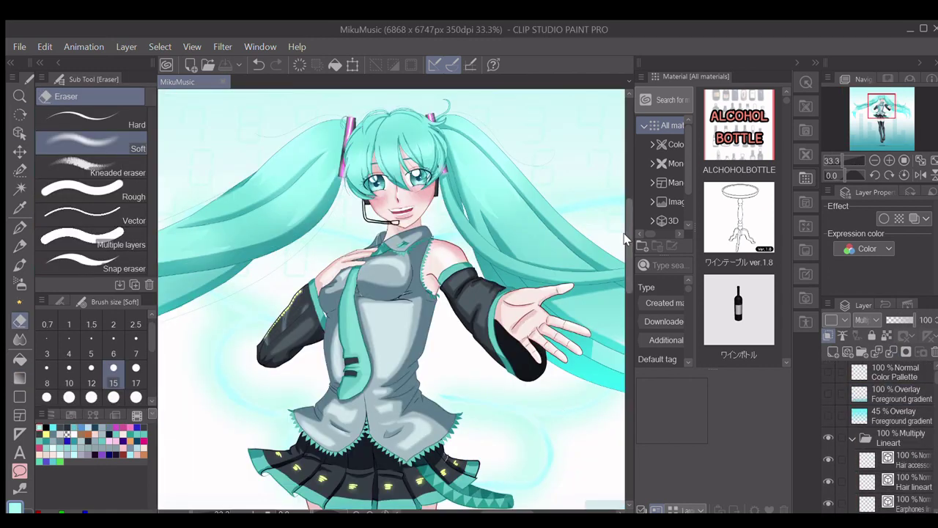
scroll(391, 299, down, 5)
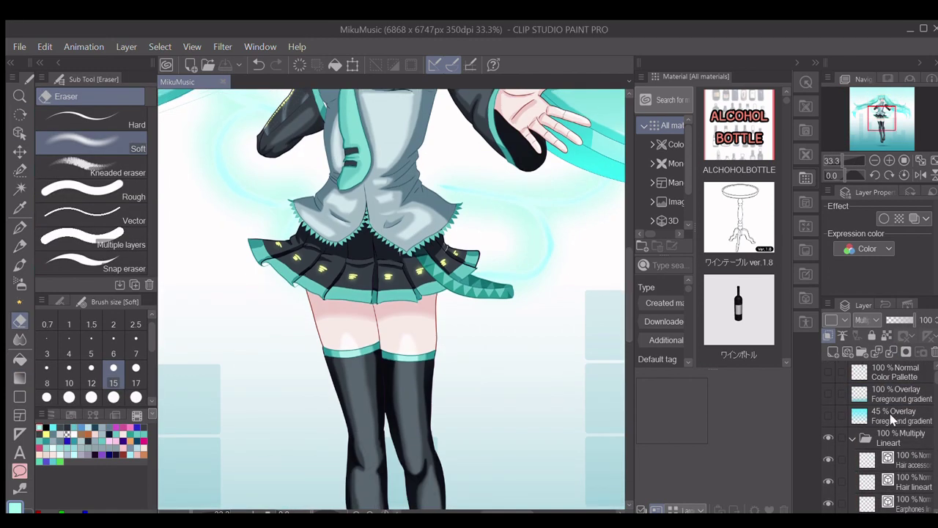
scroll(934, 433, down, 5)
drag(935, 431, 936, 440)
click(903, 500)
key(w)
scroll(260, 262, up, 5)
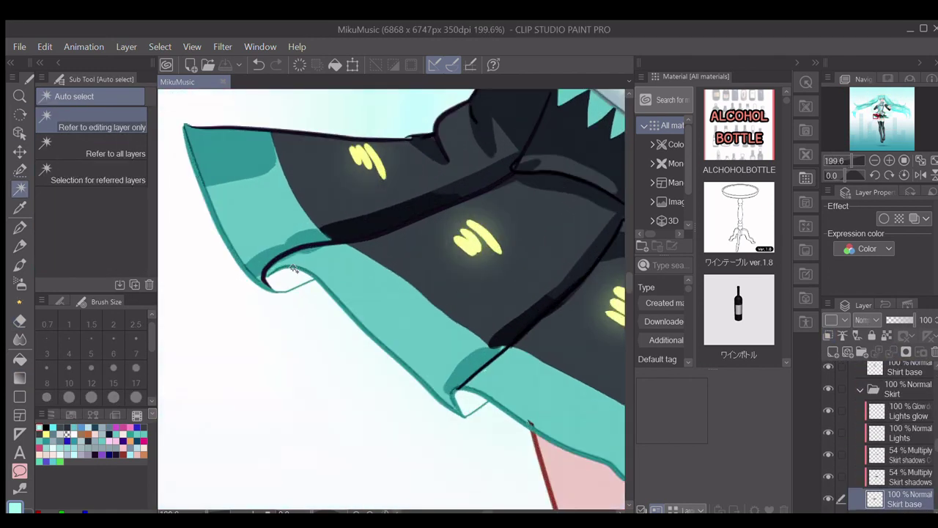
alt+click(360, 279)
key(p)
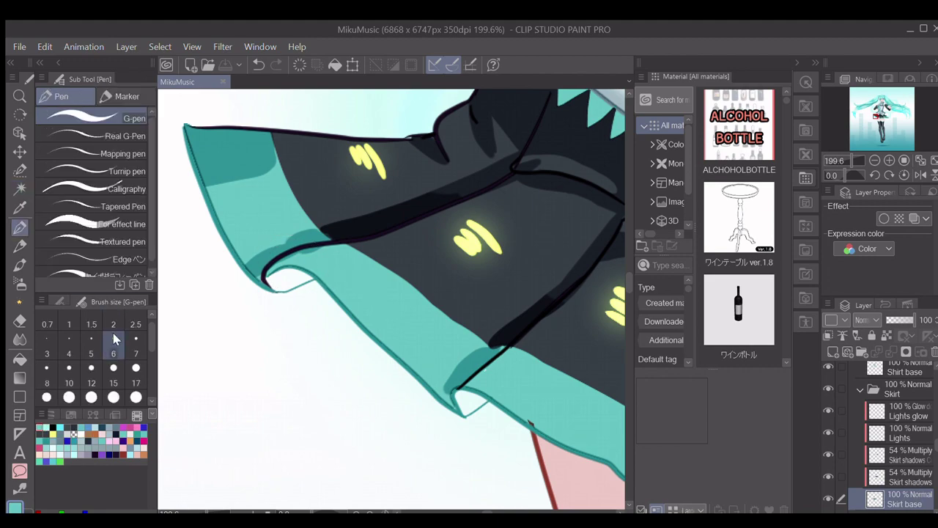
click(113, 372)
drag(467, 404, 468, 408)
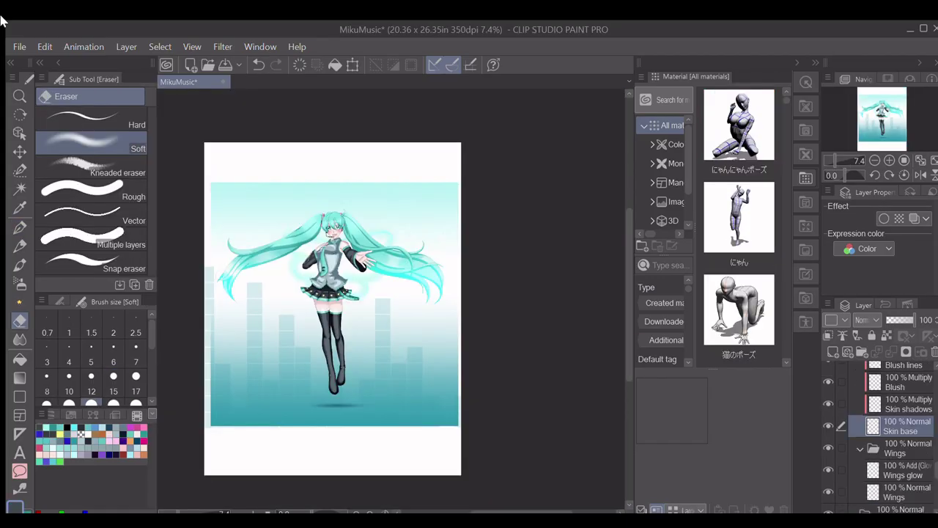
Erase the contents of the 45% and 100% Overlay Foreground gradient layers with the Hard eraser at size 2000, and save.
scroll(822, 422, up, 5)
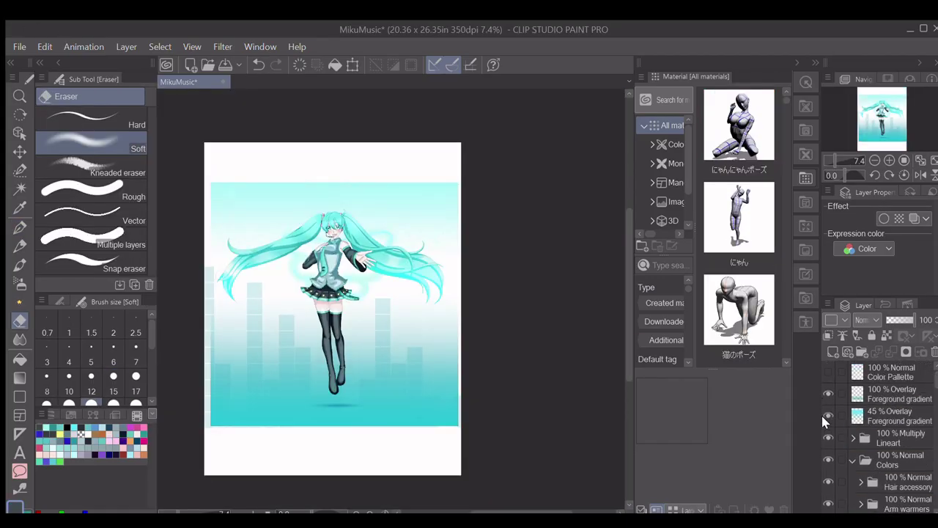
click(886, 417)
click(91, 119)
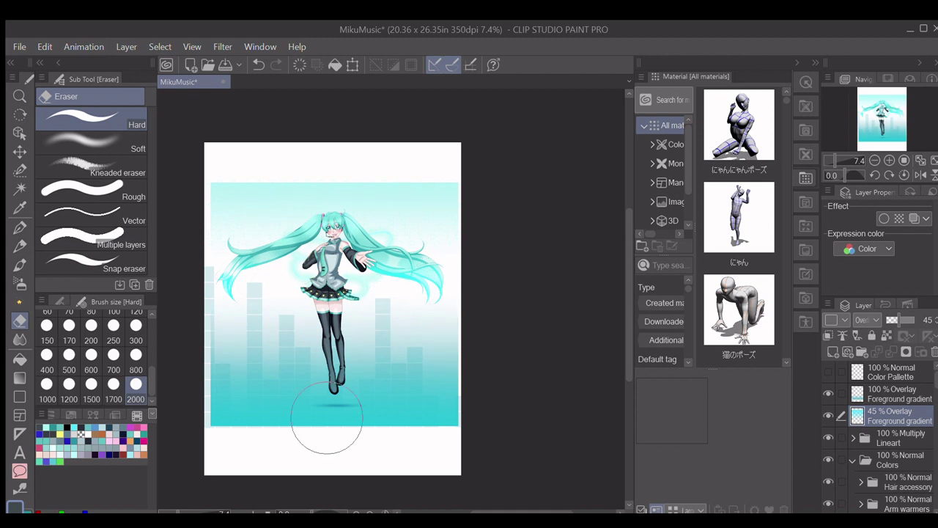
click(891, 394)
drag(481, 456, 401, 365)
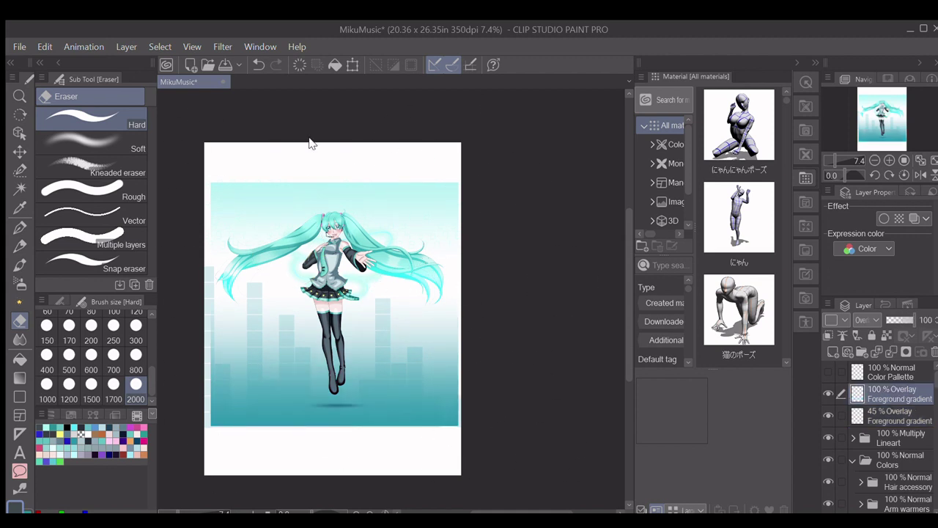
click(2, 172)
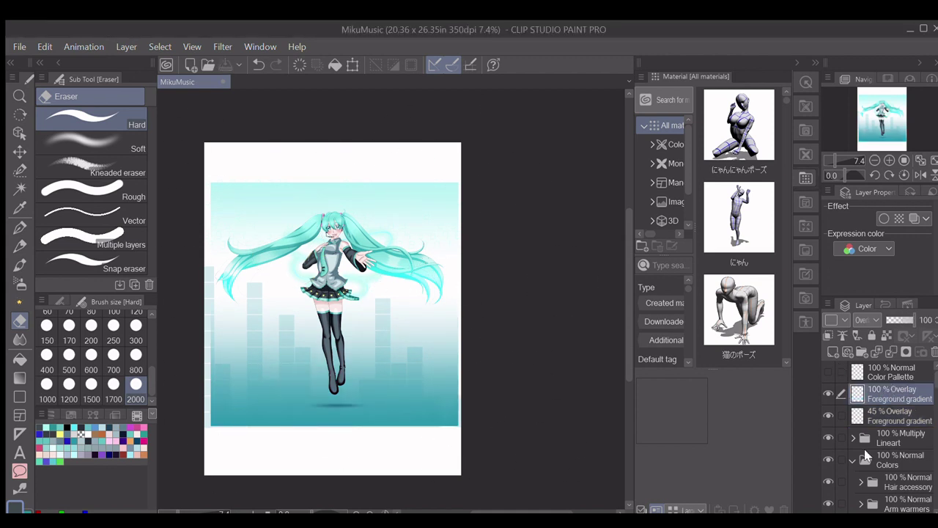
Select the HATSUNE MIKU title with the Text tool and try the Normal blending mode on its layer.
click(20, 452)
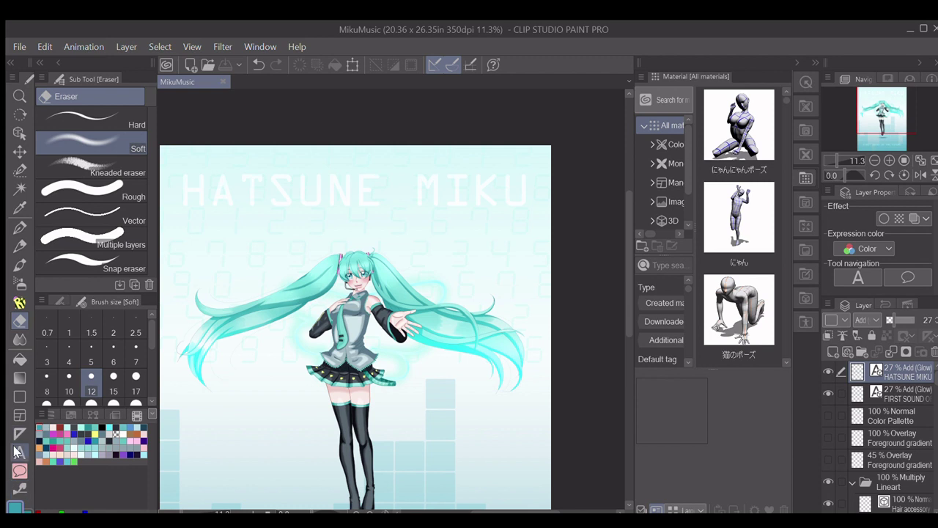
click(18, 451)
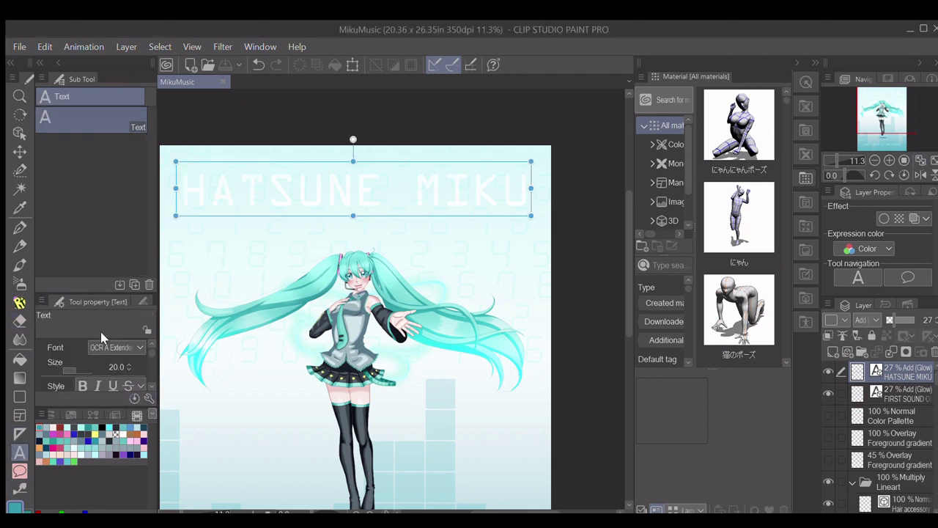
scroll(136, 366, down, 5)
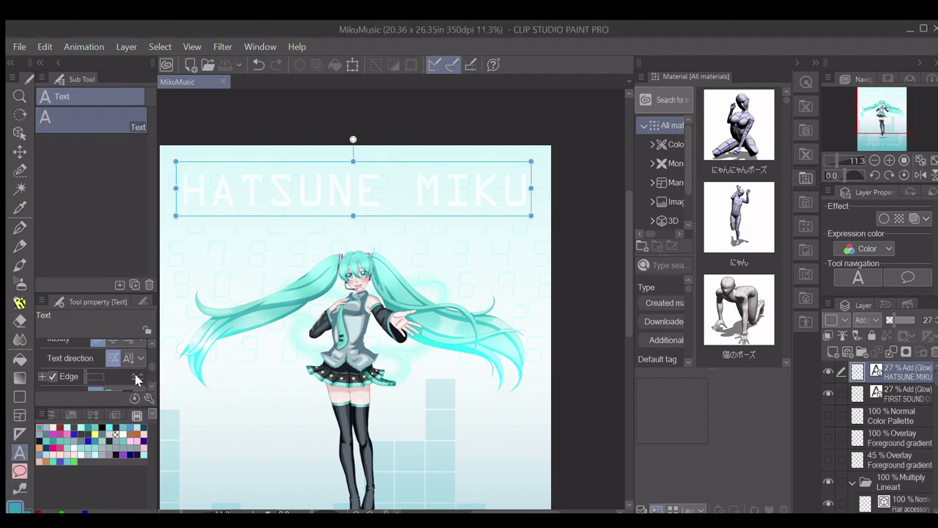
scroll(79, 360, down, 1)
scroll(141, 366, up, 6)
click(876, 320)
click(870, 34)
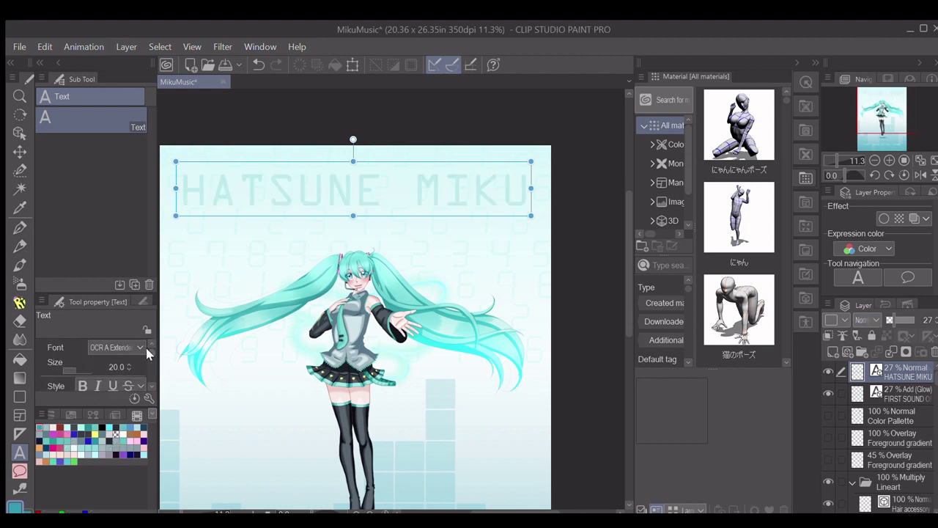
Check the title's edge and text color settings, and select all characters of the HATSUNE MIKU text.
scroll(146, 349, down, 5)
scroll(147, 353, up, 5)
scroll(150, 378, down, 2)
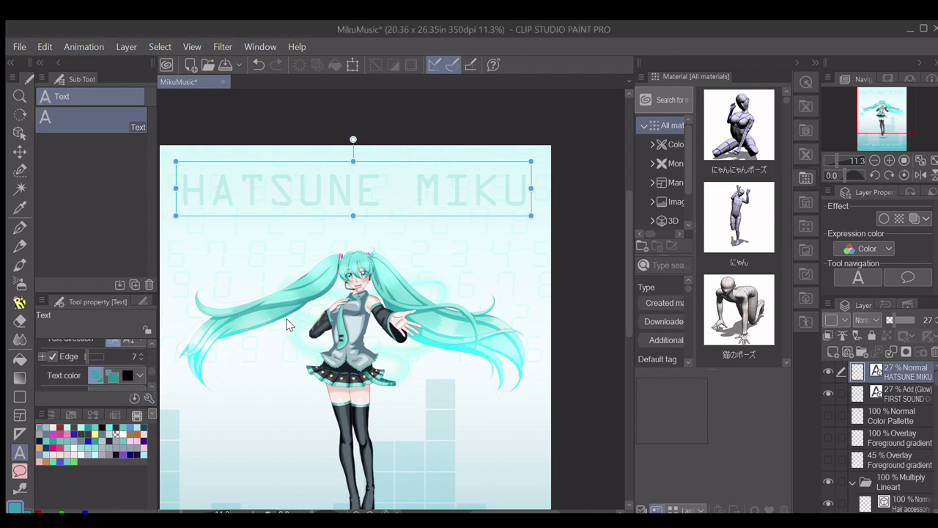
click(382, 192)
key(ctrl+a)
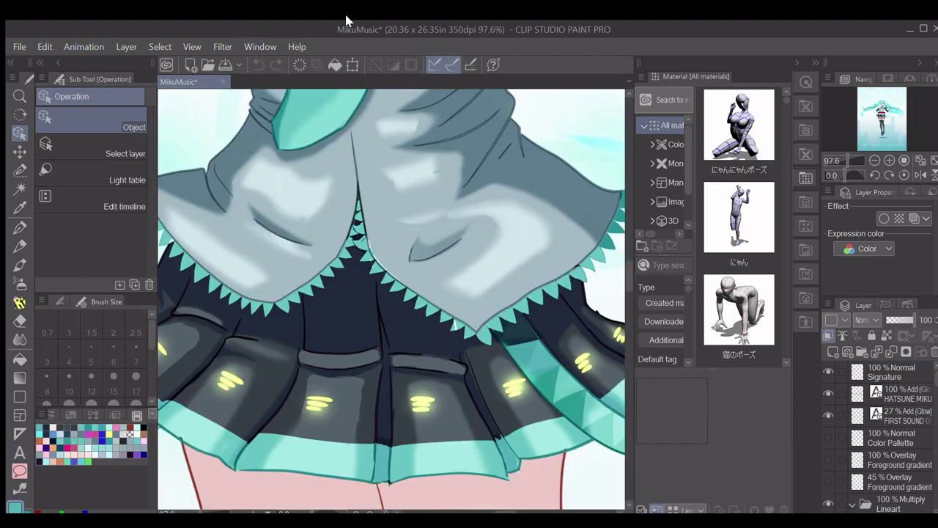
Auto-select the teal patterned strip below the shirt's pointed hem and make the Skirt shadows layer active with the G-pen.
scroll(549, 303, up, 3)
scroll(909, 431, down, 3)
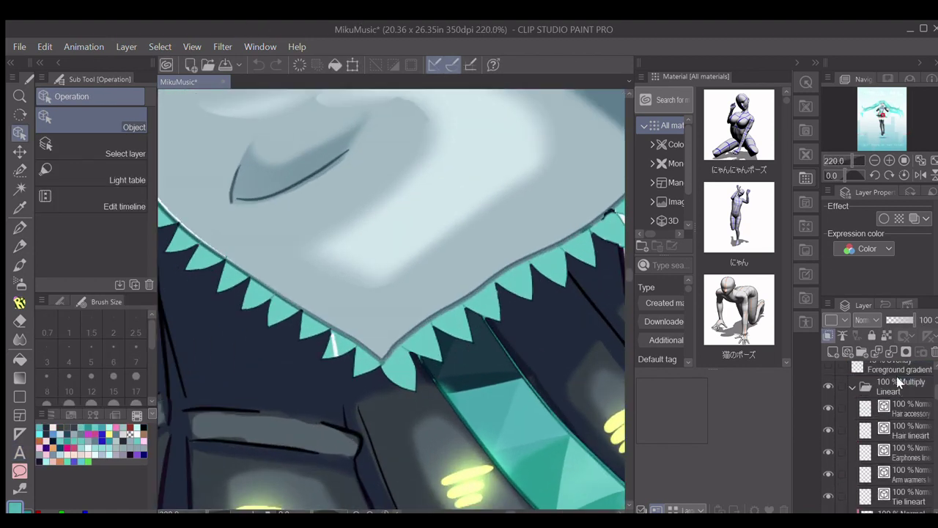
click(900, 385)
key(w)
click(495, 384)
scroll(495, 383, up, 1)
scroll(495, 384, down, 2)
key(p)
scroll(566, 370, up, 2)
drag(937, 387, 936, 477)
click(824, 479)
click(825, 479)
click(898, 482)
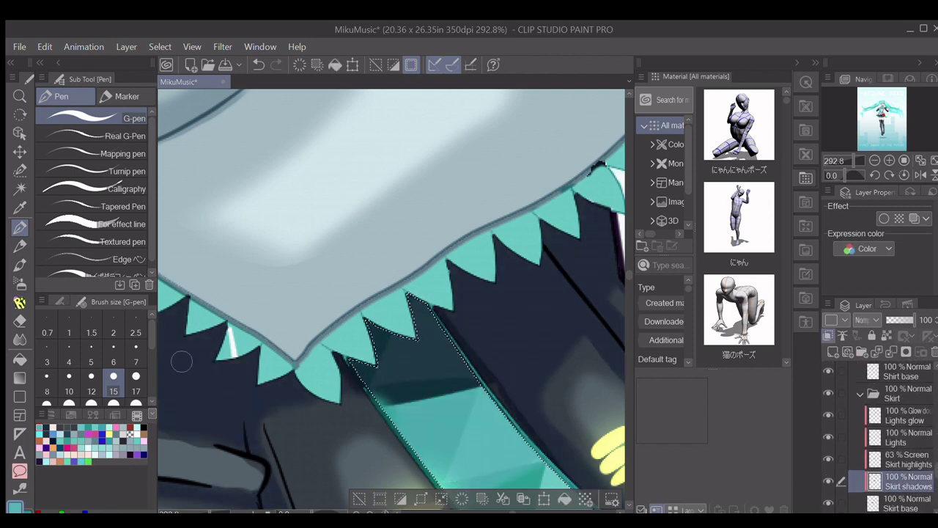
Paint teal over the dark upper part of the selected strip with the G-pen at size 60, and clean up with the Eraser.
scroll(69, 374, down, 2)
click(46, 372)
drag(417, 395, 481, 378)
scroll(513, 308, down, 3)
scroll(425, 228, up, 3)
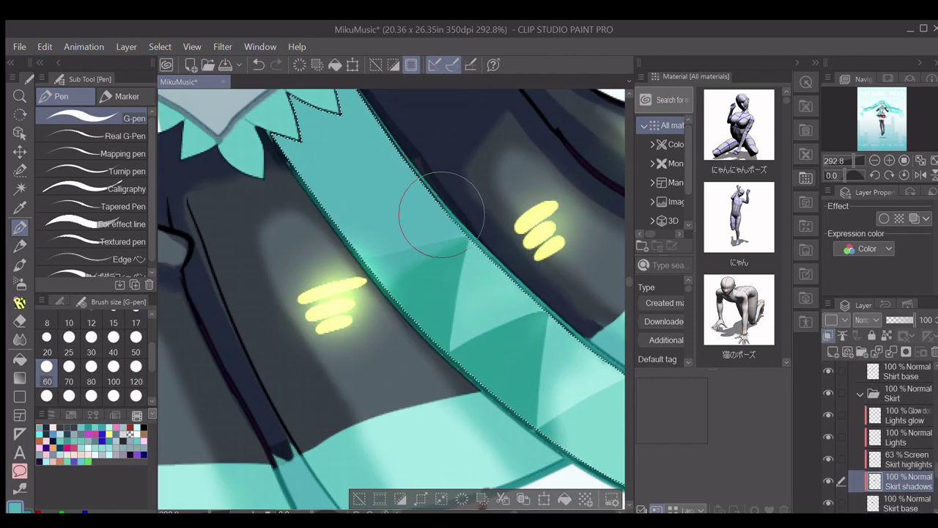
key(e)
mouse_move(451, 279)
mouse_down()
mouse_move(366, 295)
mouse_move(437, 213)
mouse_move(412, 212)
mouse_move(378, 245)
mouse_move(336, 235)
mouse_up()
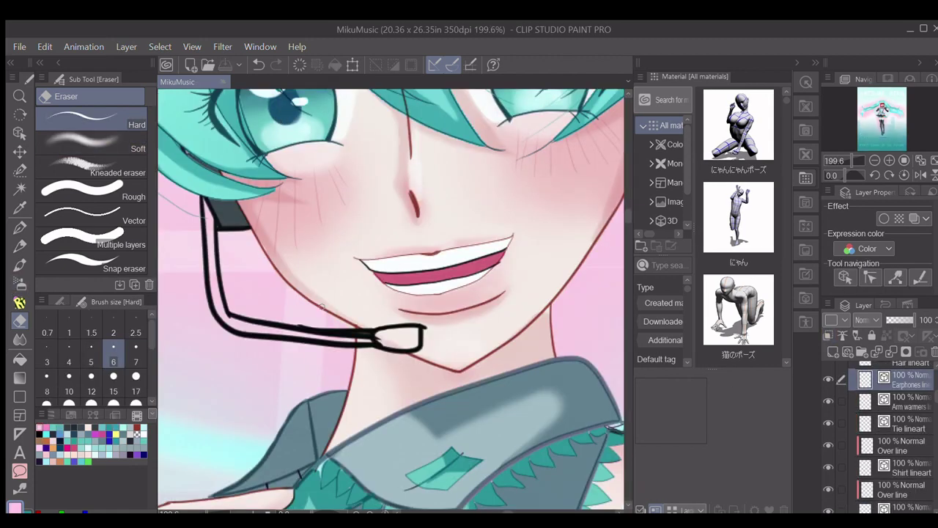
Delete the stray vector line along the headset's microphone arm on the Earphones lineart layer.
key(o)
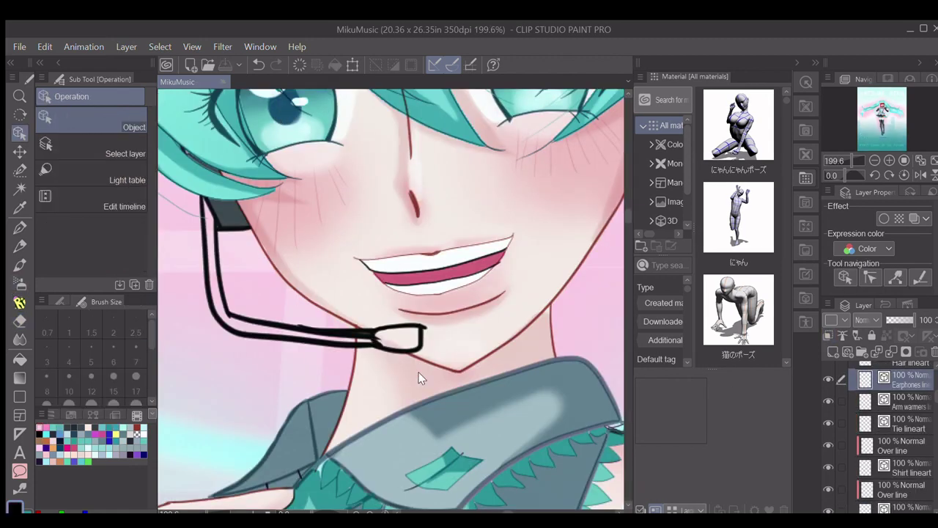
click(343, 332)
scroll(343, 333, up, 9)
key(Delete)
scroll(368, 424, down, 9)
scroll(244, 366, up, 11)
click(249, 355)
key(ctrl+z)
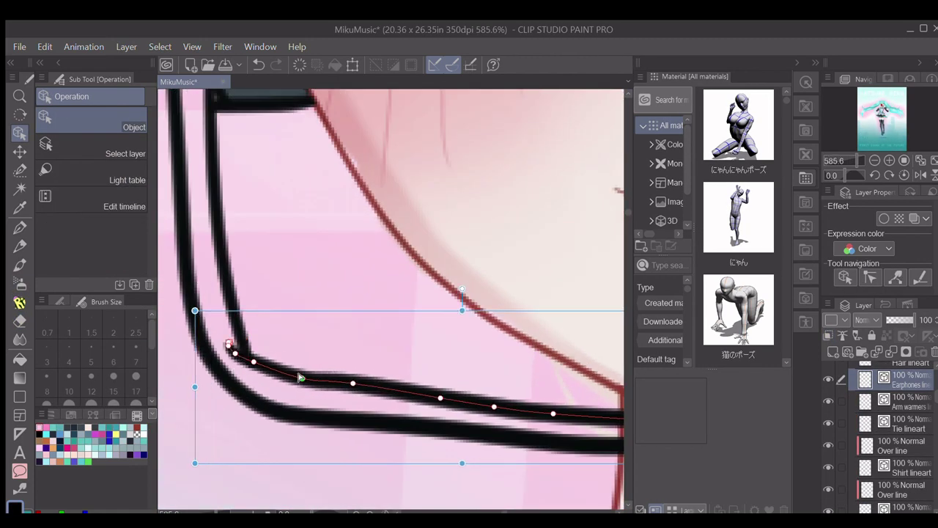
Select the microphone arm's outer line, set the vector editing mode to Free Transform, and nudge the line's corners slightly outward.
click(314, 411)
scroll(314, 406, down, 4)
click(60, 301)
drag(152, 353, 152, 376)
click(118, 383)
click(115, 434)
drag(201, 127, 206, 108)
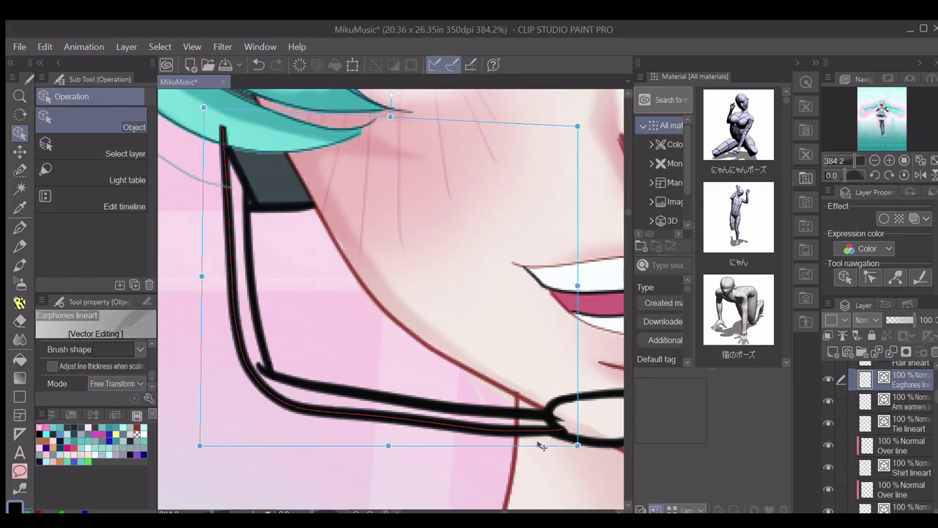
drag(577, 445, 578, 450)
click(383, 394)
drag(243, 346, 246, 343)
key(ctrl+z)
Set the vector editing mode to Move control point and tighten the bend of the microphone arm's outer line.
click(117, 383)
click(117, 396)
click(286, 405)
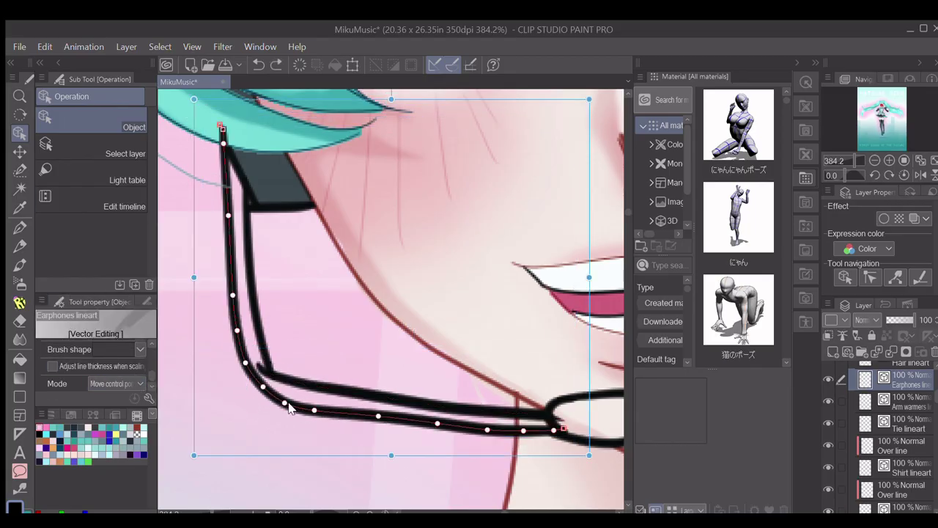
drag(288, 404, 283, 399)
Reposition the control points of the microphone arm's inner line to round its corner and smooth it towards the microphone.
click(263, 345)
drag(265, 351, 263, 360)
click(284, 380)
drag(306, 384, 306, 388)
drag(340, 390, 434, 406)
drag(471, 409, 504, 414)
Extend the outer arm line's end point into the microphone tip and adjust the points beside it.
drag(563, 421, 577, 410)
click(534, 434)
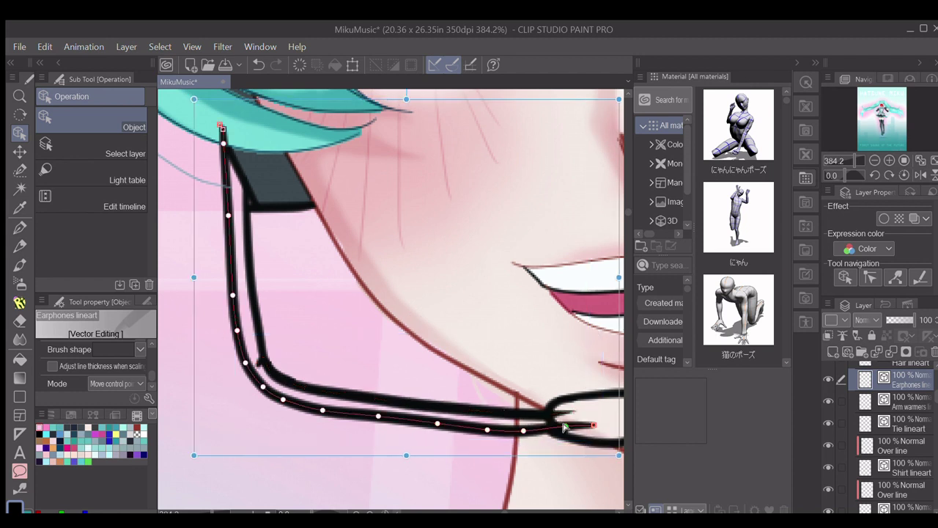
scroll(437, 425, down, 5)
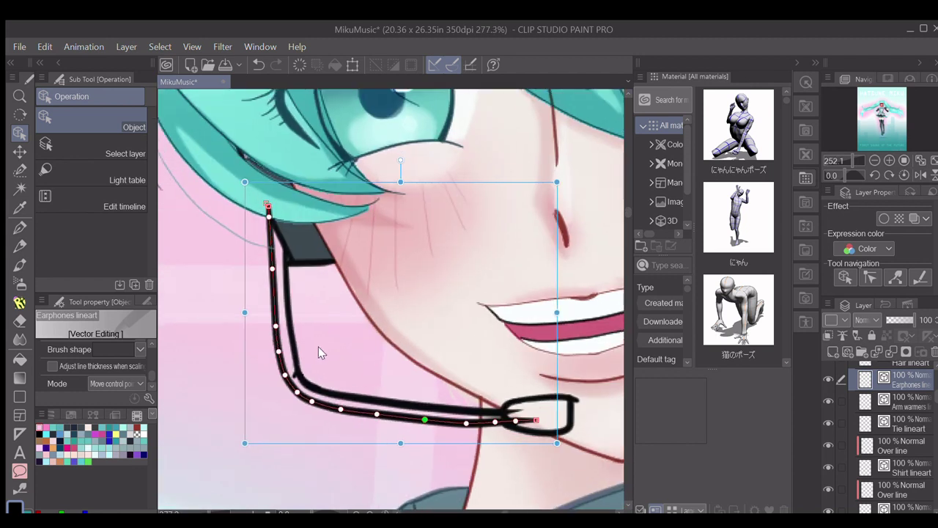
Select the upper outline of the microphone tip and switch to the Eraser for cleaning its line ends.
click(555, 423)
scroll(554, 423, up, 5)
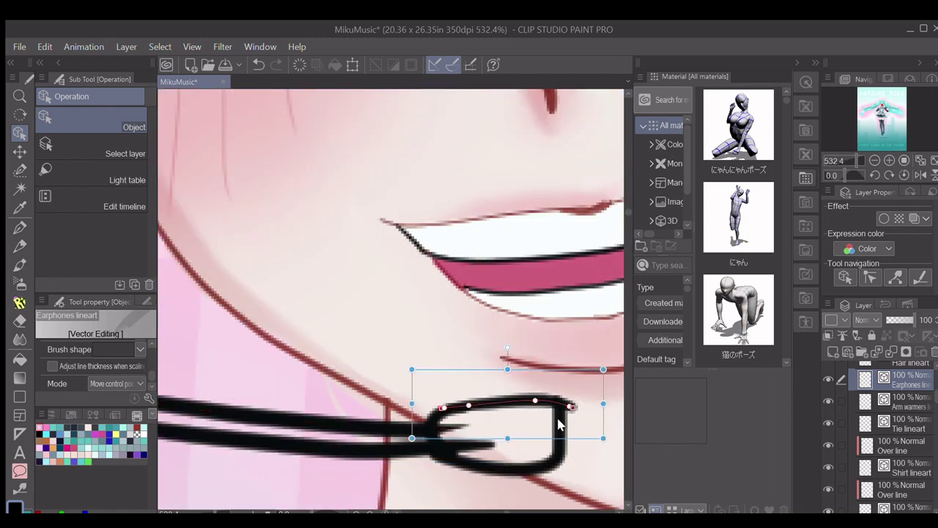
key(e)
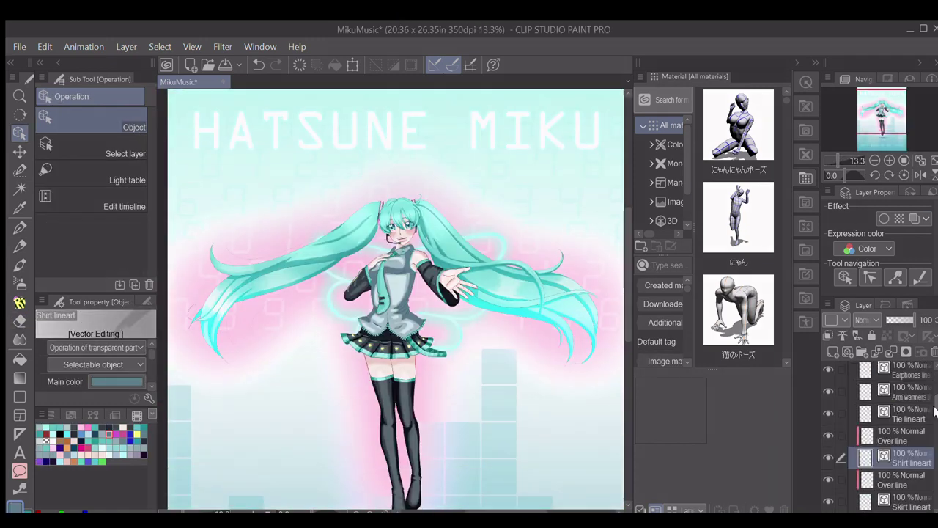